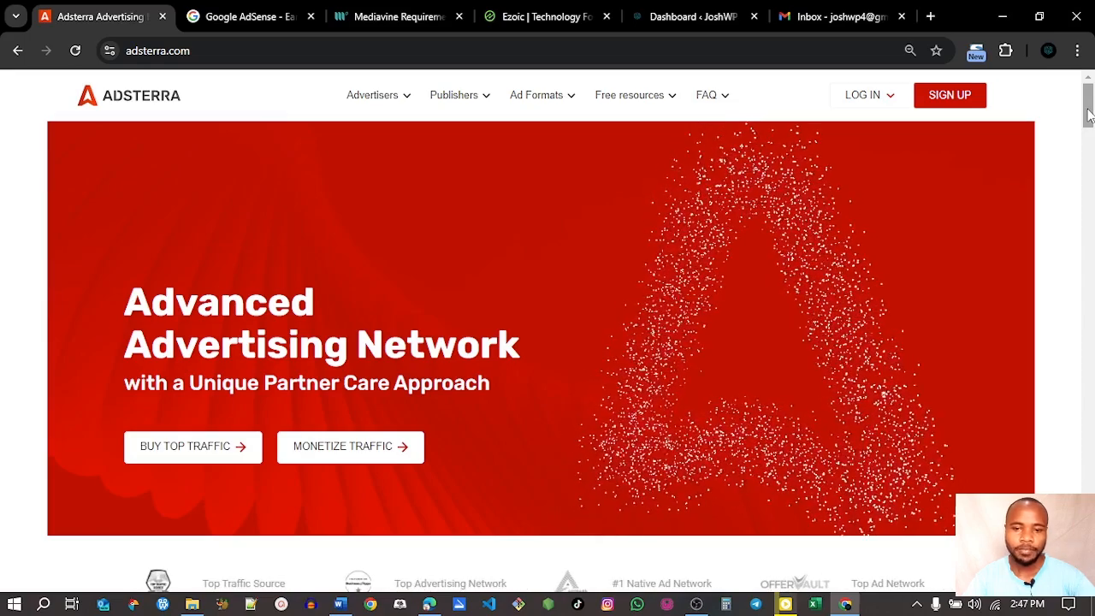
Examine the ad formats on the Adsterra homepage, comparing the advertiser and publisher descriptions.
left_click_drag(1089, 115, 1089, 242)
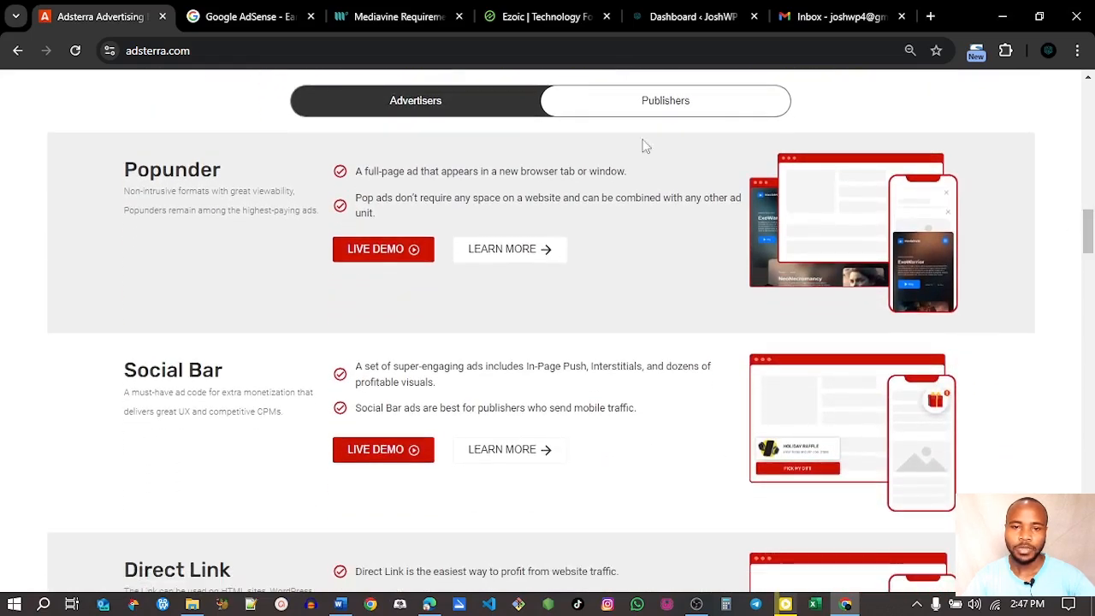
left_click(426, 111)
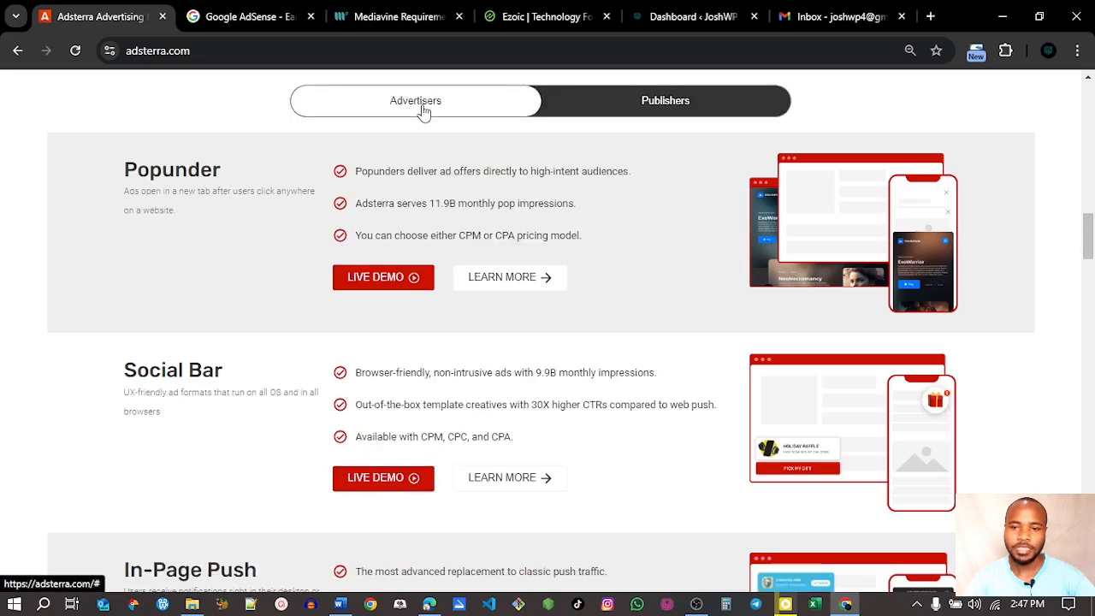
left_click(635, 102)
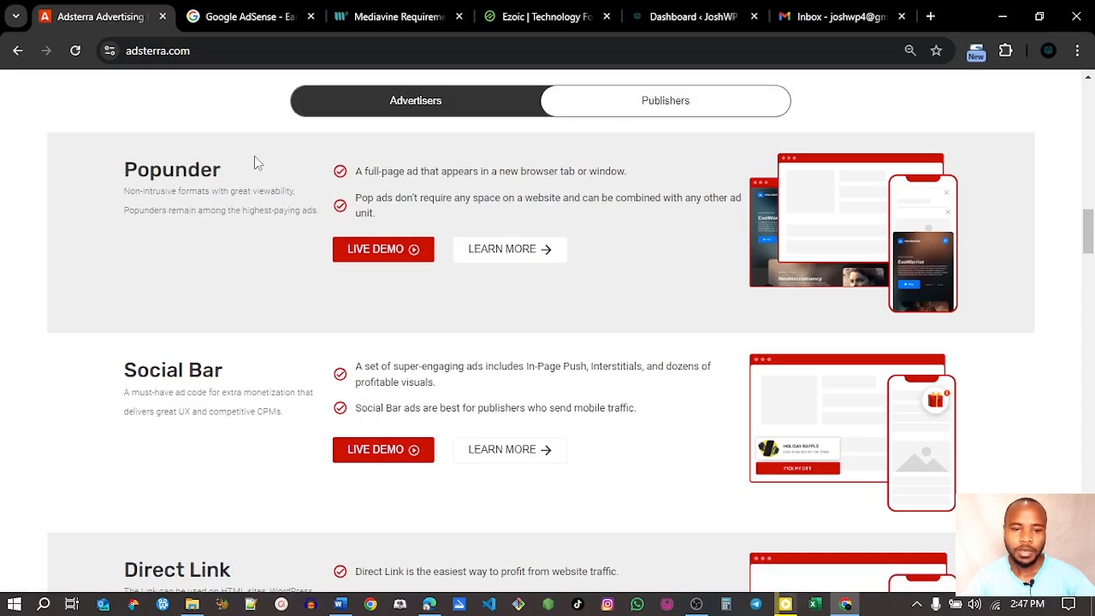
left_click_drag(1090, 229, 1090, 269)
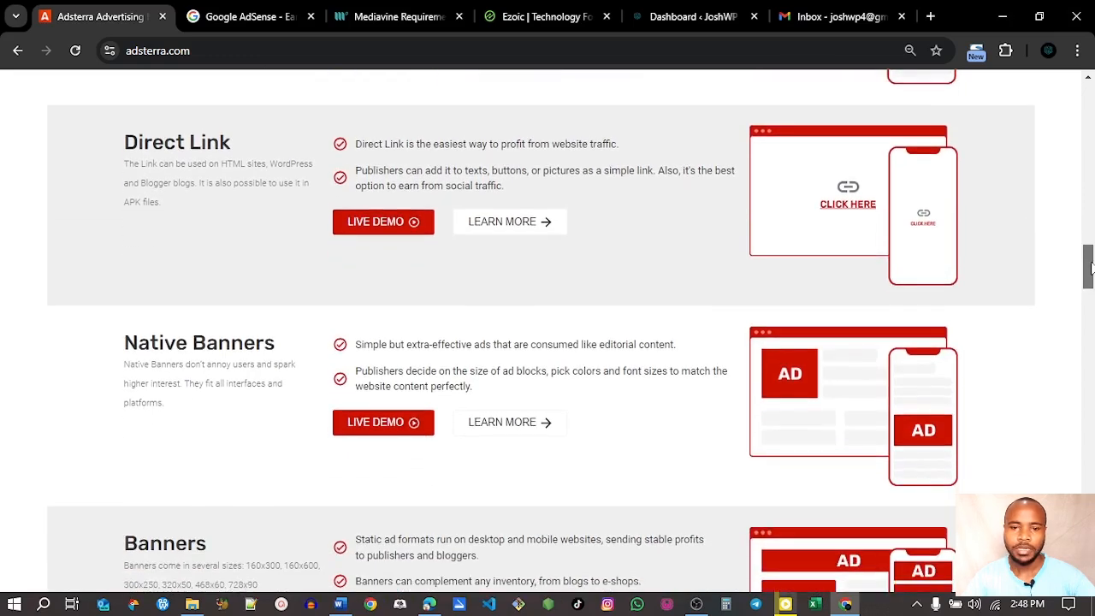
left_click_drag(1090, 268, 1090, 281)
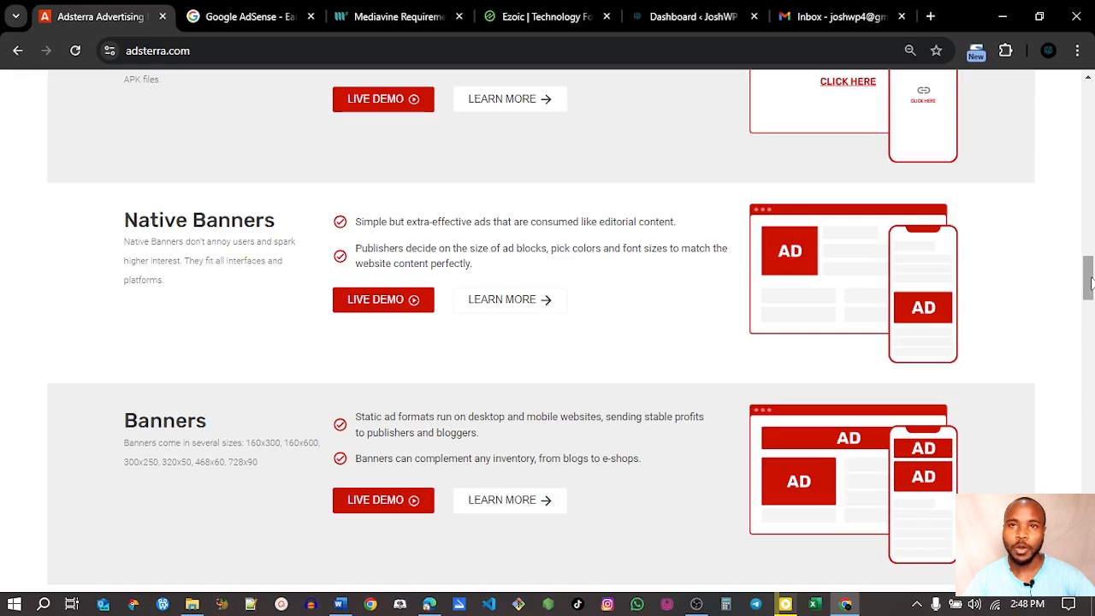
left_click_drag(1089, 282, 1089, 100)
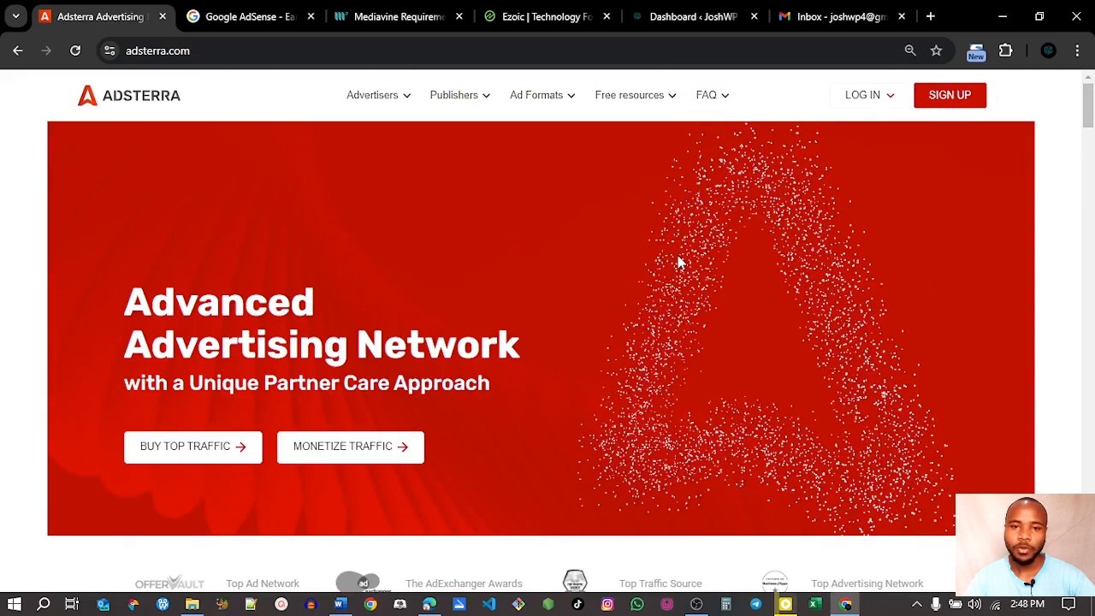
Review the already open Google AdSense, Mediavine requirements and Ezoic pages as alternative ad networks.
left_click(245, 22)
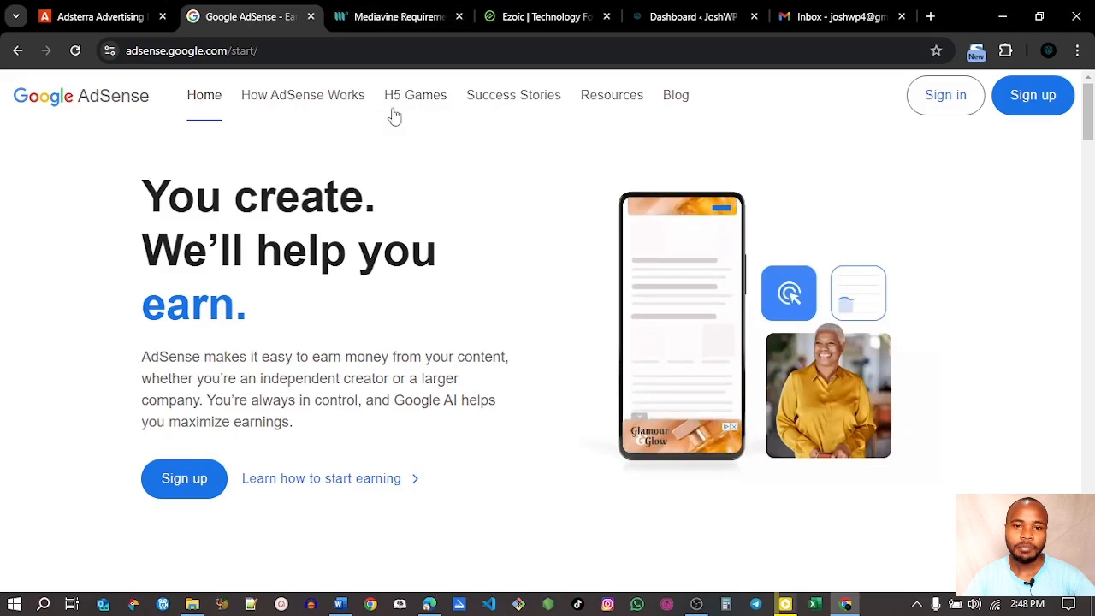
mouse_move(377, 21)
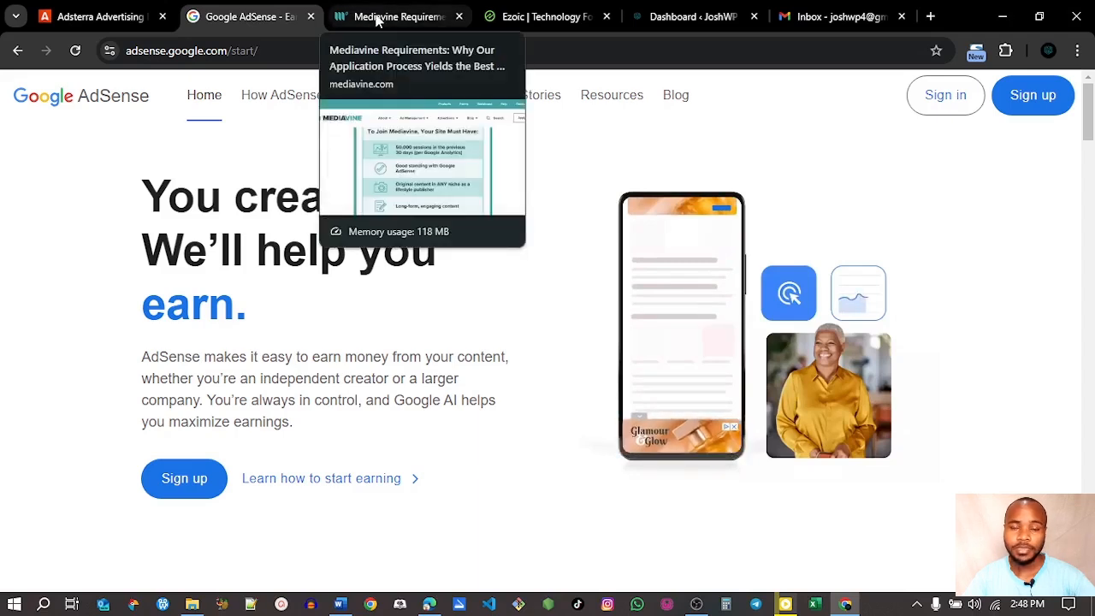
left_click(376, 20)
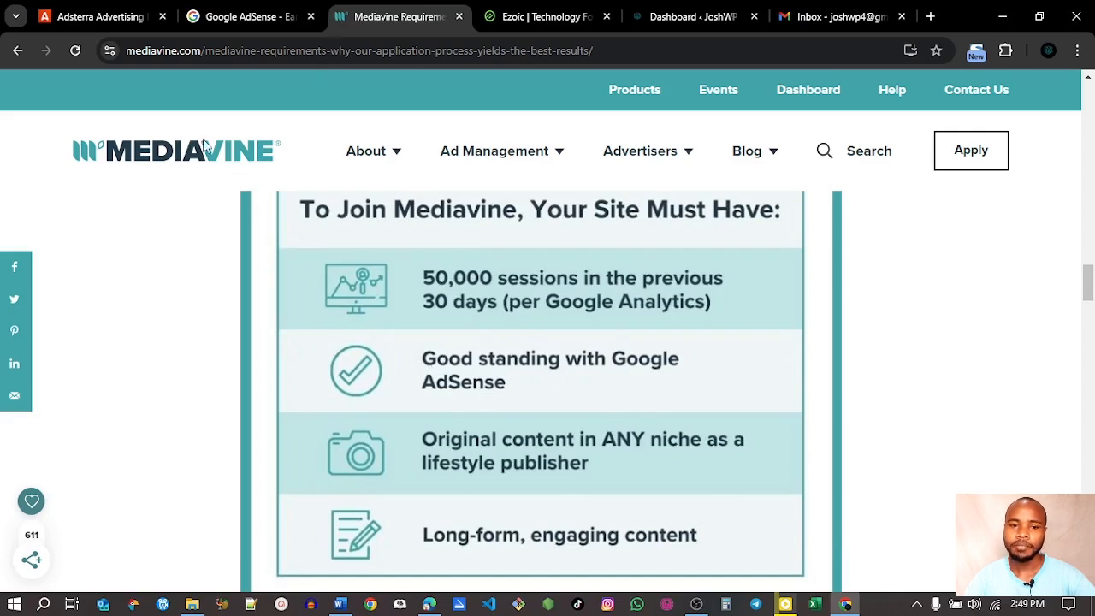
left_click(544, 14)
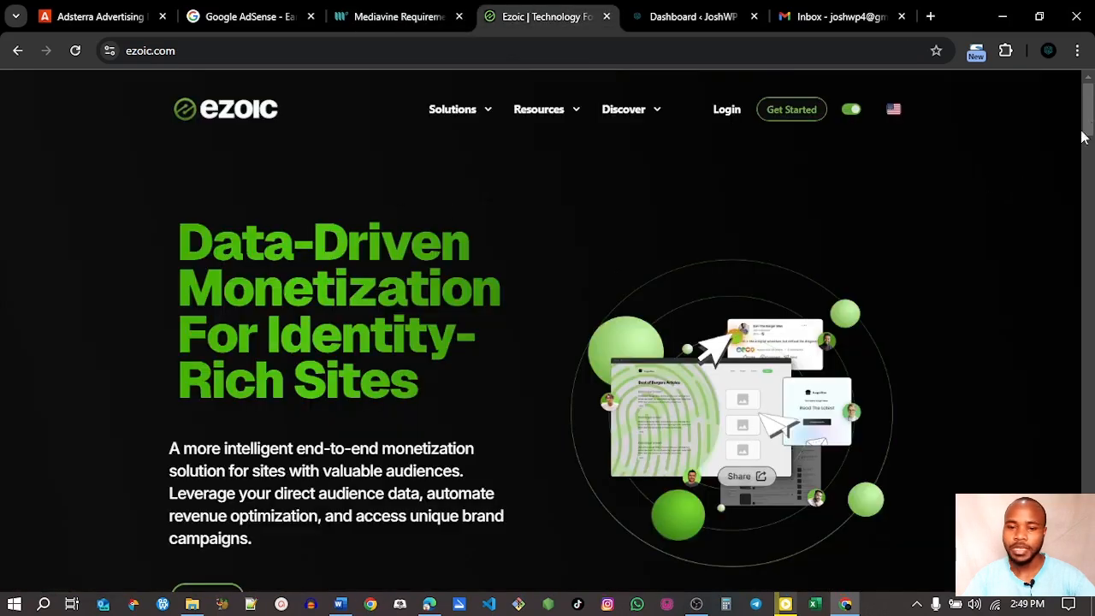
left_click_drag(1089, 120, 1089, 196)
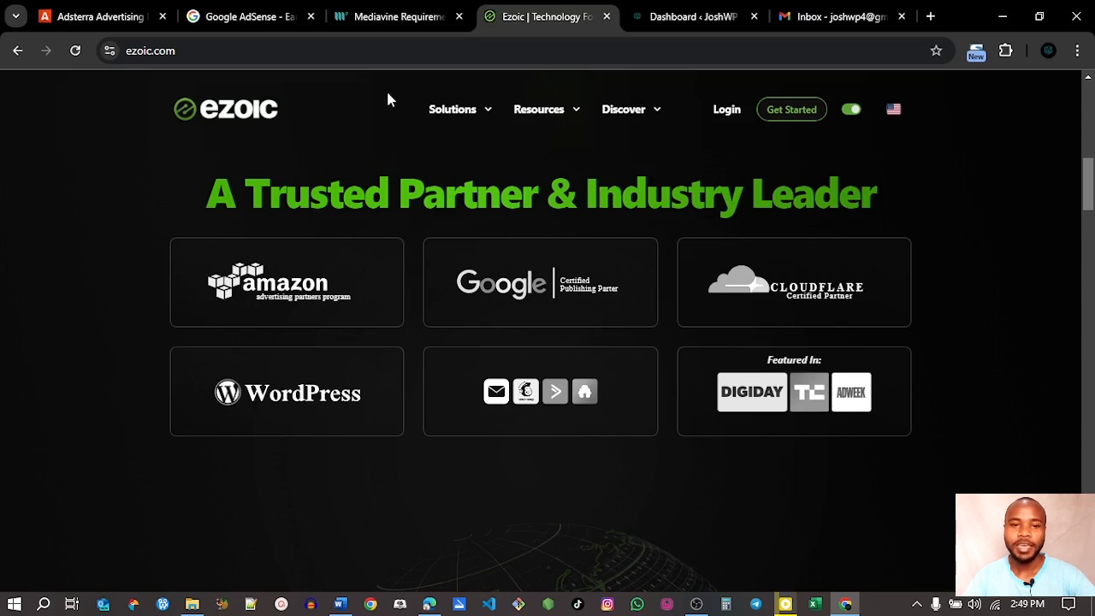
left_click(238, 16)
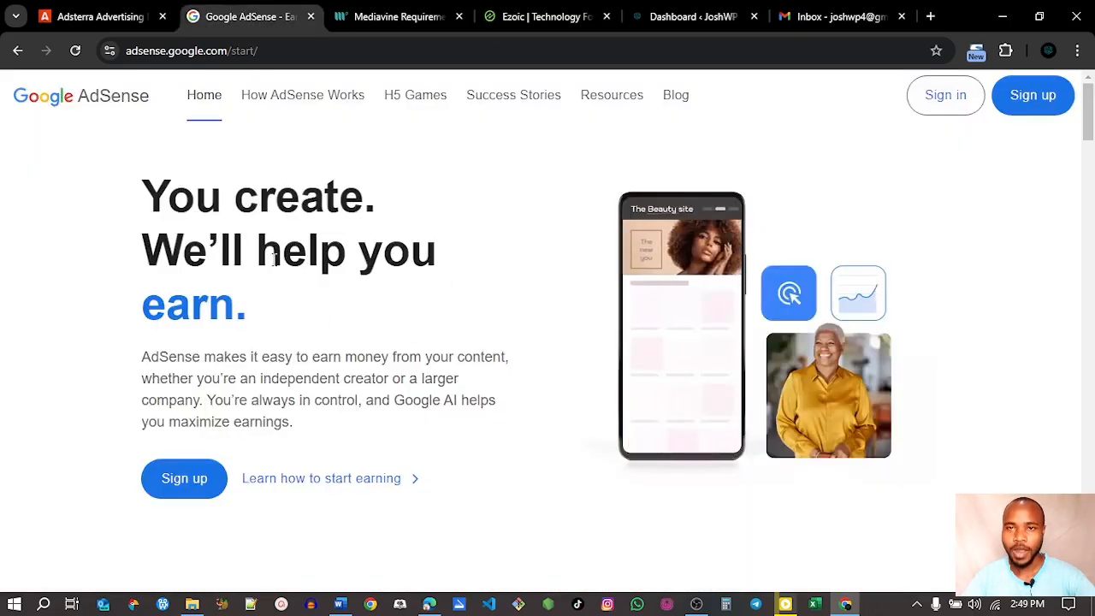
left_click(513, 10)
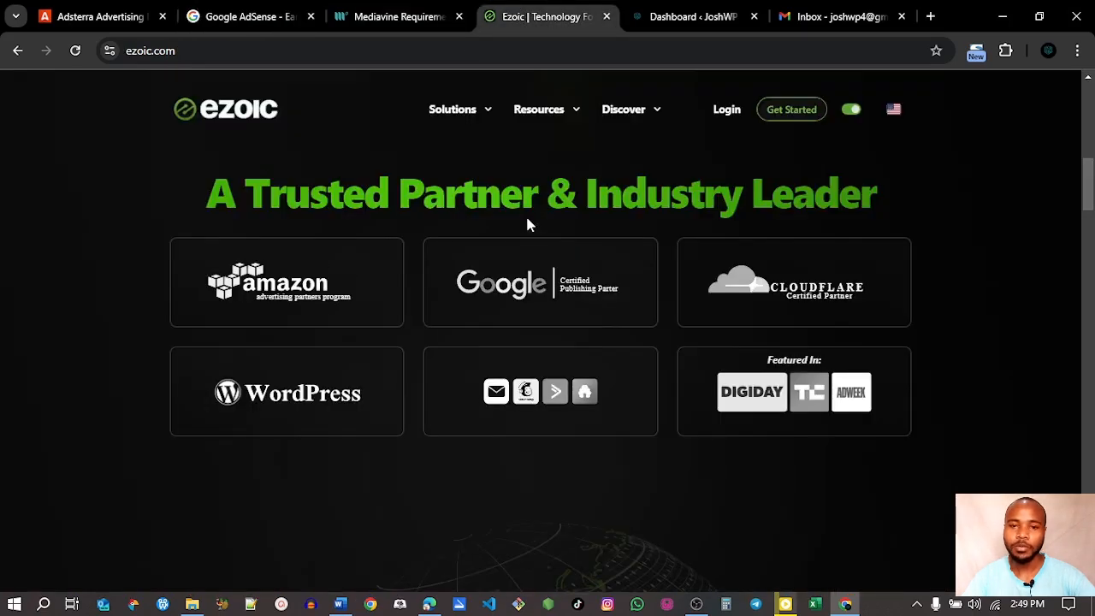
left_click(400, 17)
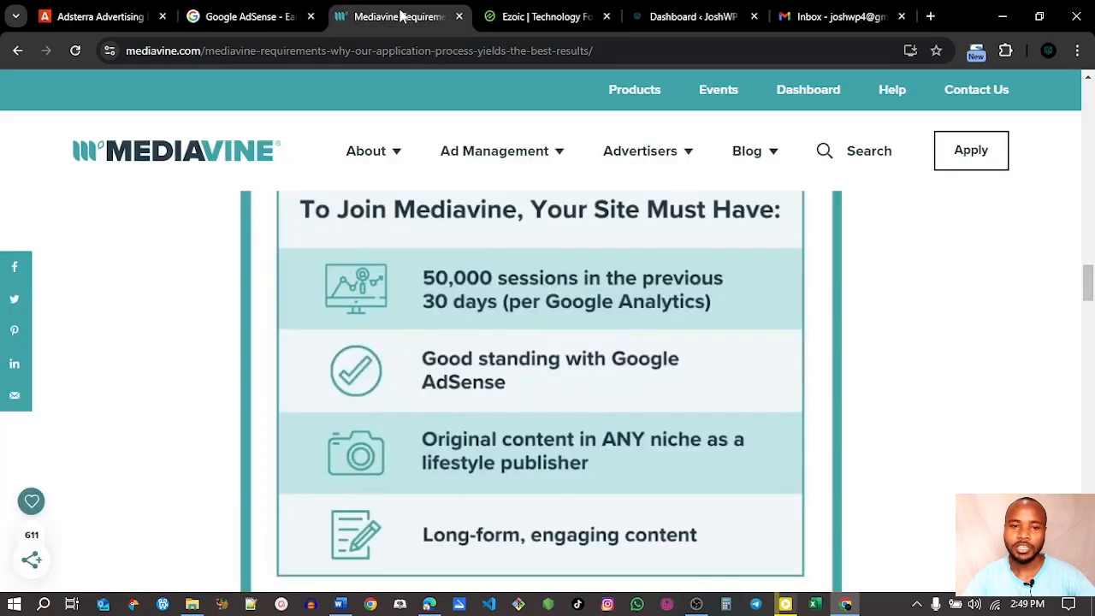
left_click(255, 19)
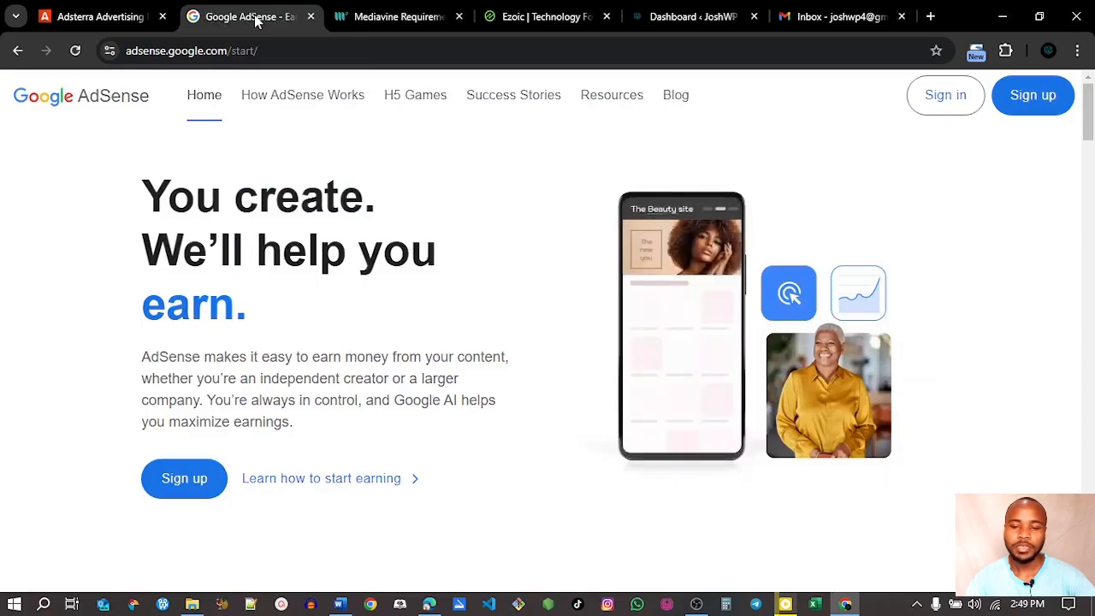
Return to the Adsterra homepage and open the sign-up form for a publisher account.
left_click(116, 17)
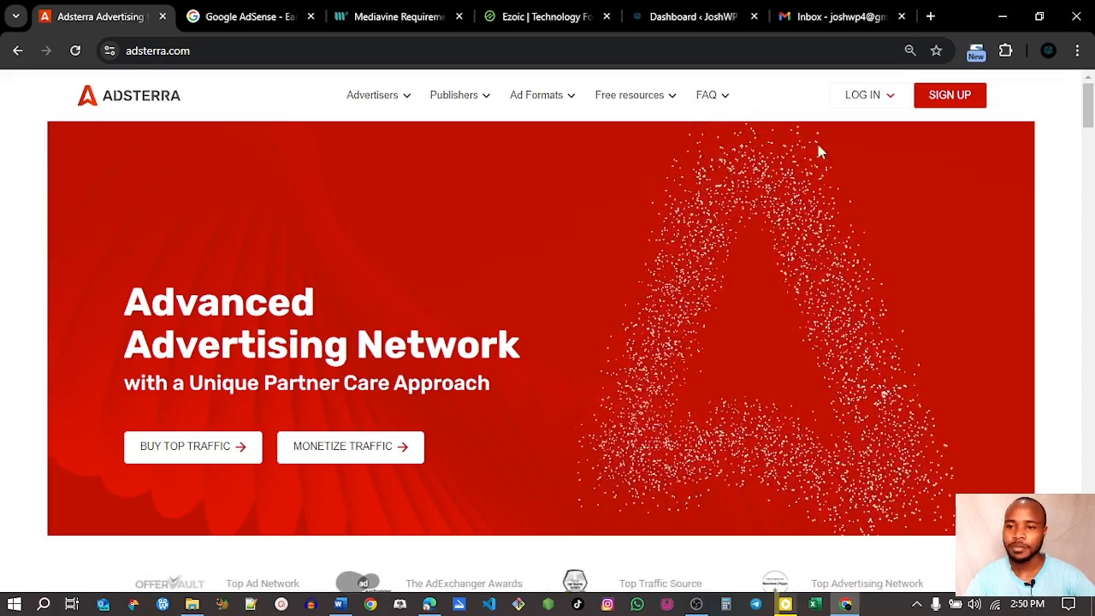
left_click(960, 98)
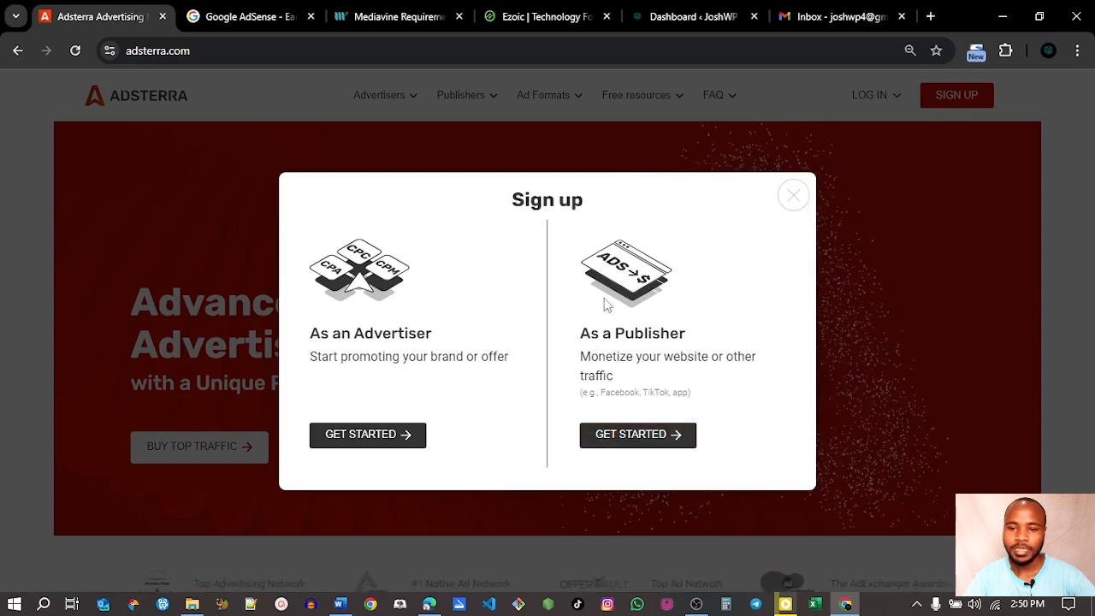
left_click(631, 436)
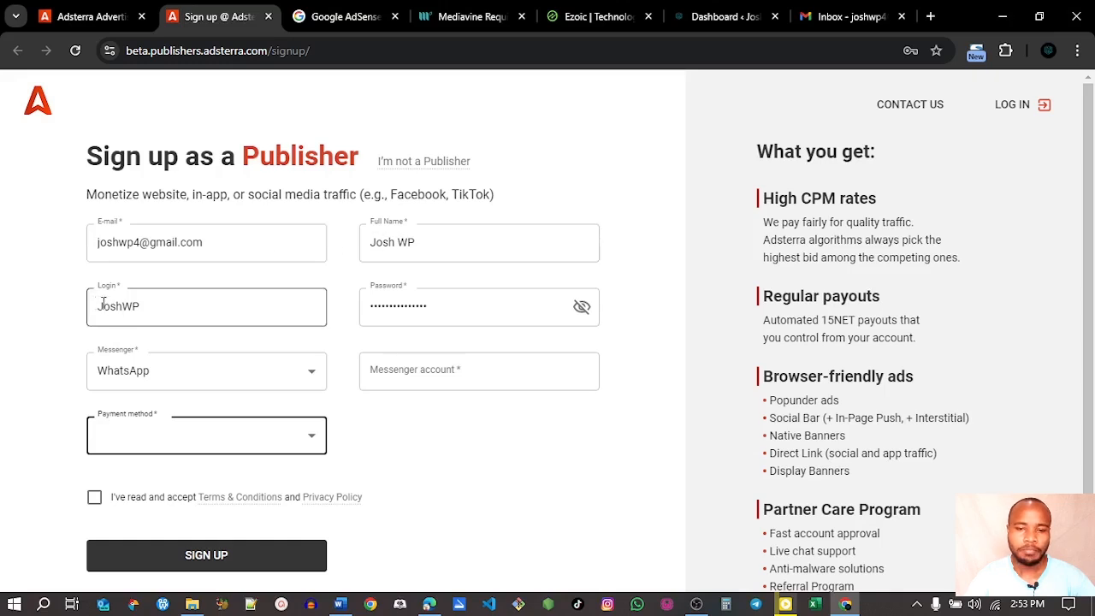
Choose WhatsApp as the messenger and PayPal as the payment method in the publisher sign-up form.
left_click(269, 385)
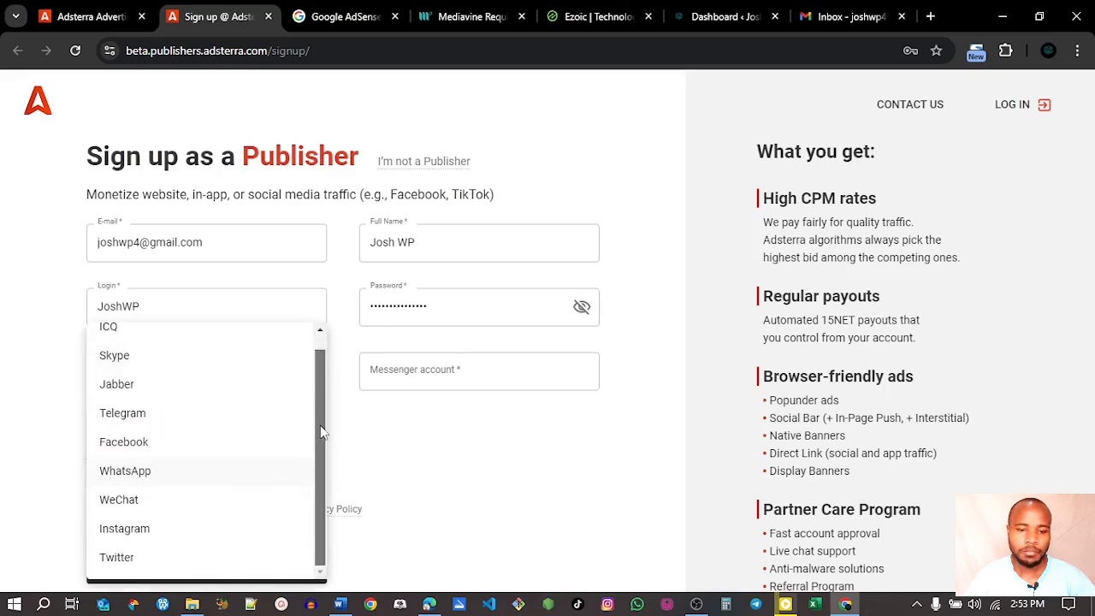
left_click(232, 485)
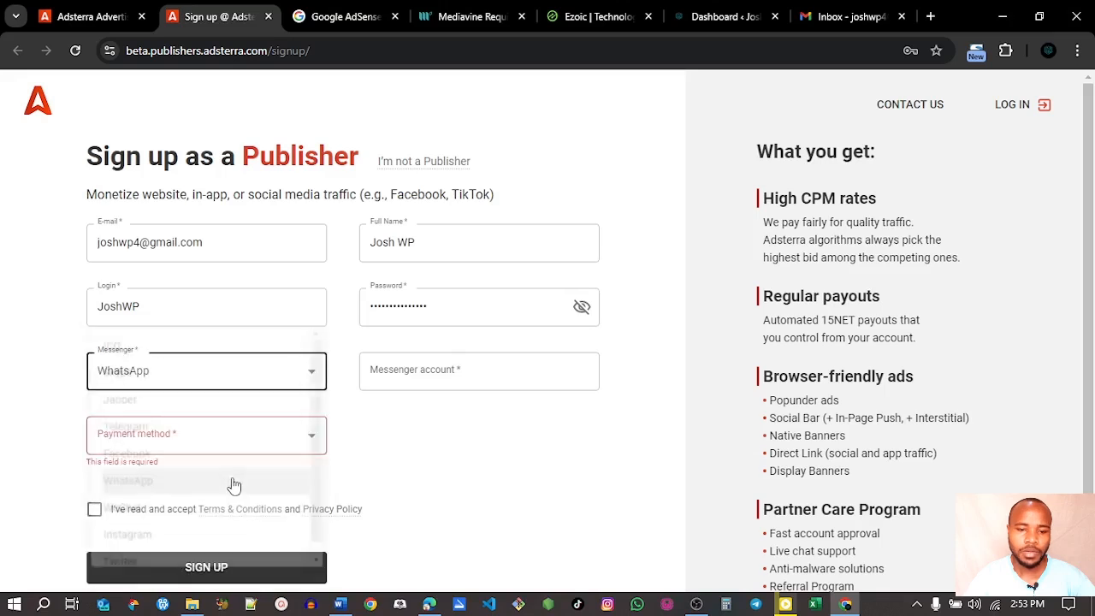
left_click(250, 440)
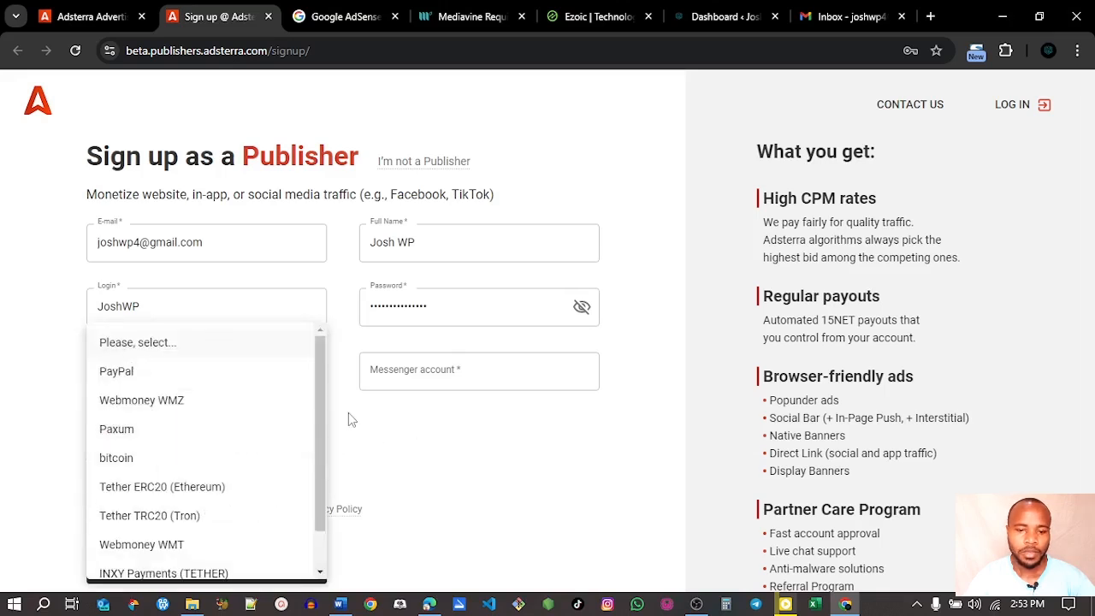
left_click_drag(320, 419, 321, 463)
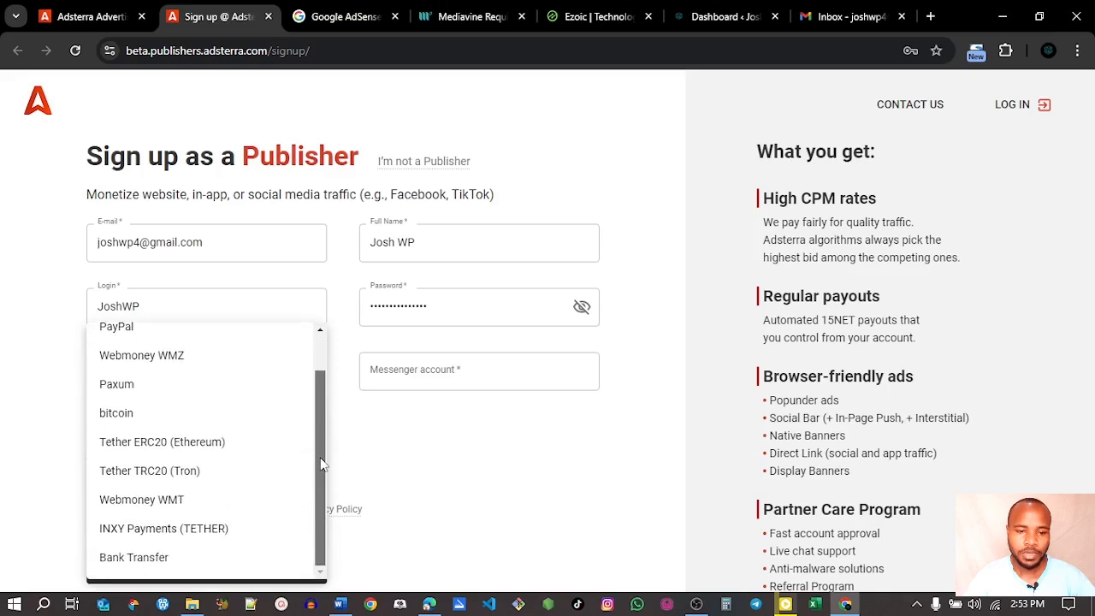
left_click_drag(321, 463, 320, 466)
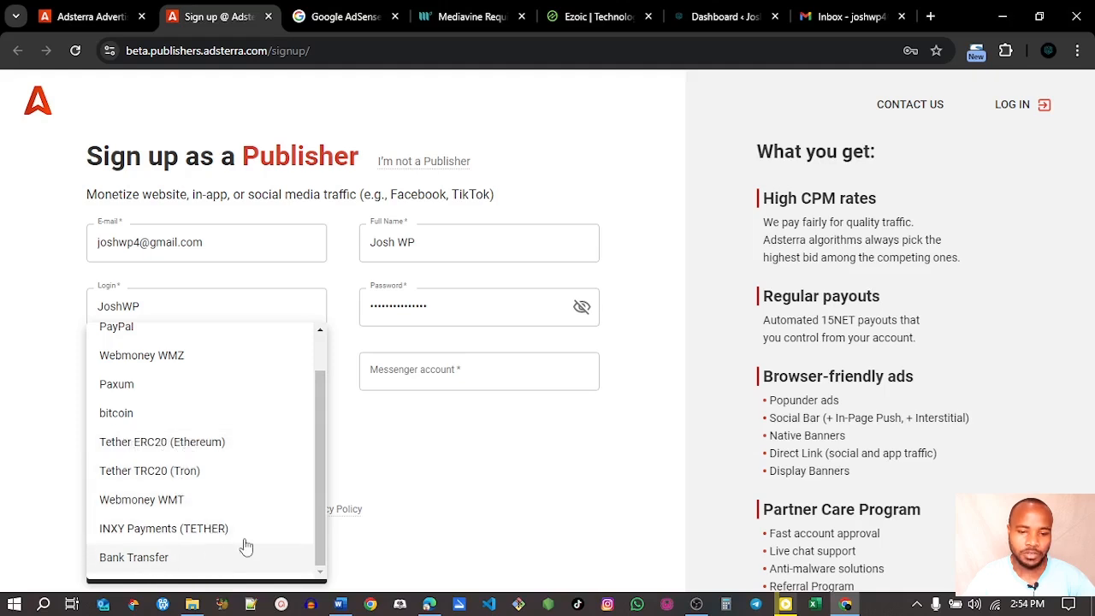
left_click_drag(321, 513, 325, 455)
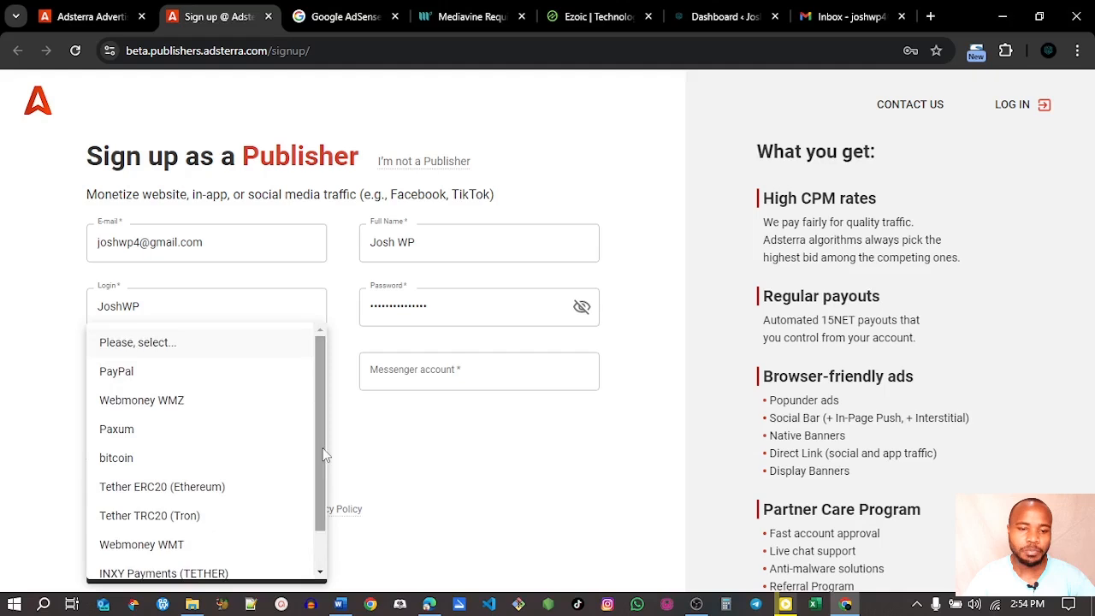
left_click(171, 384)
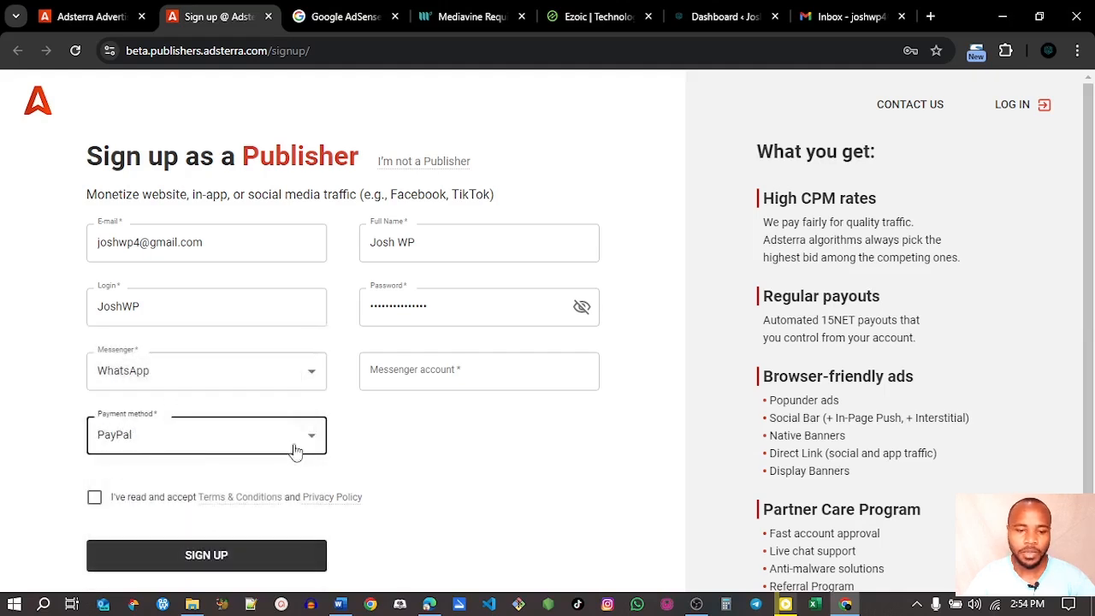
Accept the terms and privacy policy, fill in the messenger account's phone number, and submit the publisher sign-up.
left_click(94, 499)
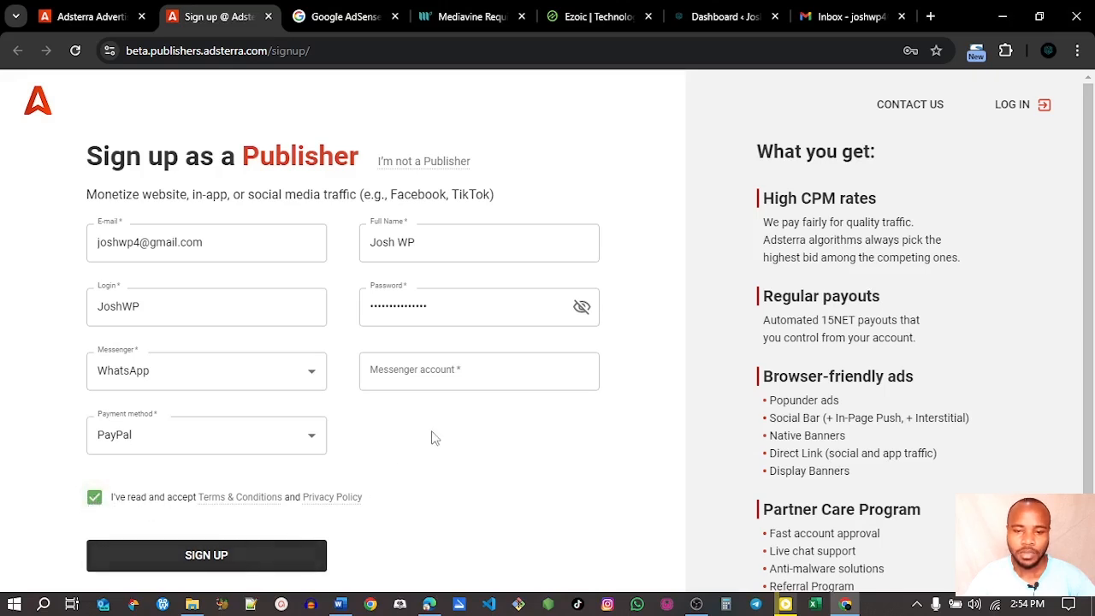
left_click(410, 372)
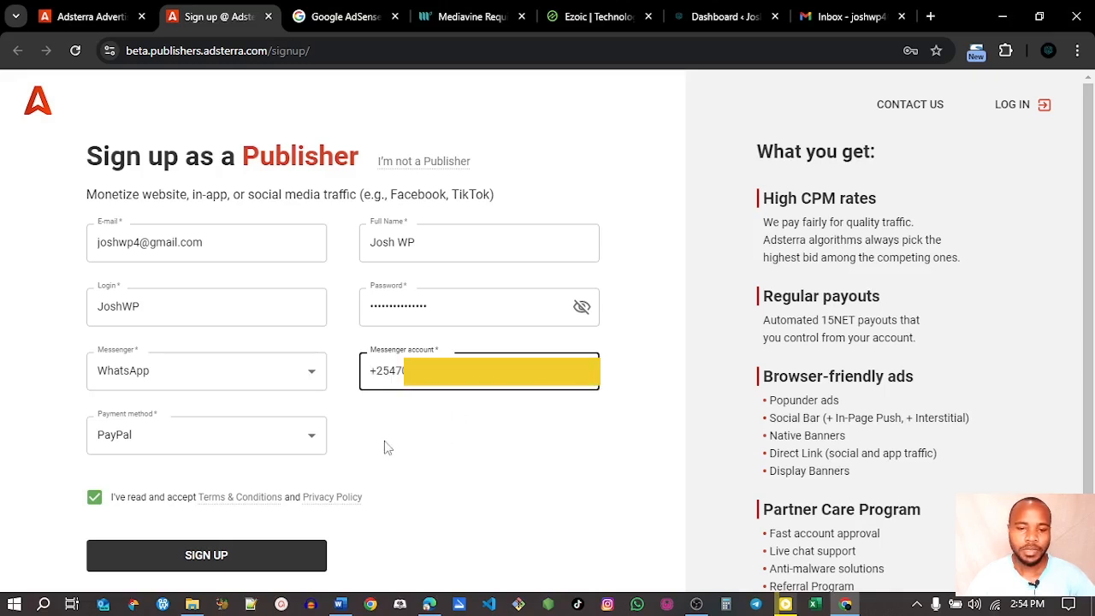
left_click(385, 446)
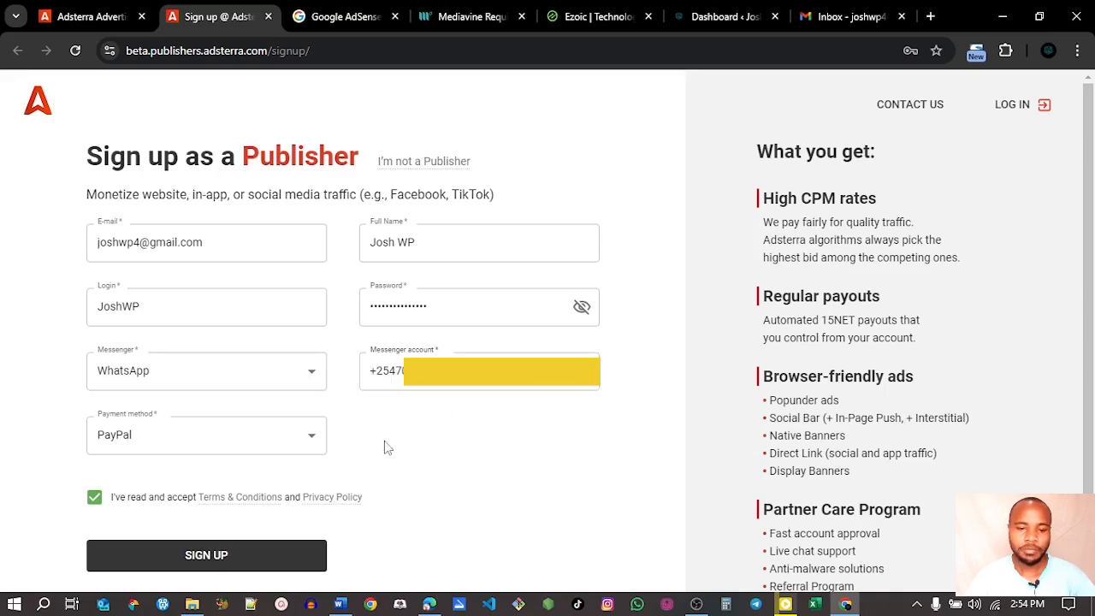
left_click(217, 557)
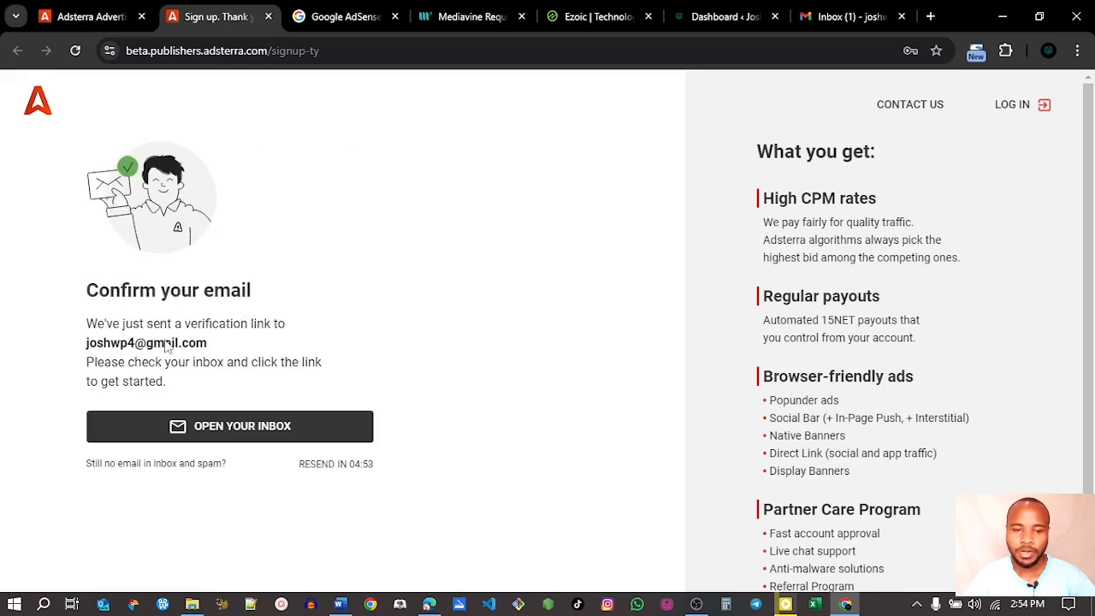
Open Adsterra's "Complete your registration as a Publisher" message in Gmail and confirm the e-mail address.
left_click(894, 16)
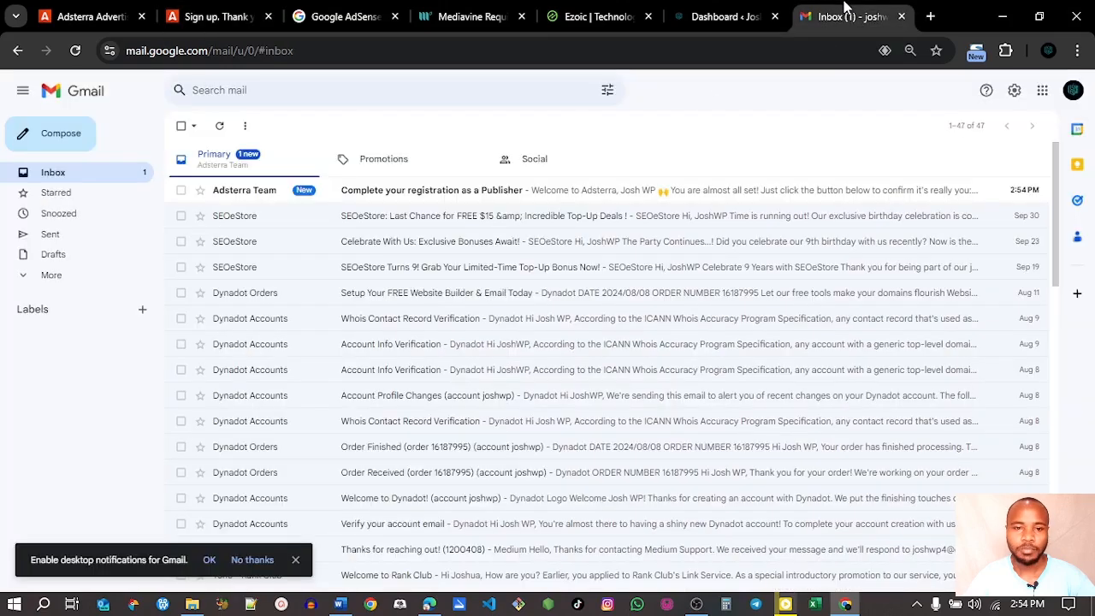
left_click(417, 193)
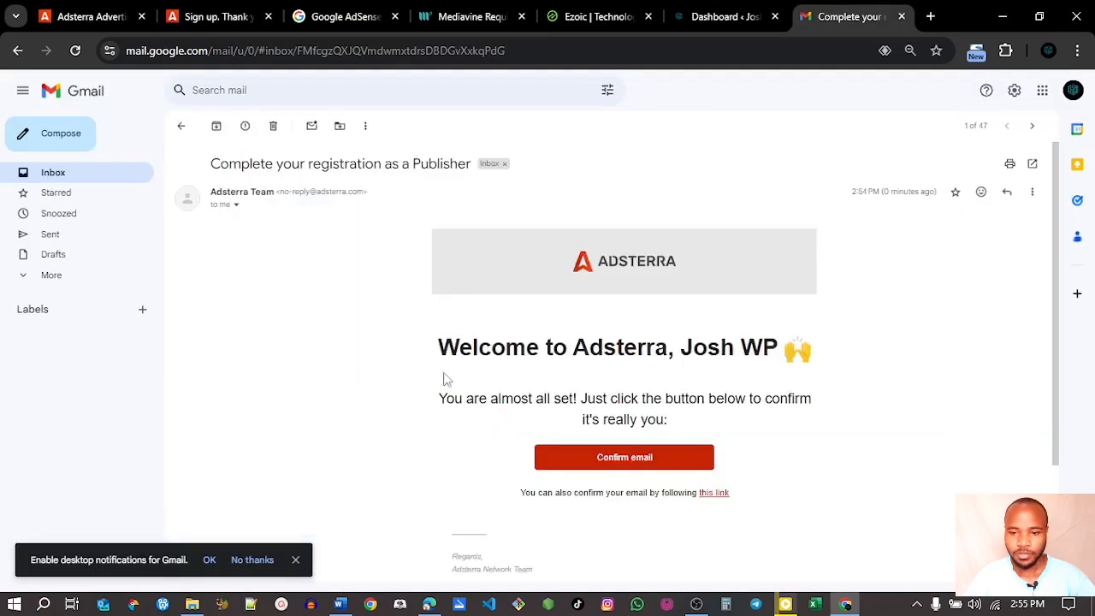
left_click(614, 462)
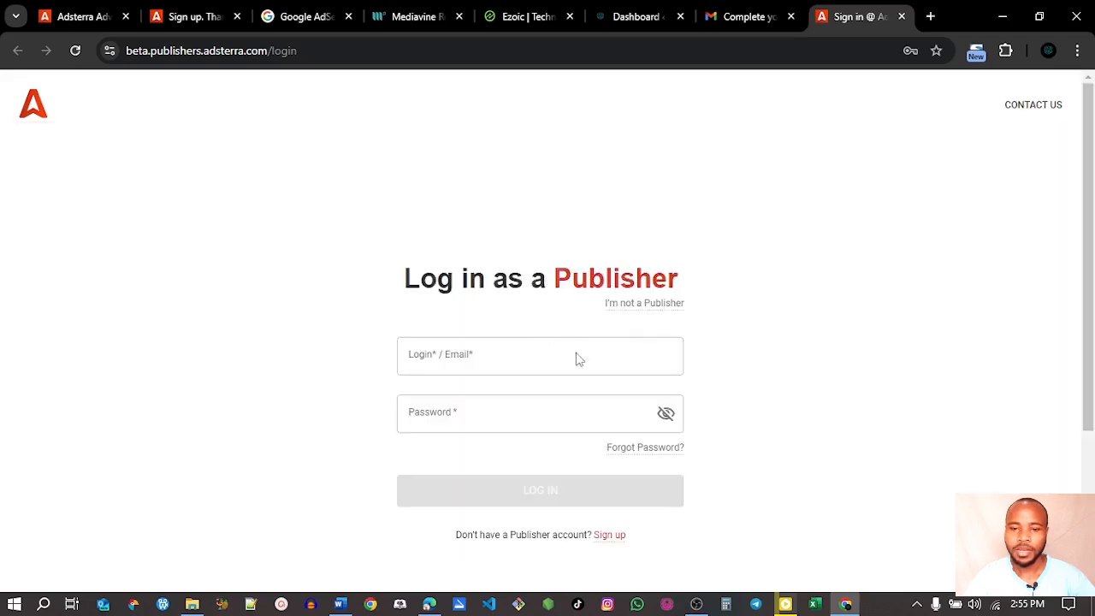
Log in to the Adsterra publisher account with the saved e-mail and account password.
left_click(535, 355)
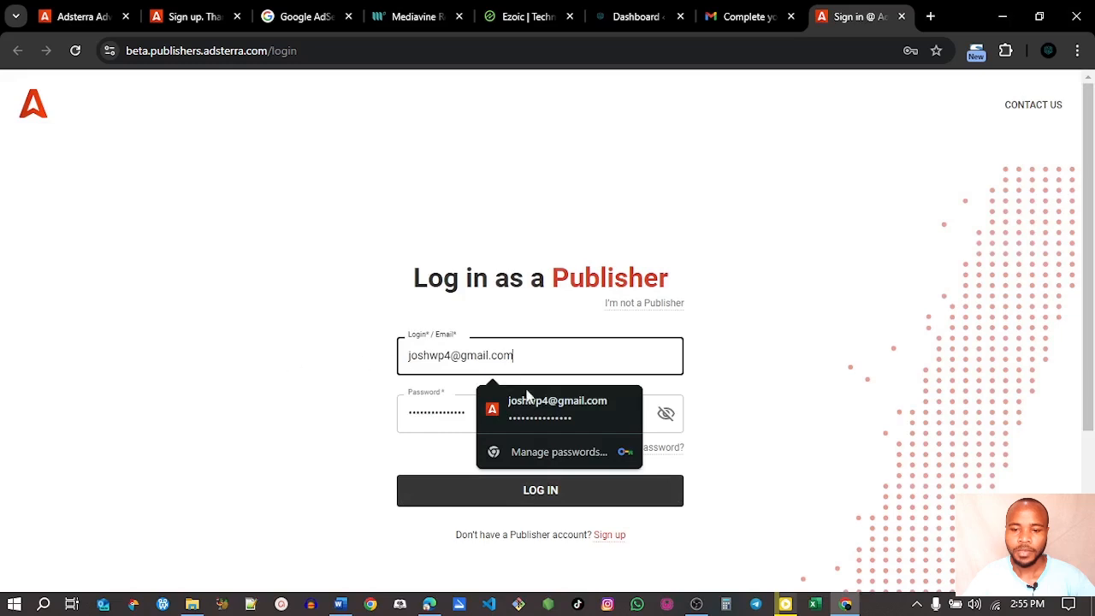
left_click(532, 411)
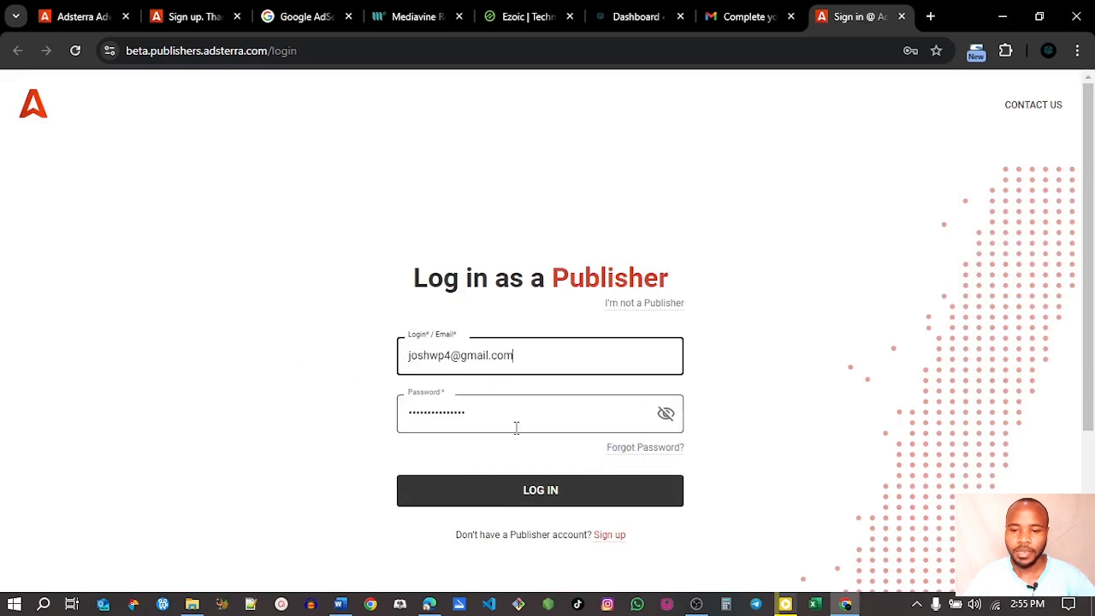
left_click(533, 495)
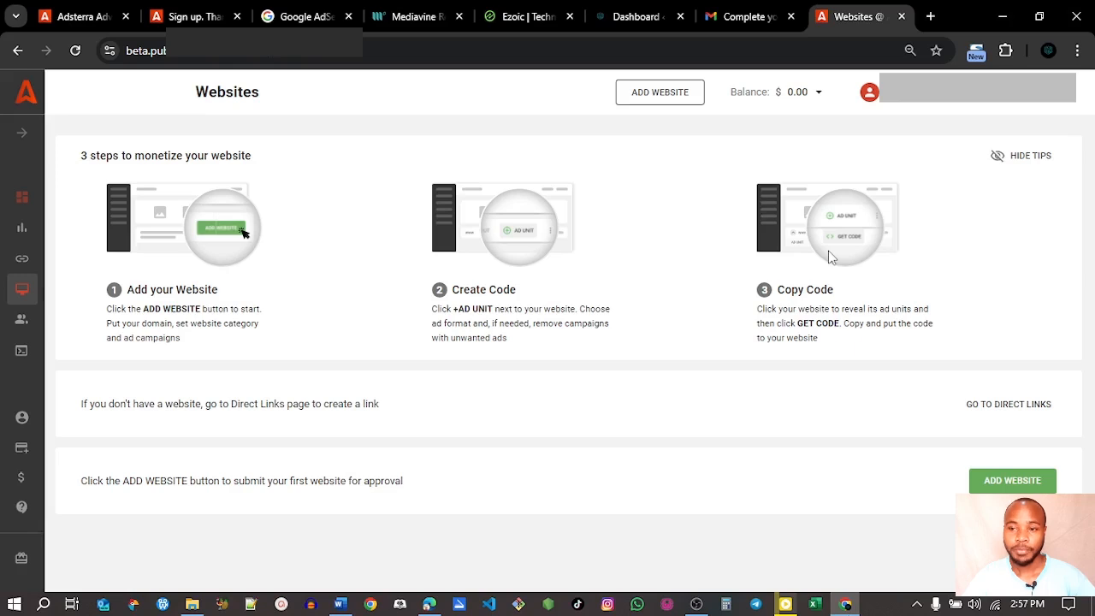
Switch to the Edge window with the other Adsterra publisher account and check its balance details.
left_click(429, 604)
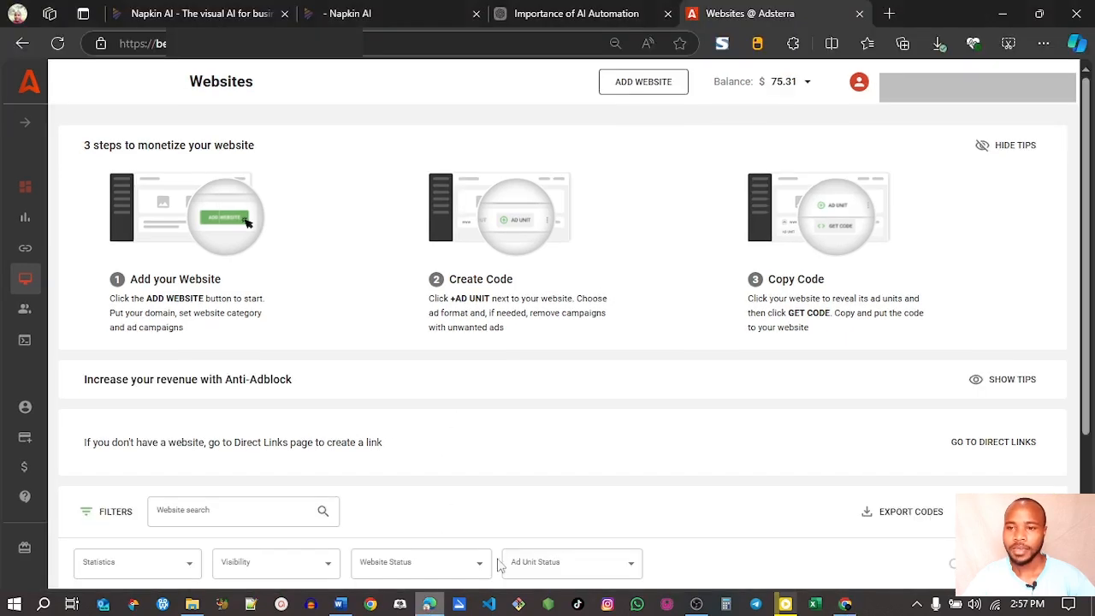
left_click(805, 83)
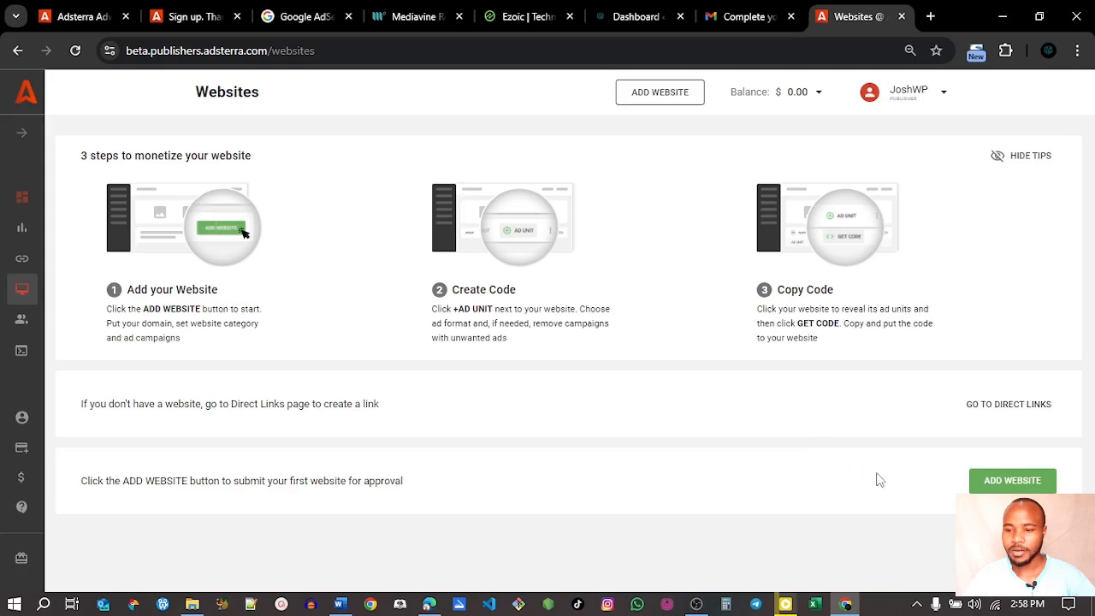
Start adding joshwp.shop as a new website in the Chrome Adsterra account, with category Other and erotic ads removed.
left_click(986, 485)
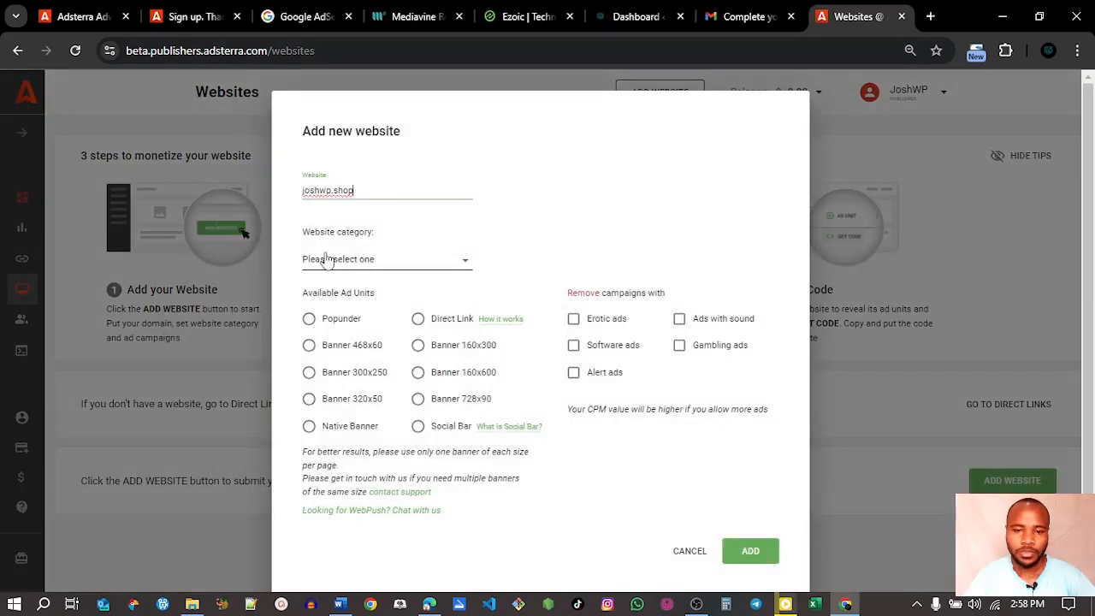
left_click(337, 259)
left_click_drag(467, 305, 472, 274)
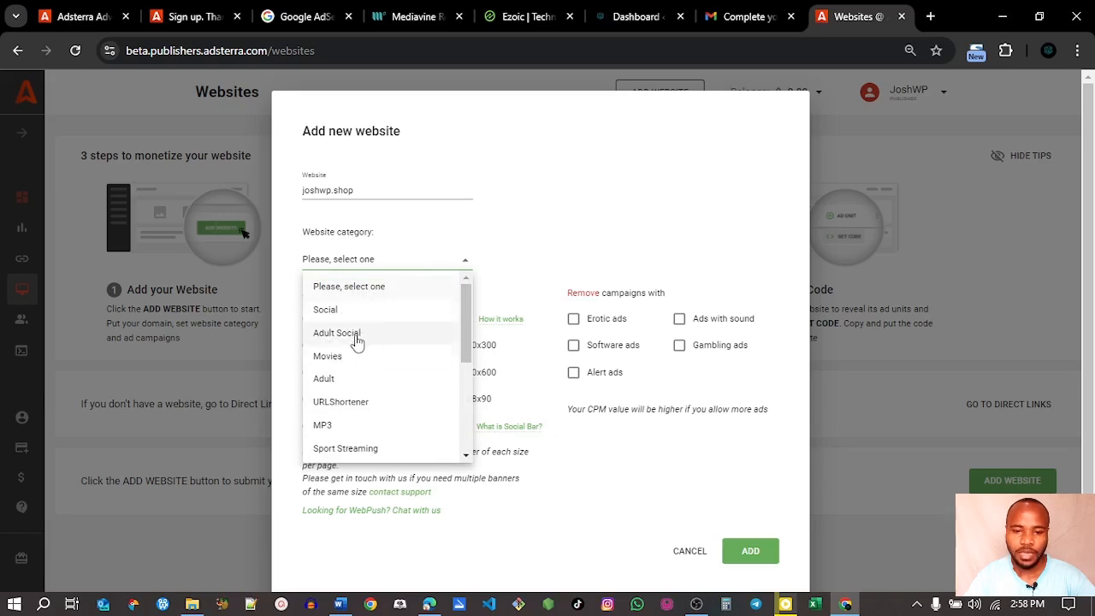
scroll(467, 346, "down", 2)
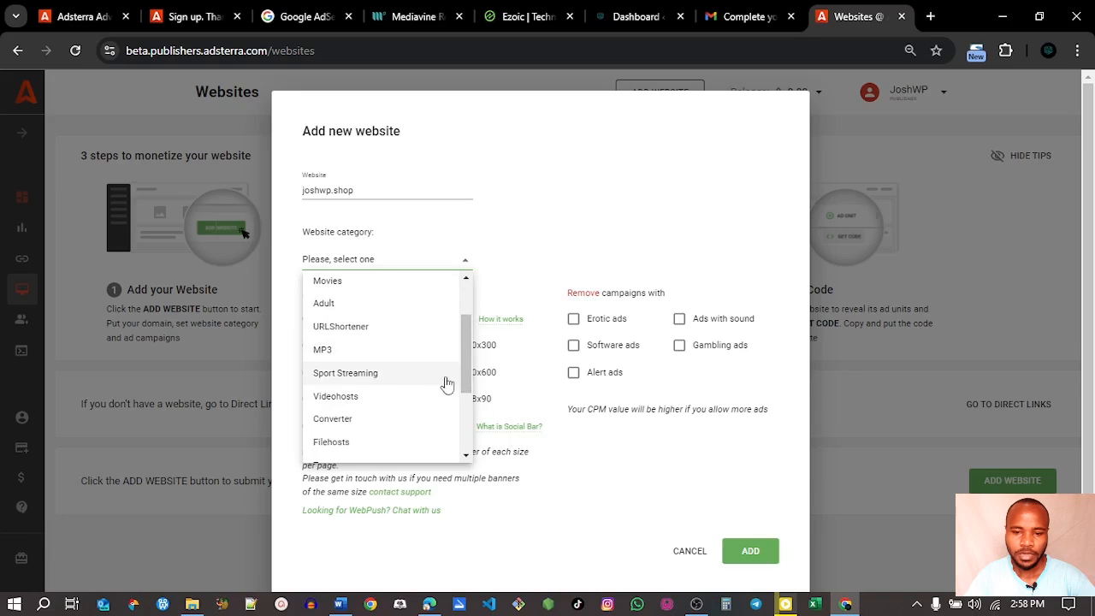
scroll(467, 389, "down", 1)
left_click_drag(469, 390, 467, 441)
left_click(422, 451)
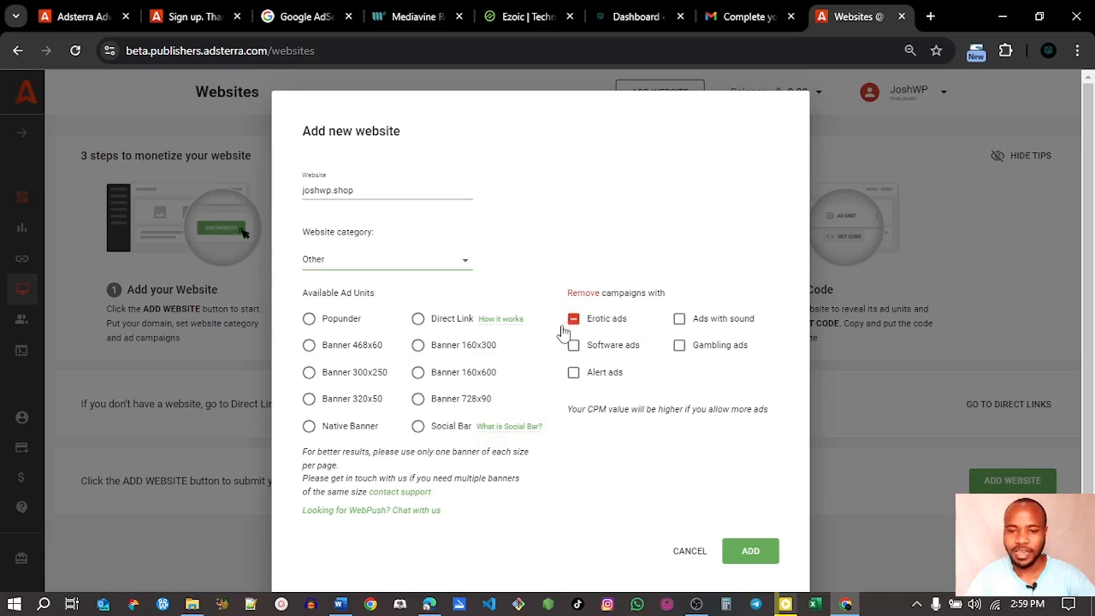
Select the Banner 468x60 ad unit for the new website, submit it for review, and dismiss the review notice.
left_click(309, 426)
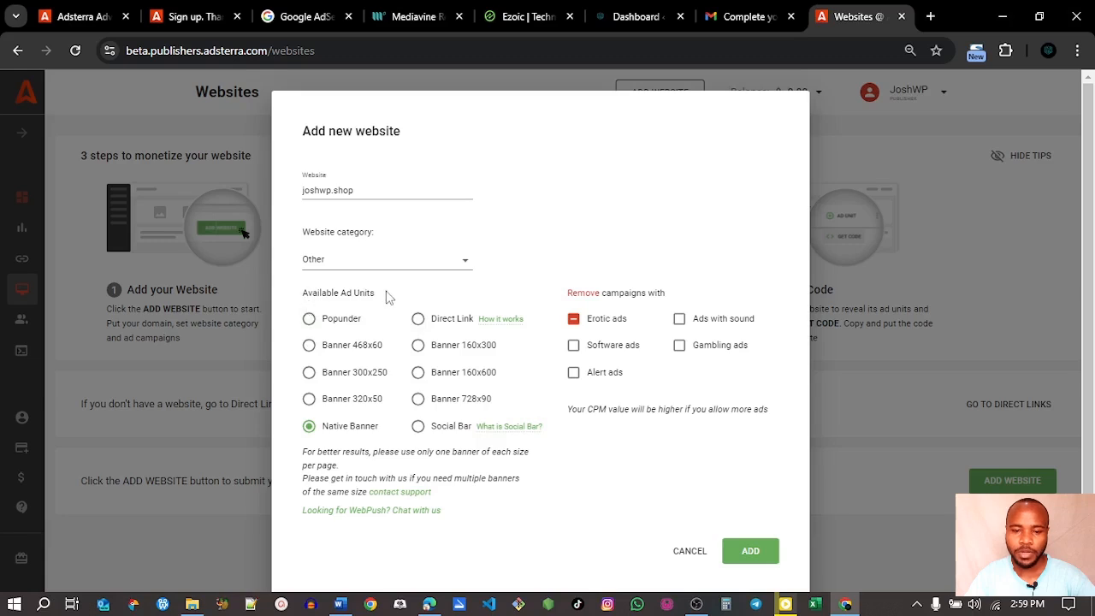
left_click(311, 346)
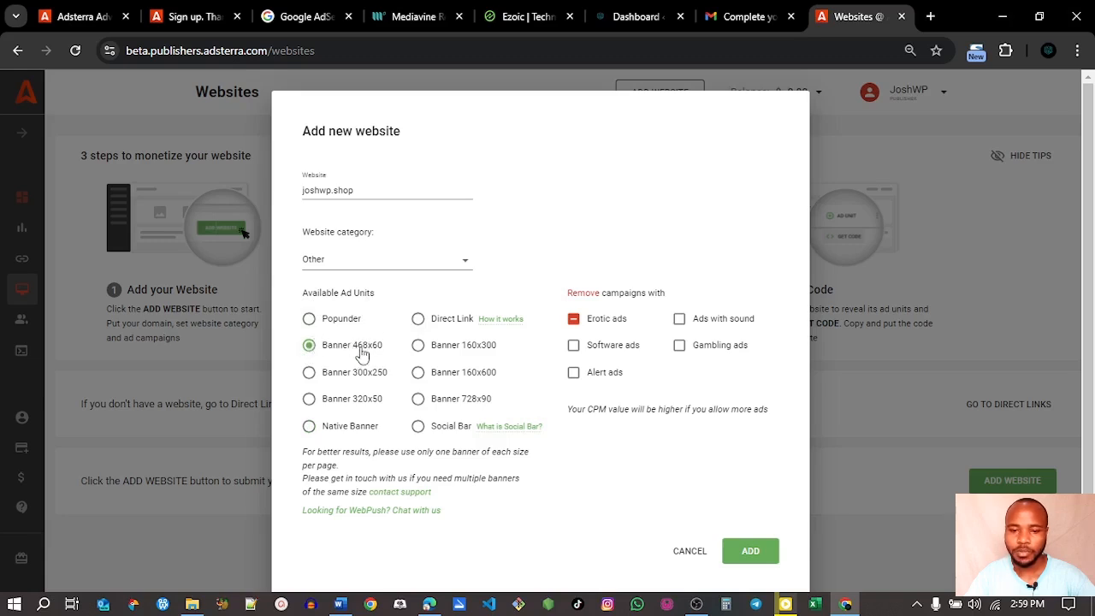
left_click(753, 560)
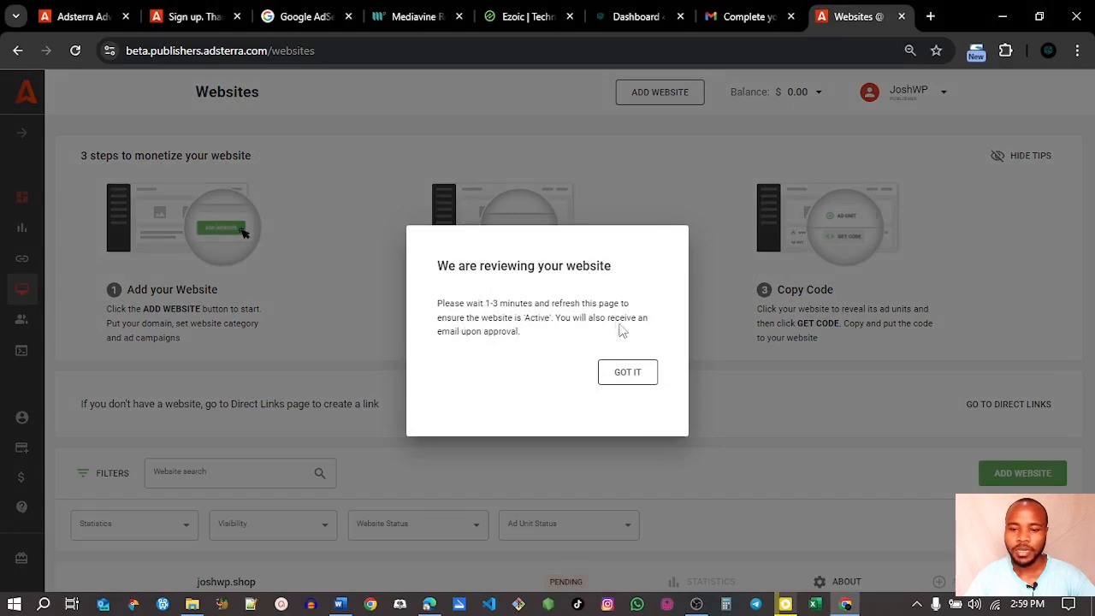
left_click(628, 374)
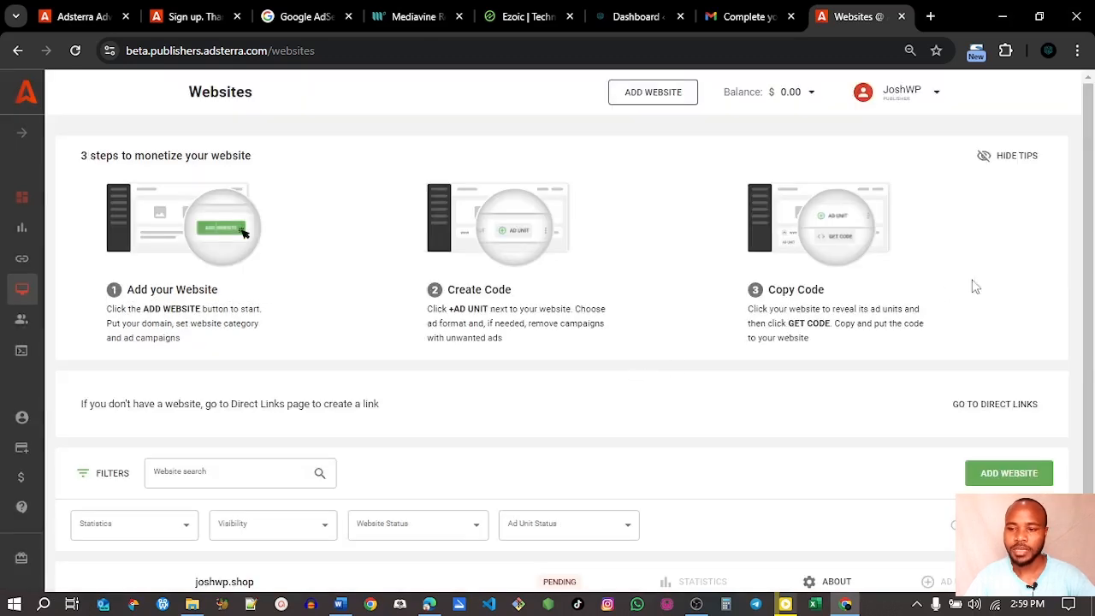
Add a Banner 300x250 ad unit to joshwp.shop with erotic ads removed, and dismiss the review notice.
scroll(1093, 289, "down", 1)
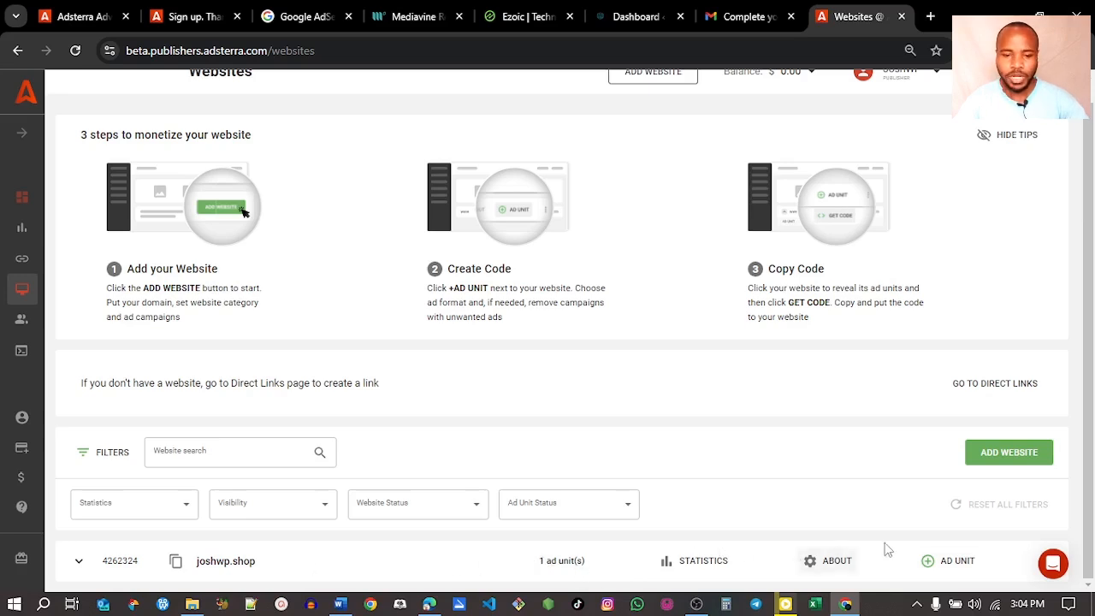
left_click(953, 566)
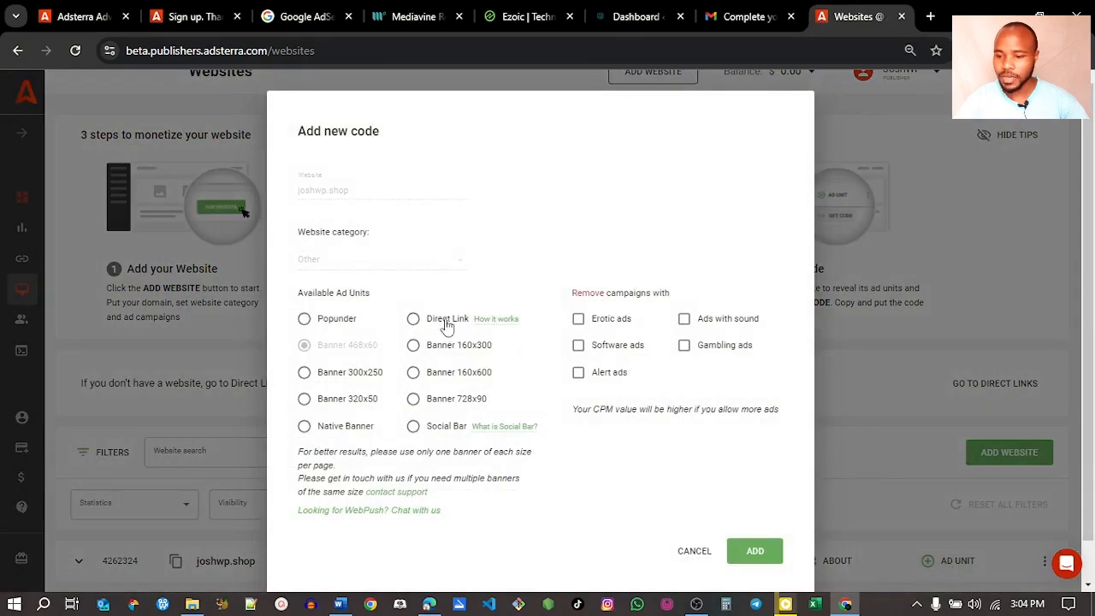
left_click(309, 374)
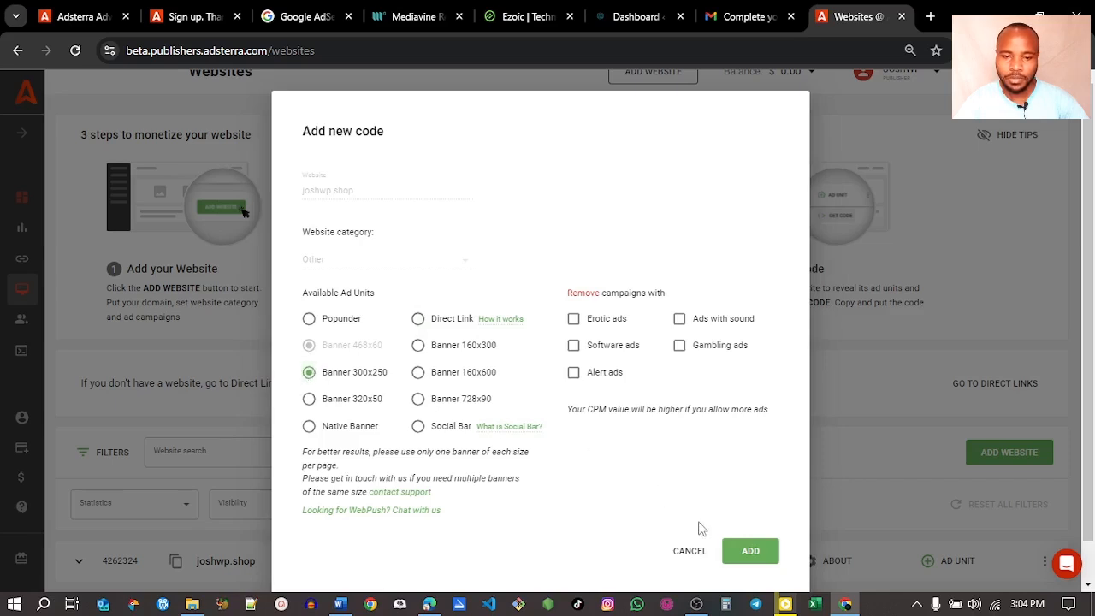
left_click(573, 319)
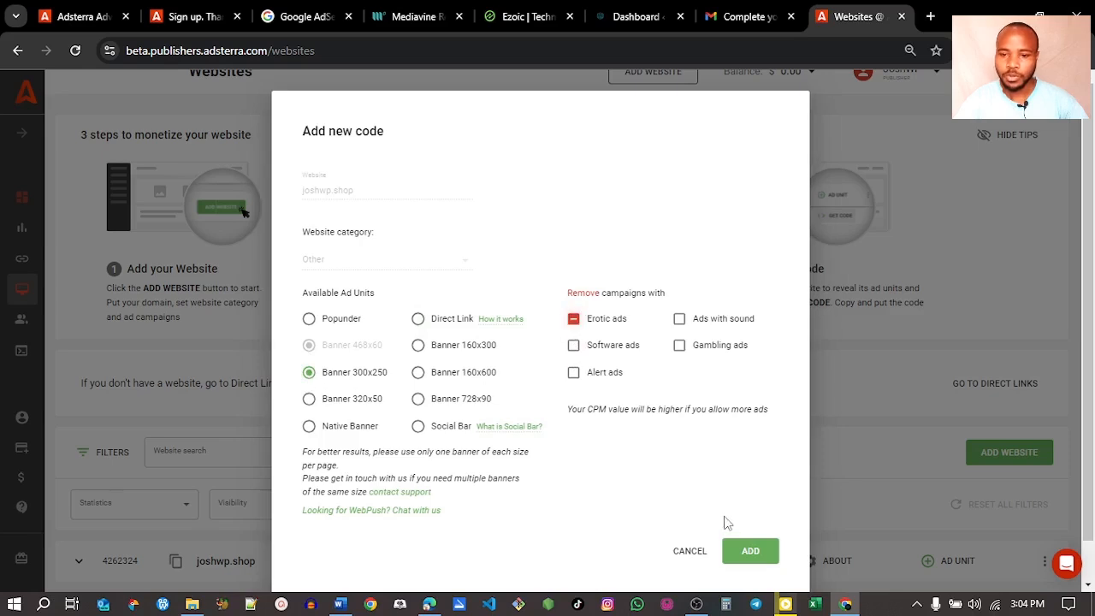
left_click(749, 553)
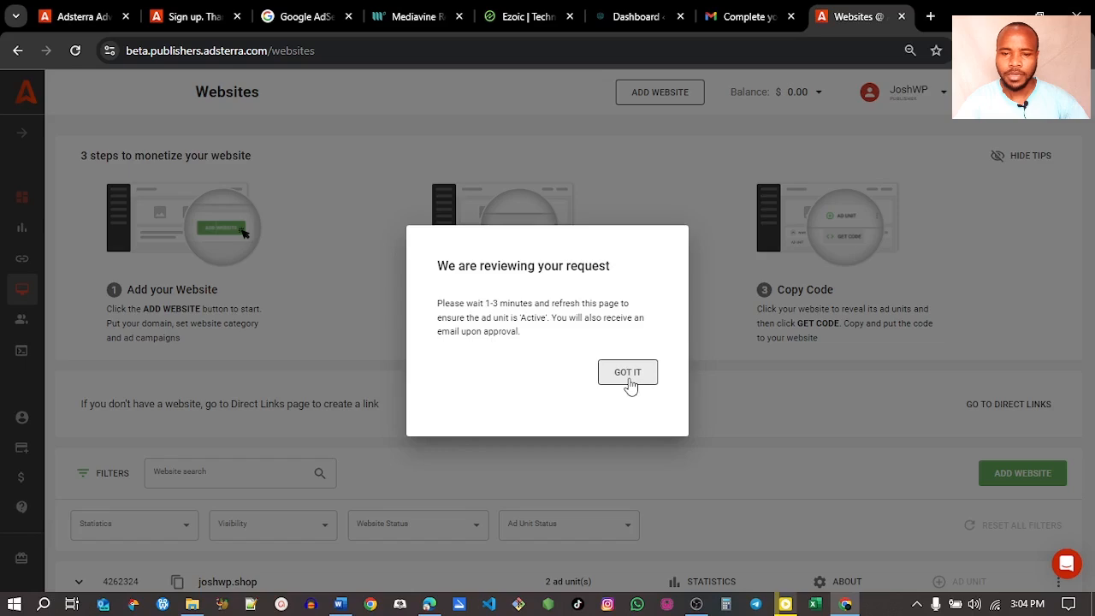
left_click(628, 376)
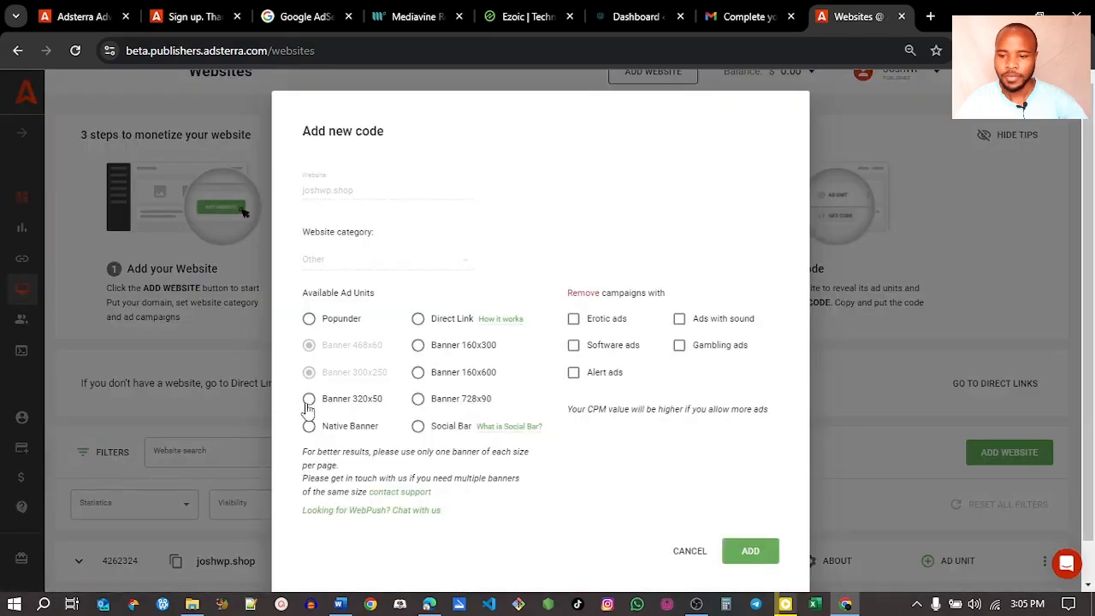
Add a Banner 320x50 ad unit to joshwp.shop and dismiss the review notice.
left_click(308, 399)
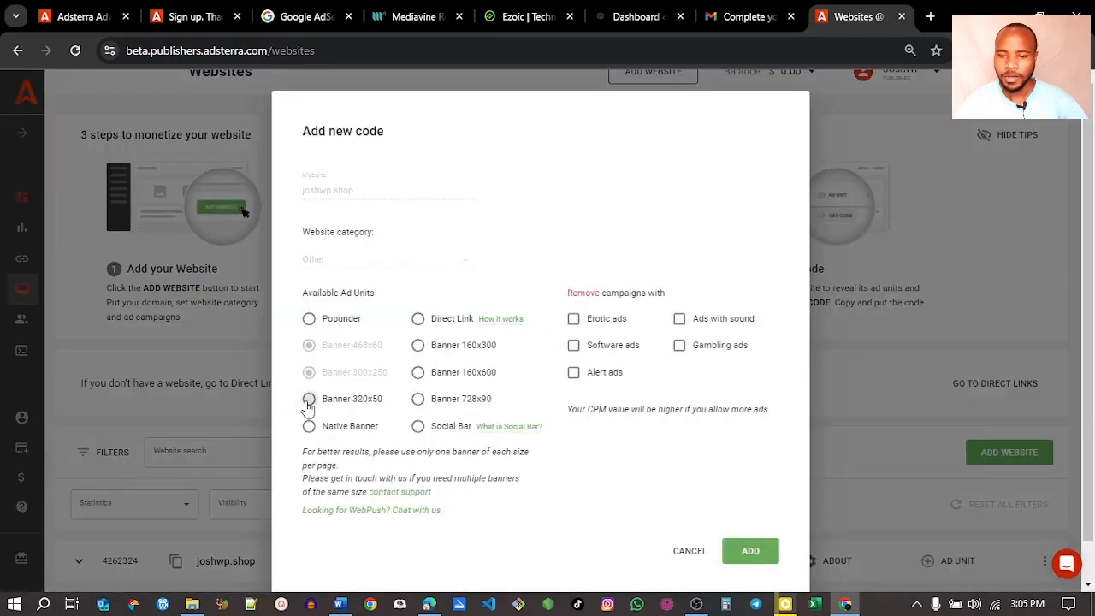
left_click(750, 552)
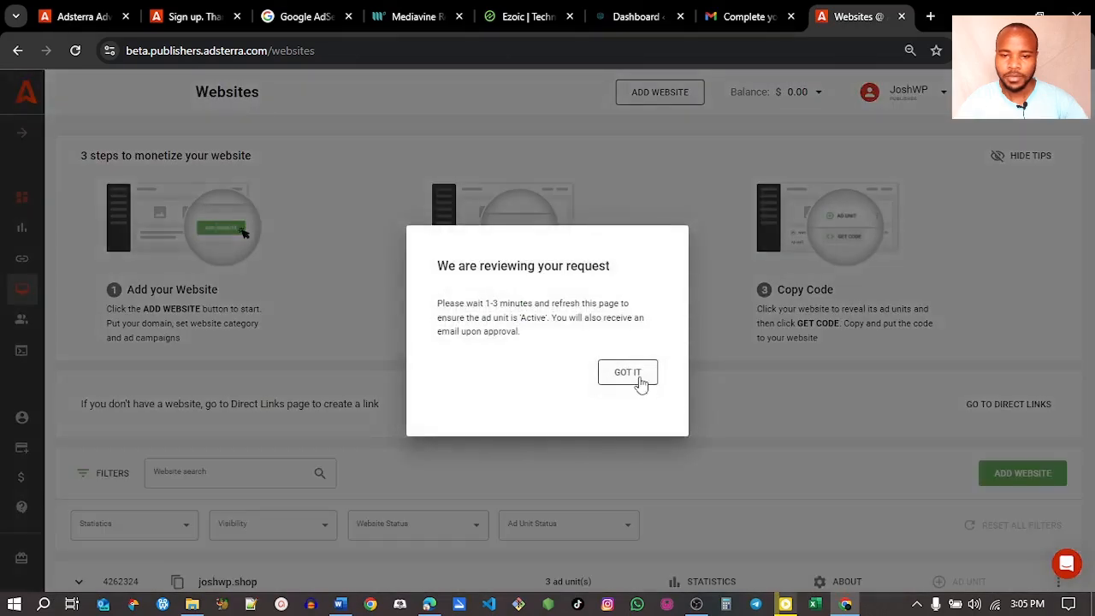
left_click(635, 381)
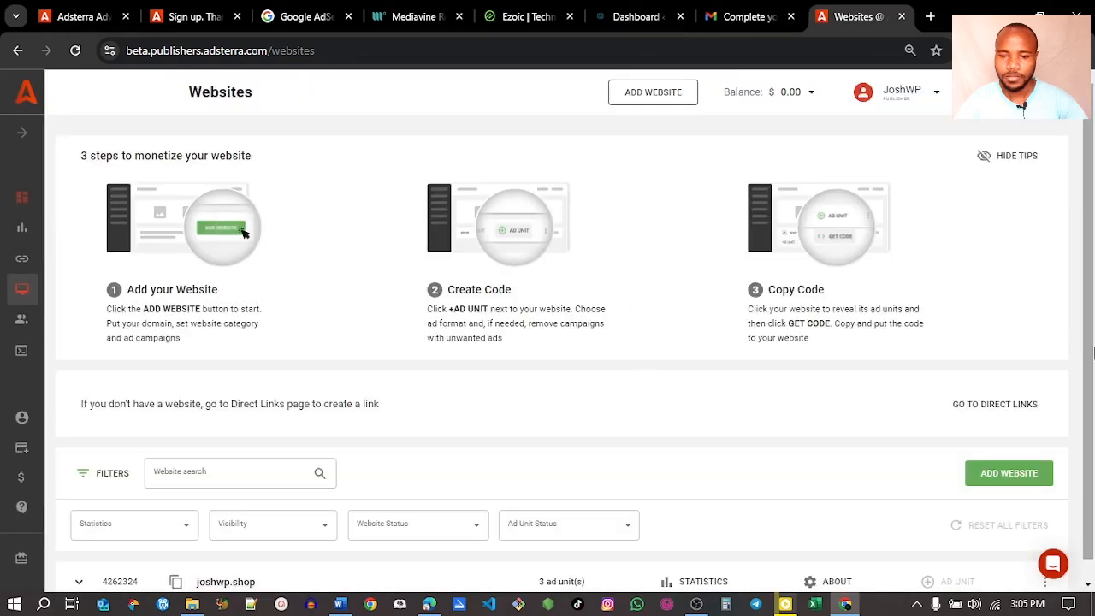
Add a Native Banner ad unit to joshwp.shop with erotic ads removed, and dismiss the review notice.
scroll(1079, 207, "down", 1)
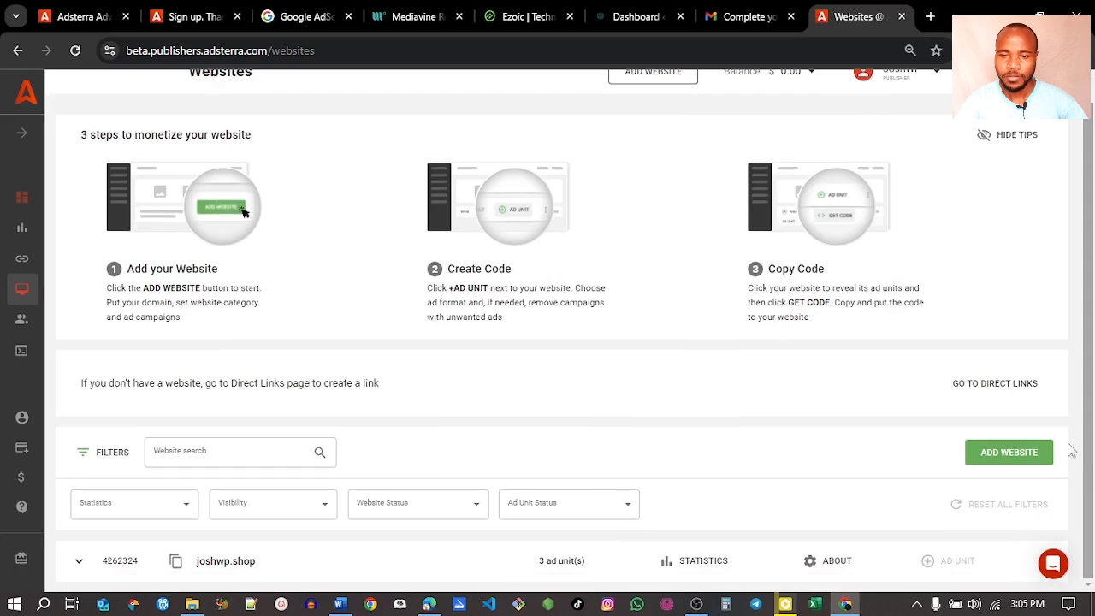
scroll(1080, 207, "up", 1)
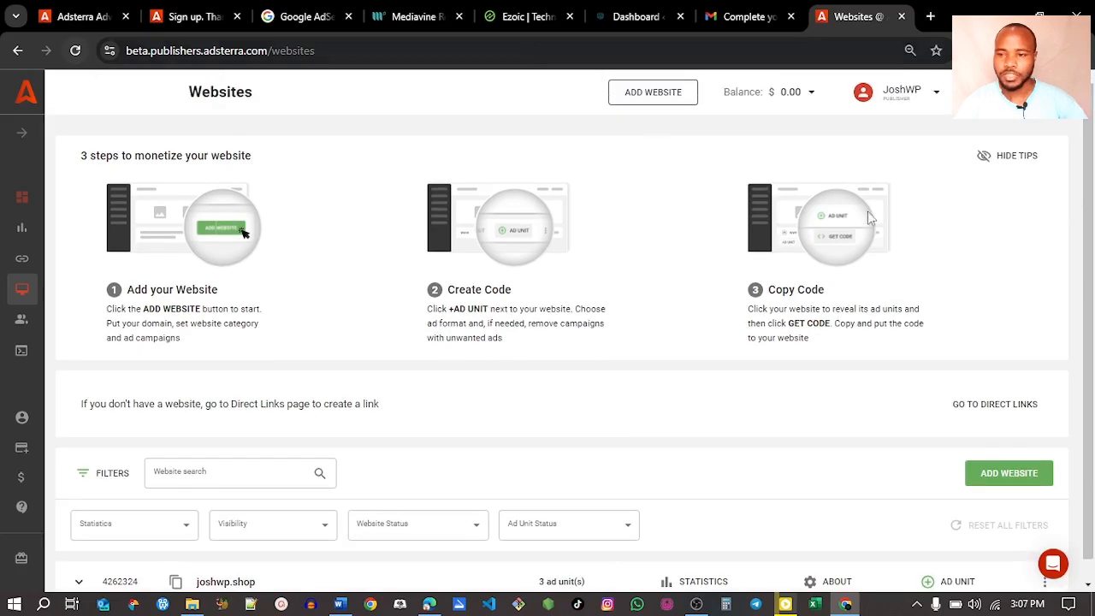
scroll(1092, 258, "down", 1)
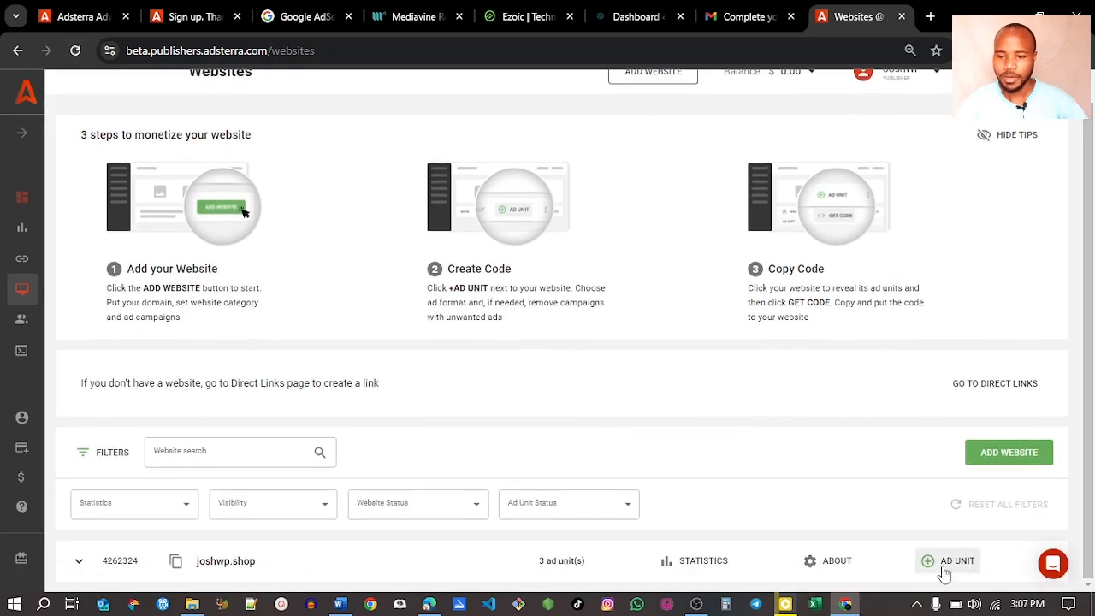
left_click(932, 561)
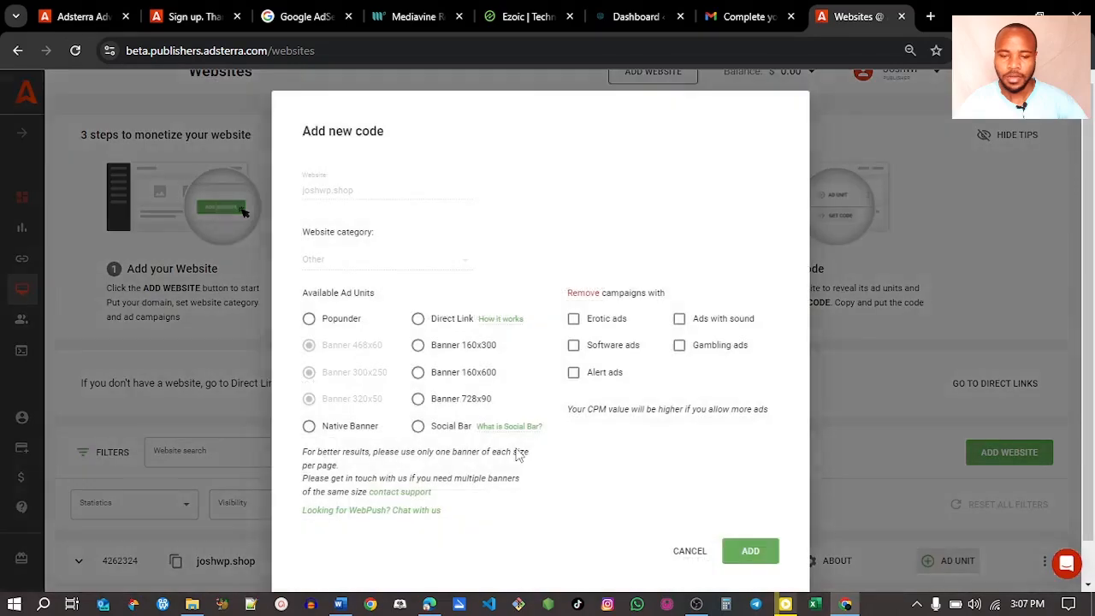
left_click(309, 426)
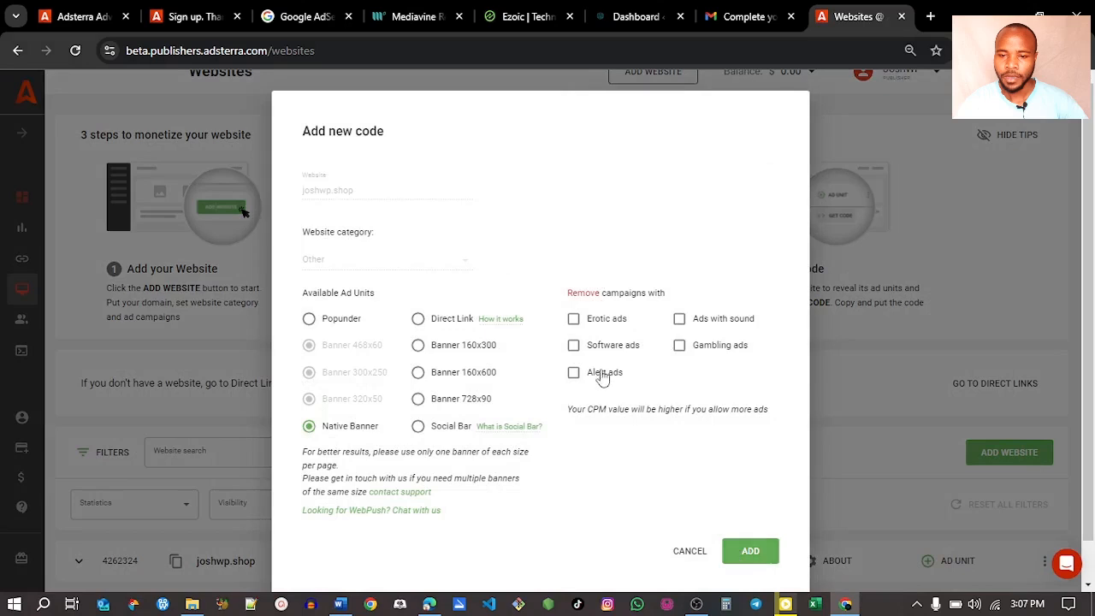
left_click(574, 322)
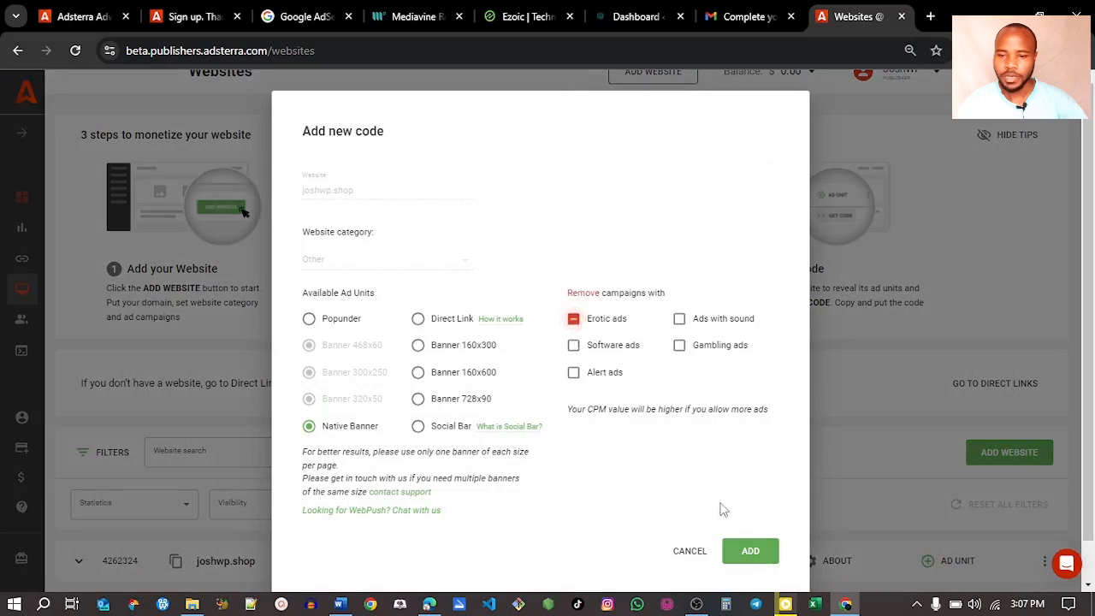
left_click(749, 554)
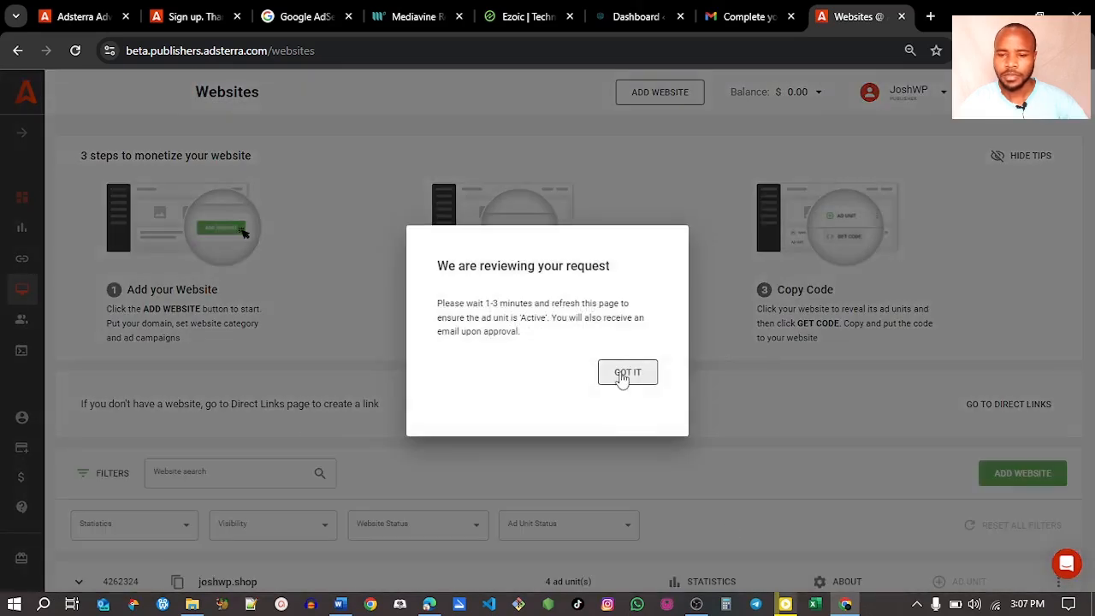
left_click(625, 373)
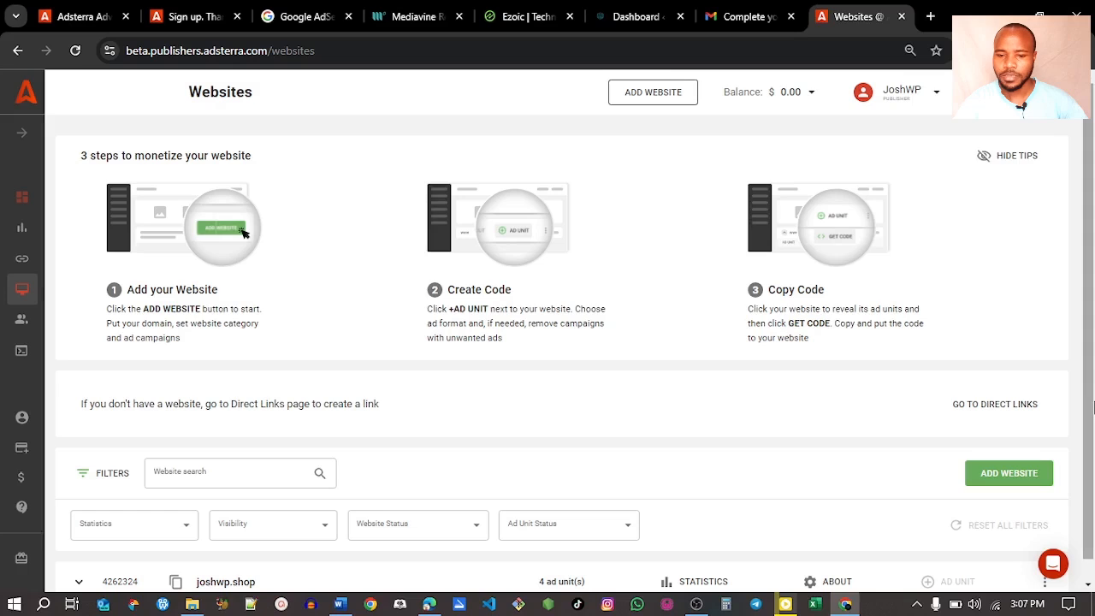
scroll(1090, 407, "down", 1)
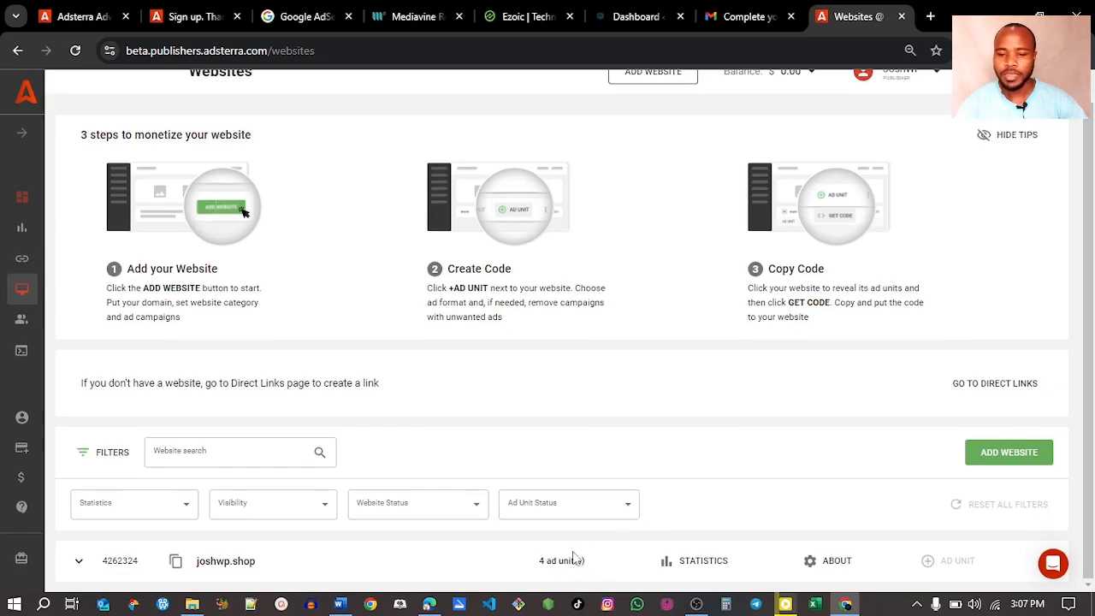
Switch to the WordPress dashboard of joshwp.shop and open the page for adding a new plugin.
left_click(614, 8)
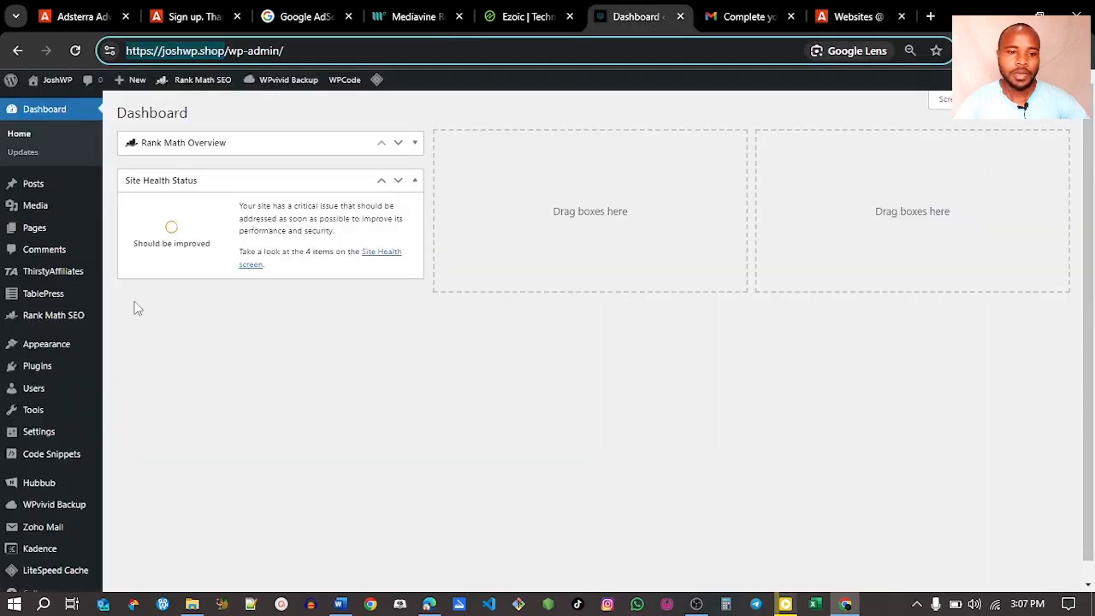
left_click(207, 397)
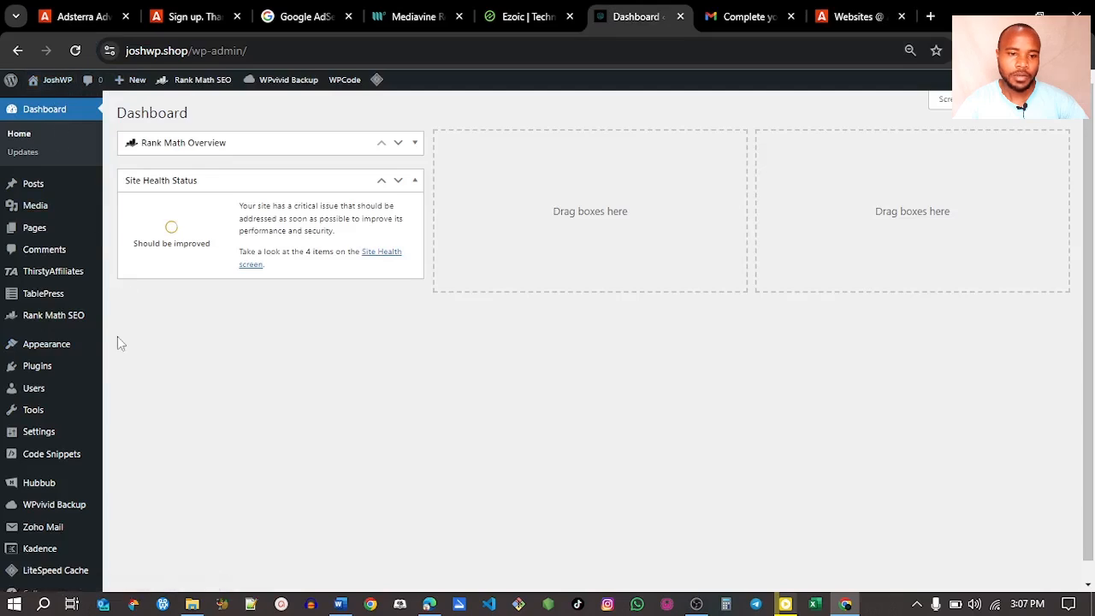
mouse_move(38, 370)
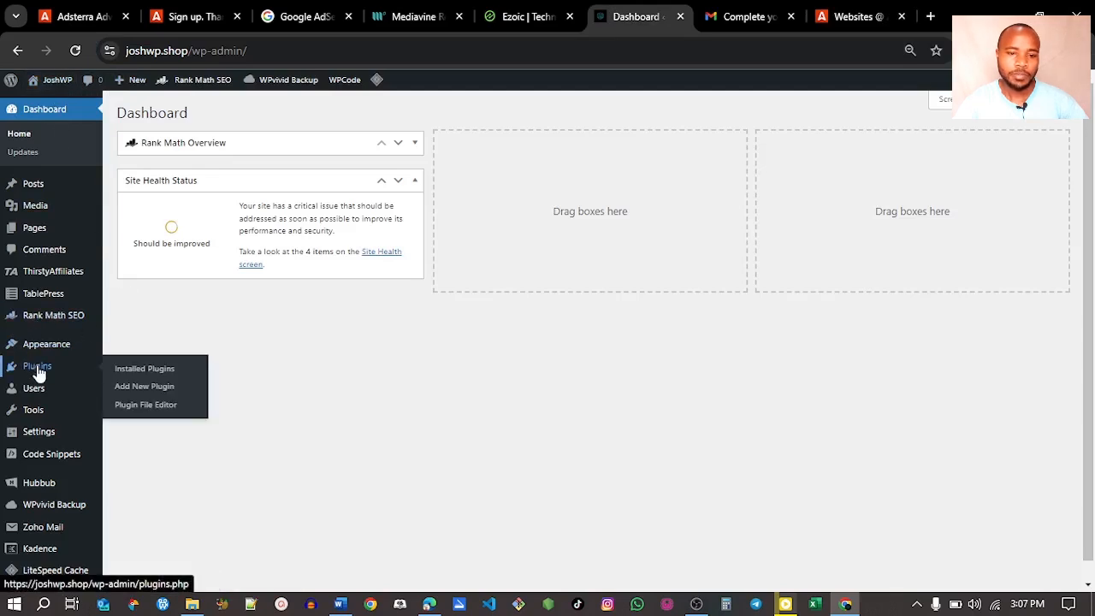
left_click(132, 391)
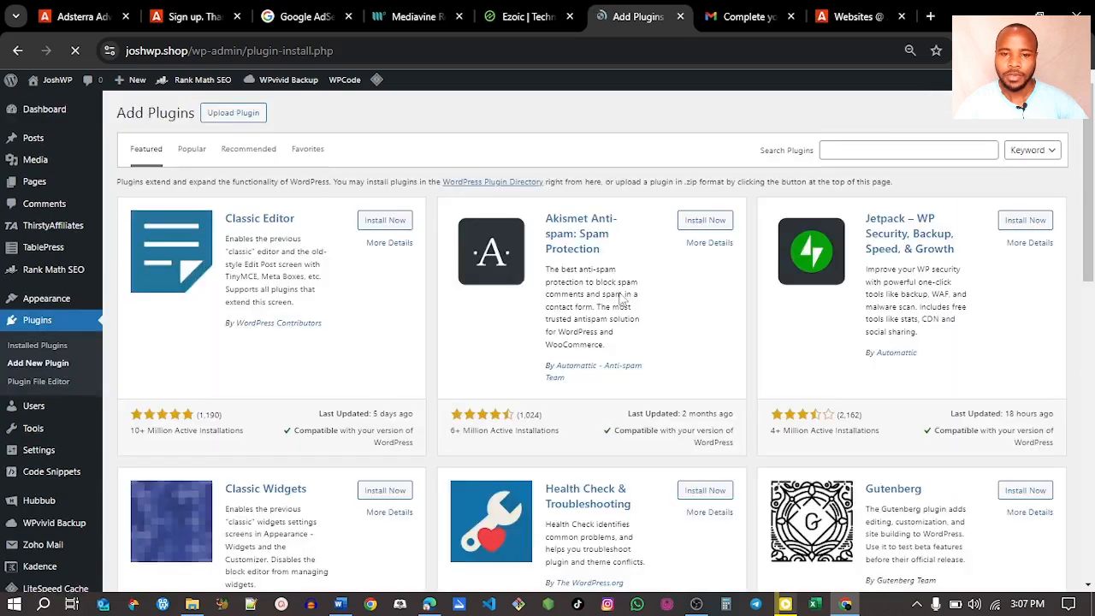
Search the plugin directory for "ads inserter" and install Ad Inserter – Ad Manager & AdSense Ads.
left_click(960, 151)
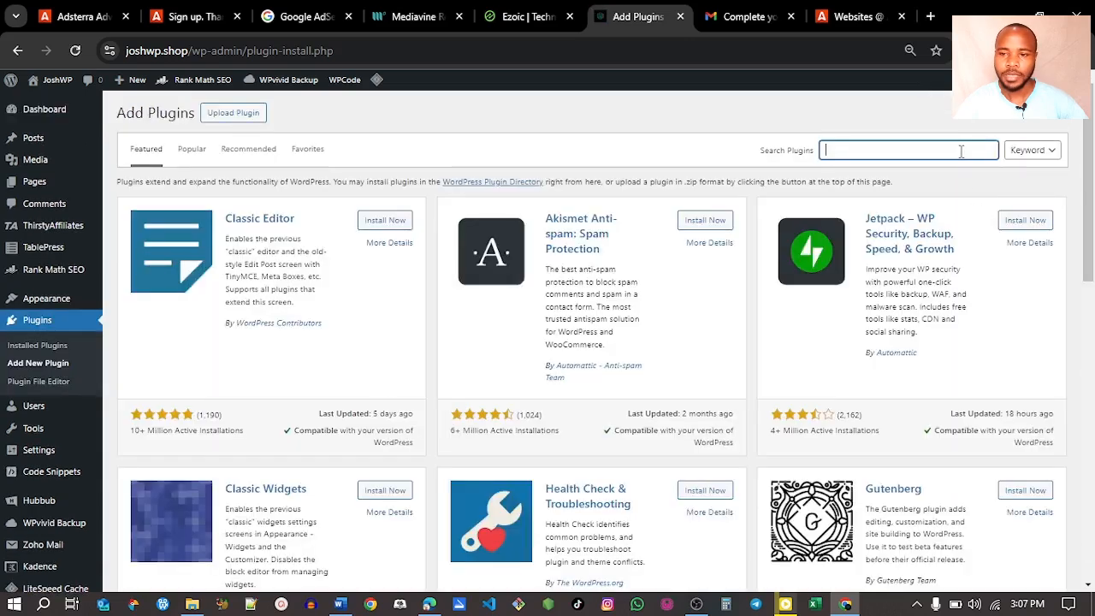
type("ads inserter")
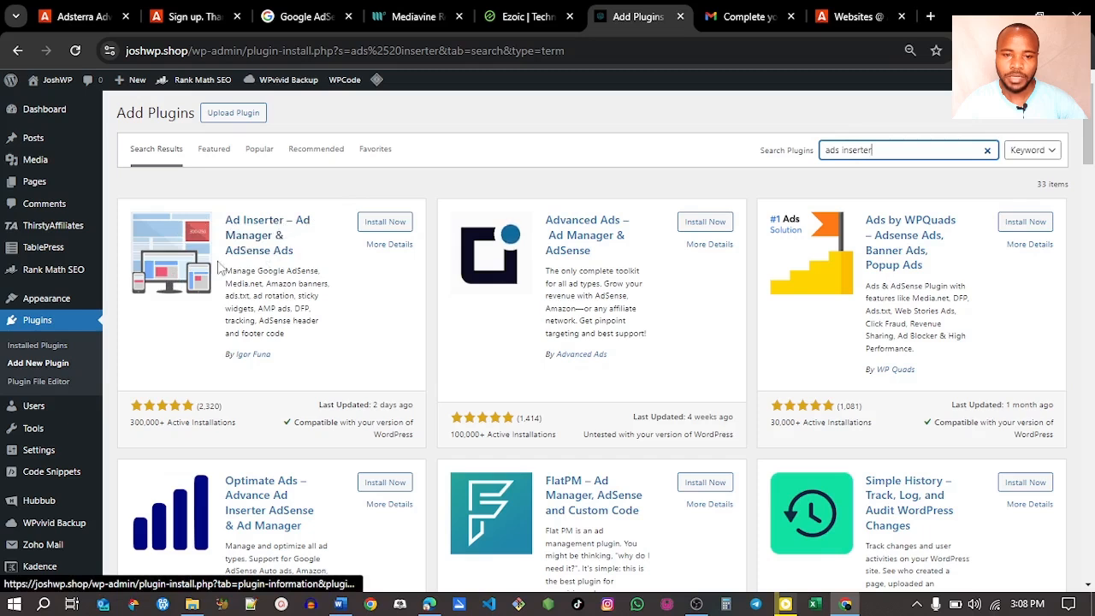
left_click(382, 226)
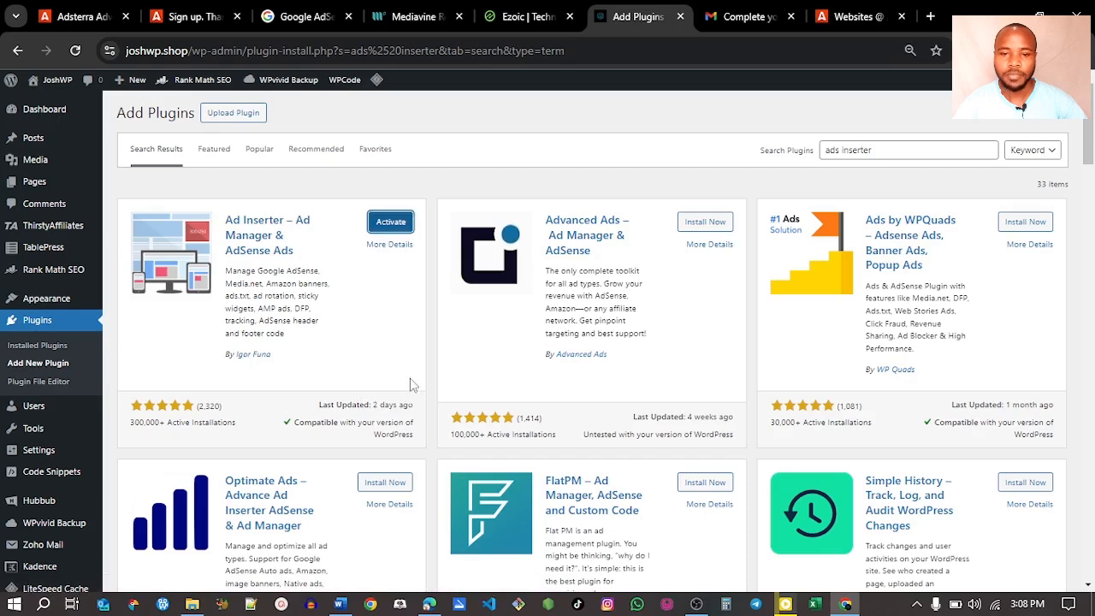
Activate the Ad Inserter plugin and open its settings page.
left_click(402, 224)
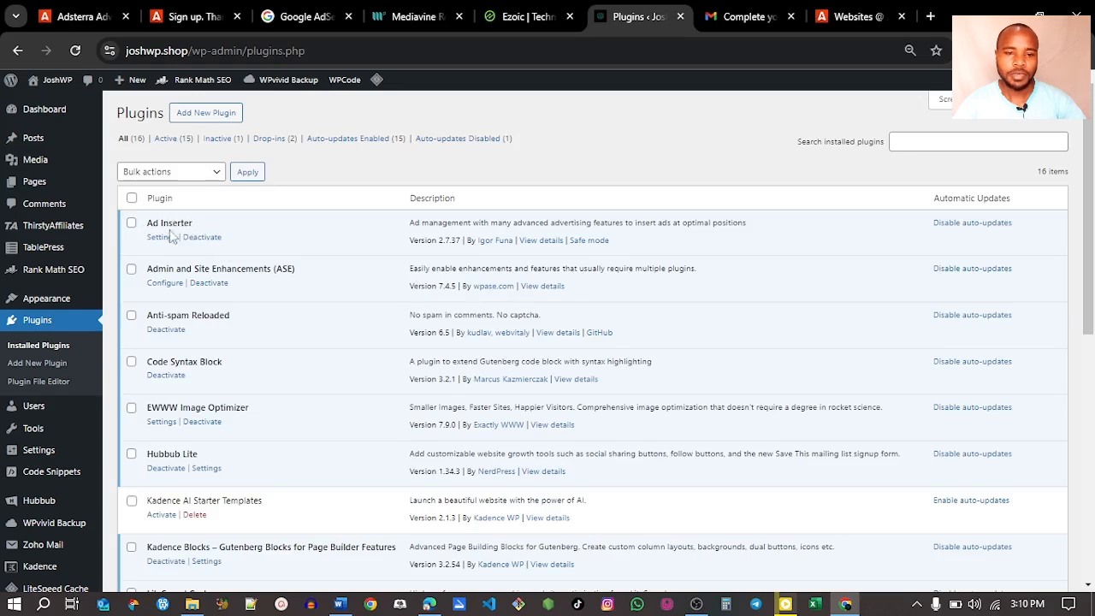
left_click(163, 239)
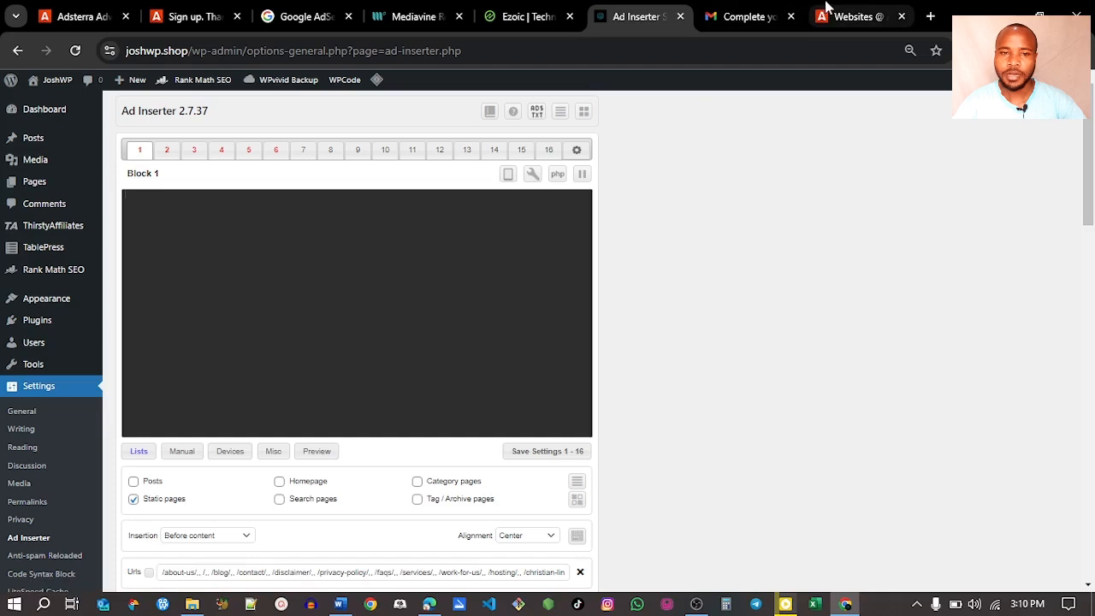
Copy the Banner 320x50 ad code of joshwp.shop from Adsterra and paste it into Ad Inserter's Block 1.
left_click(846, 16)
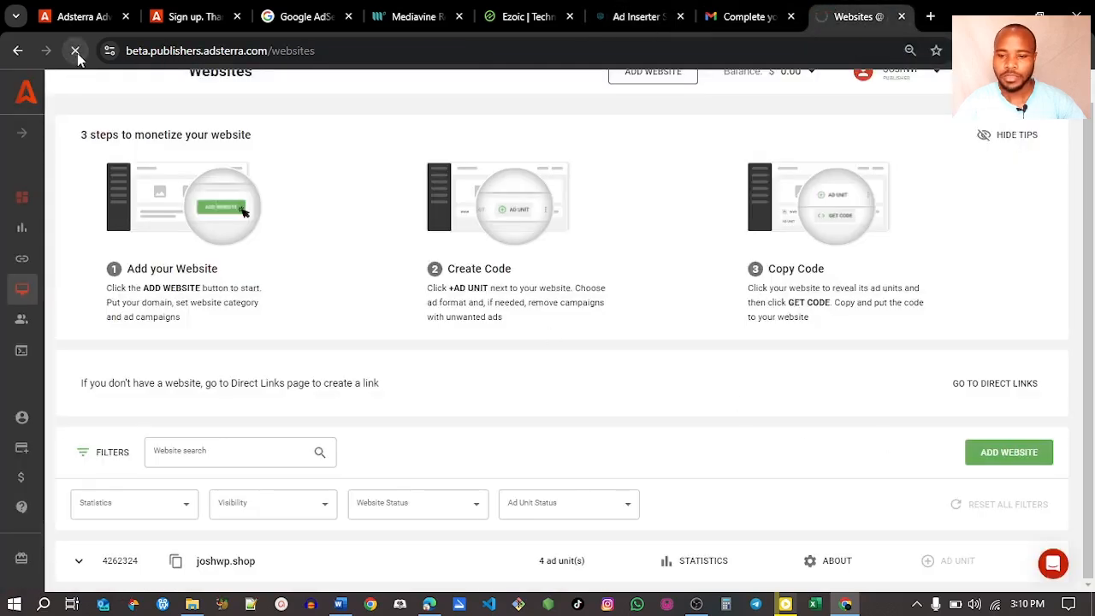
left_click(79, 560)
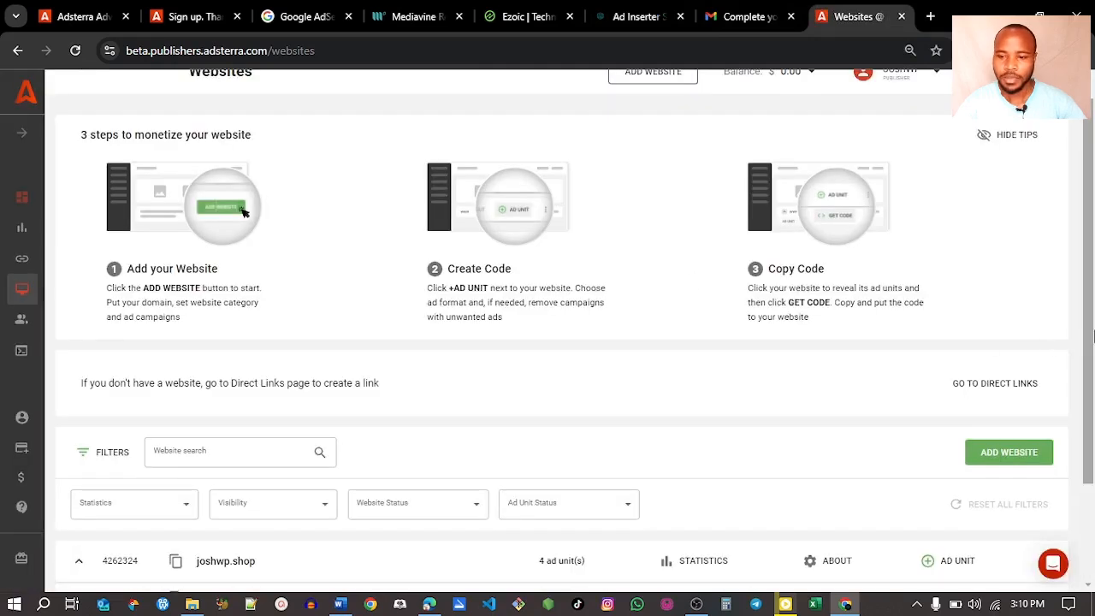
left_click_drag(1093, 336, 1092, 454)
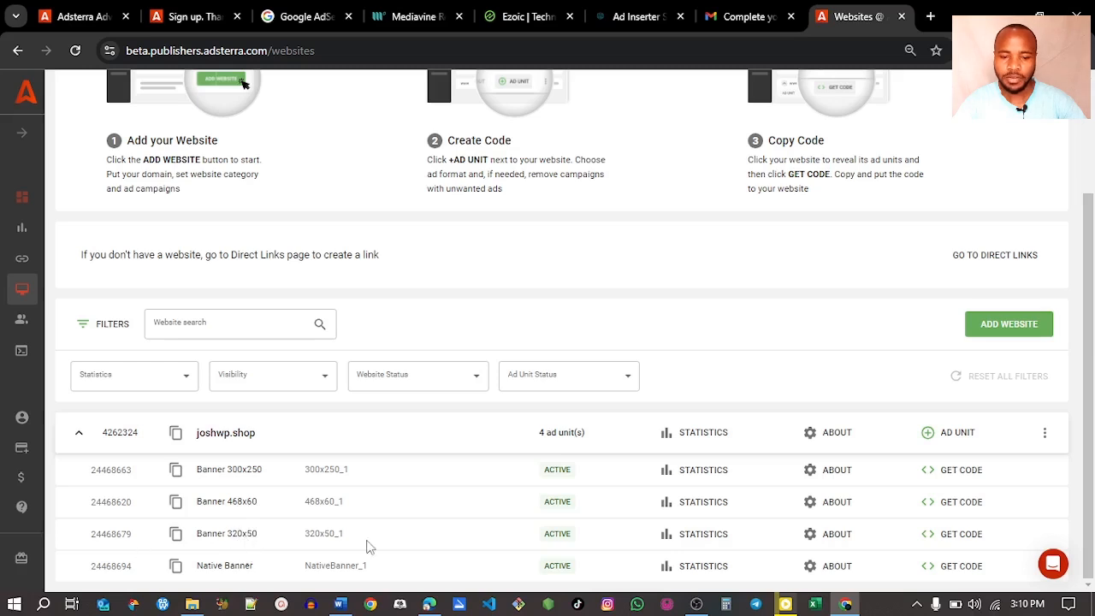
left_click(958, 535)
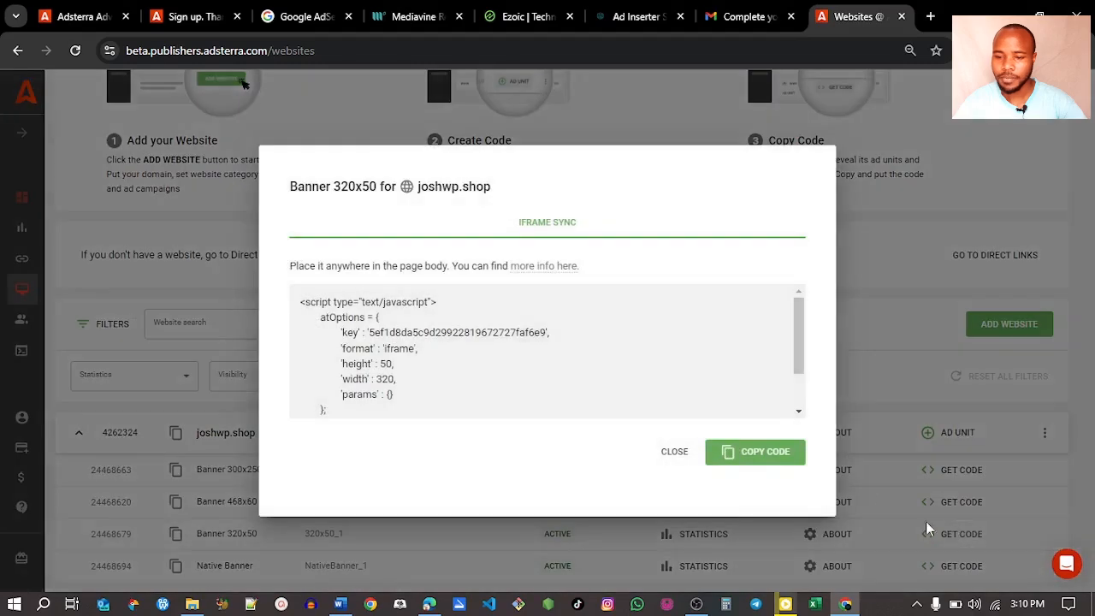
left_click(757, 459)
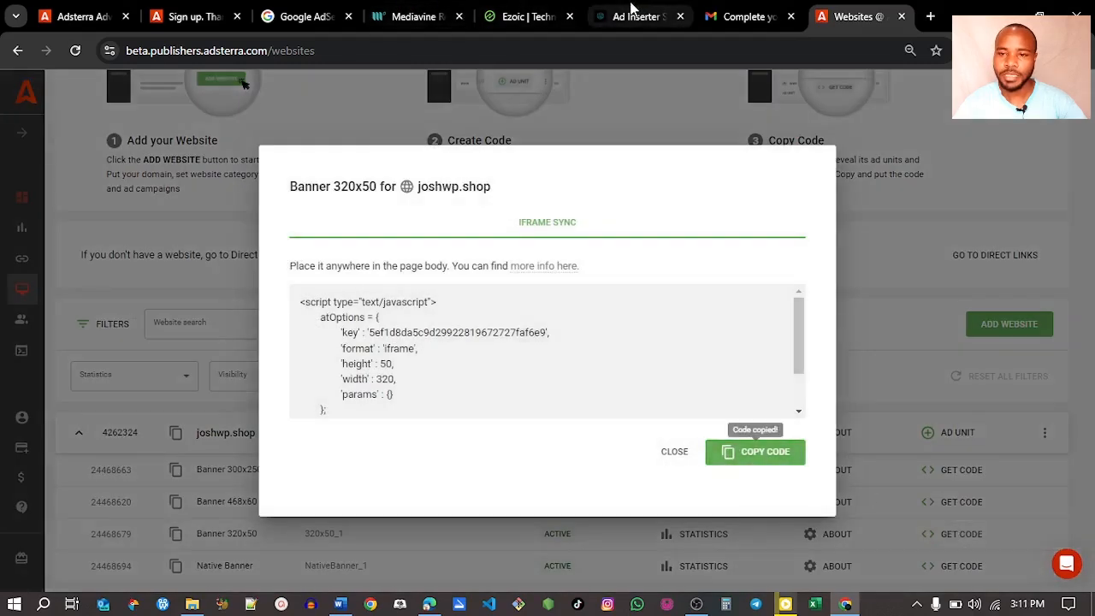
left_click(633, 13)
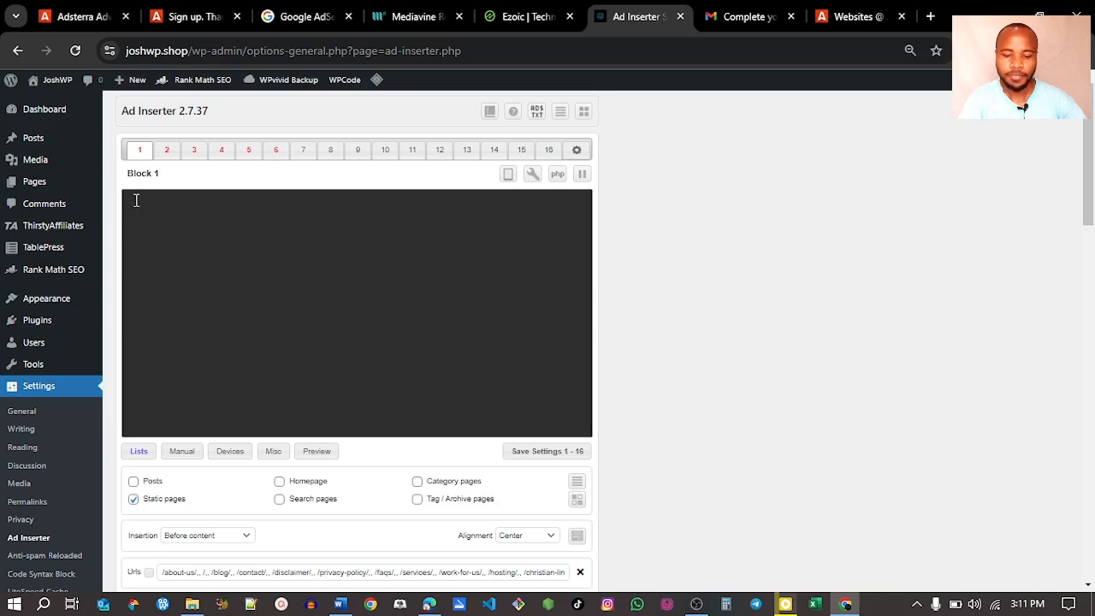
key("ctrl+v")
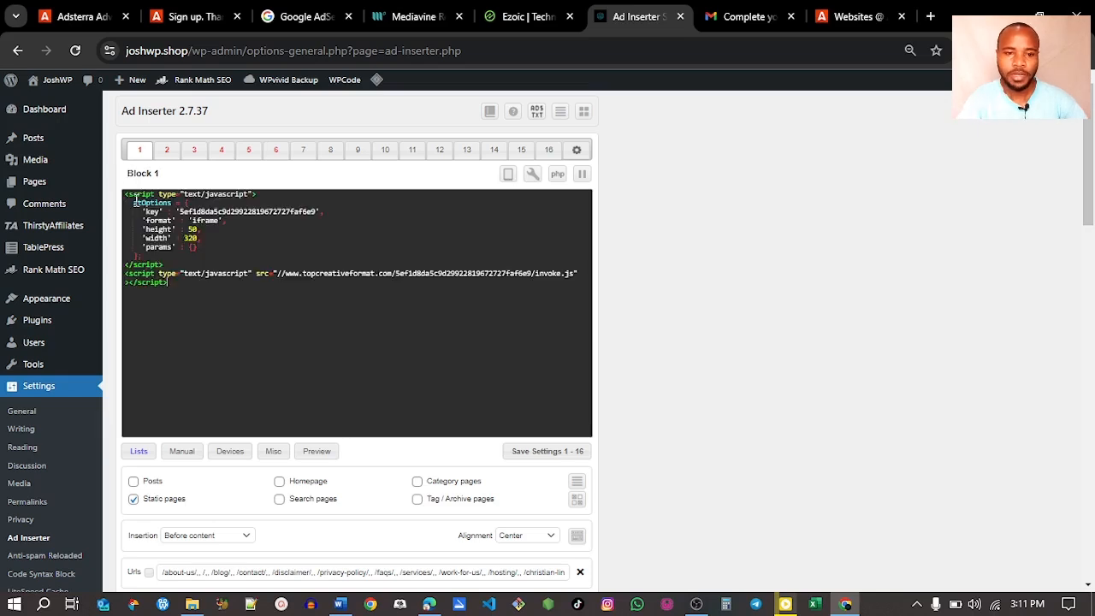
Set Block 1 to show on posts instead of static pages, with Center alignment and insertion Before content.
left_click(134, 453)
left_click(134, 484)
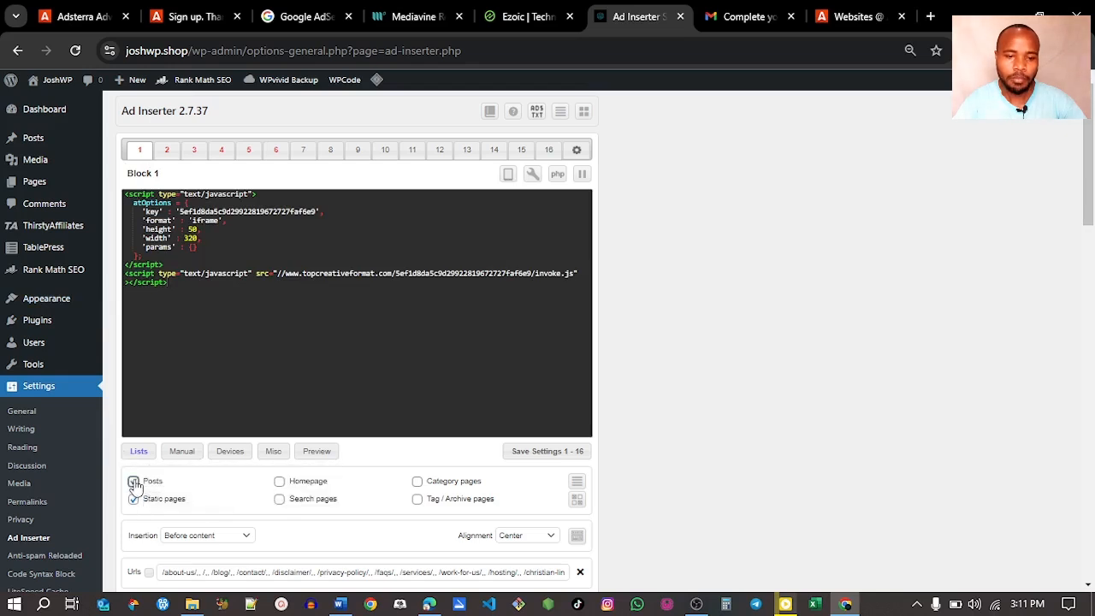
left_click(133, 500)
left_click(519, 536)
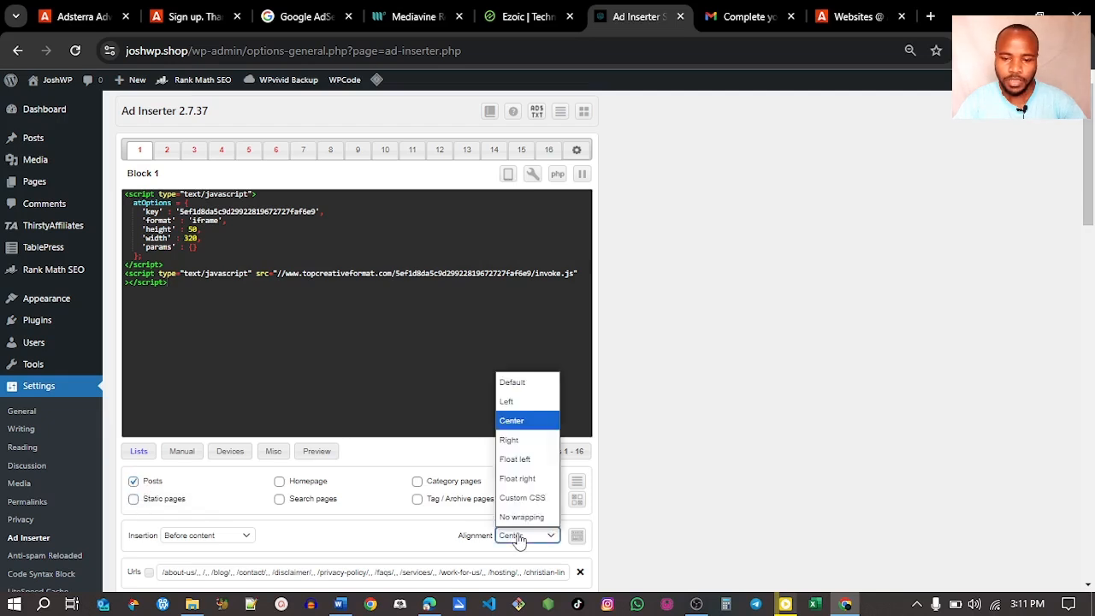
left_click(520, 419)
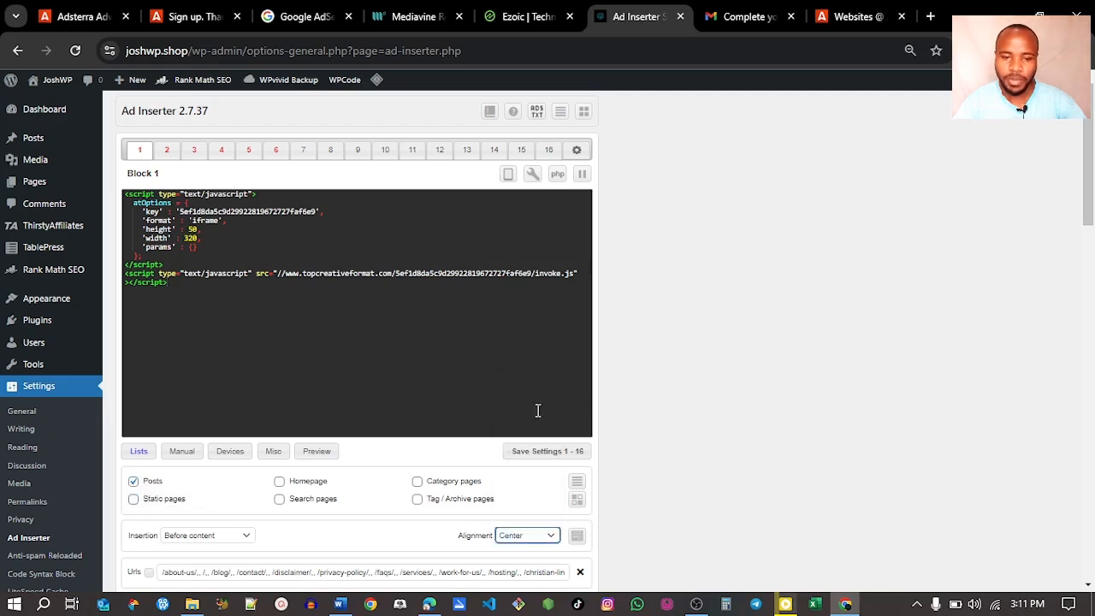
scroll(401, 400, "down", 1)
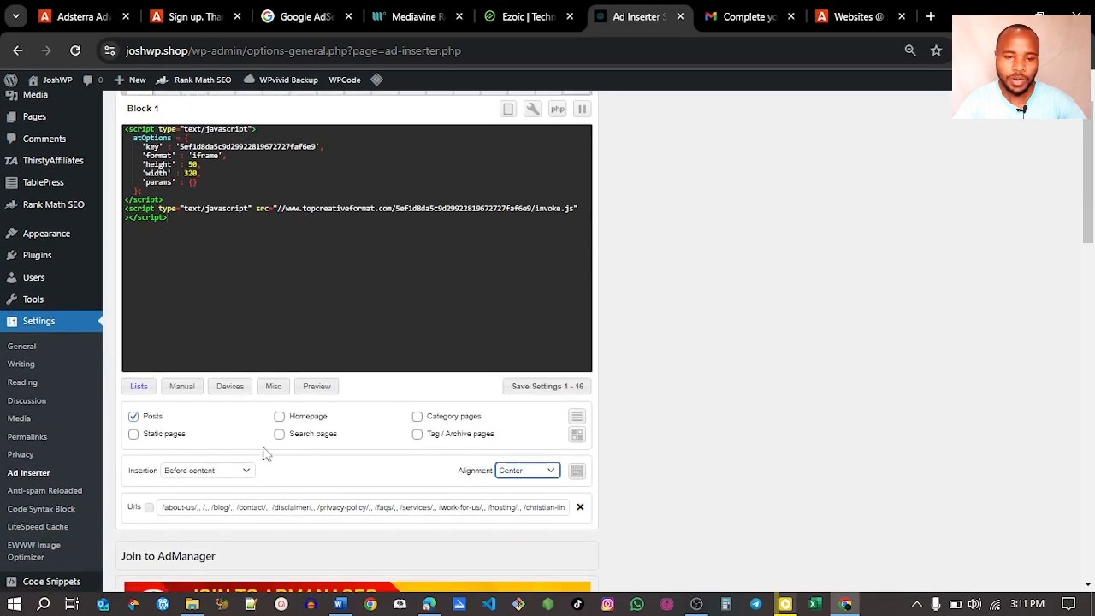
left_click(226, 472)
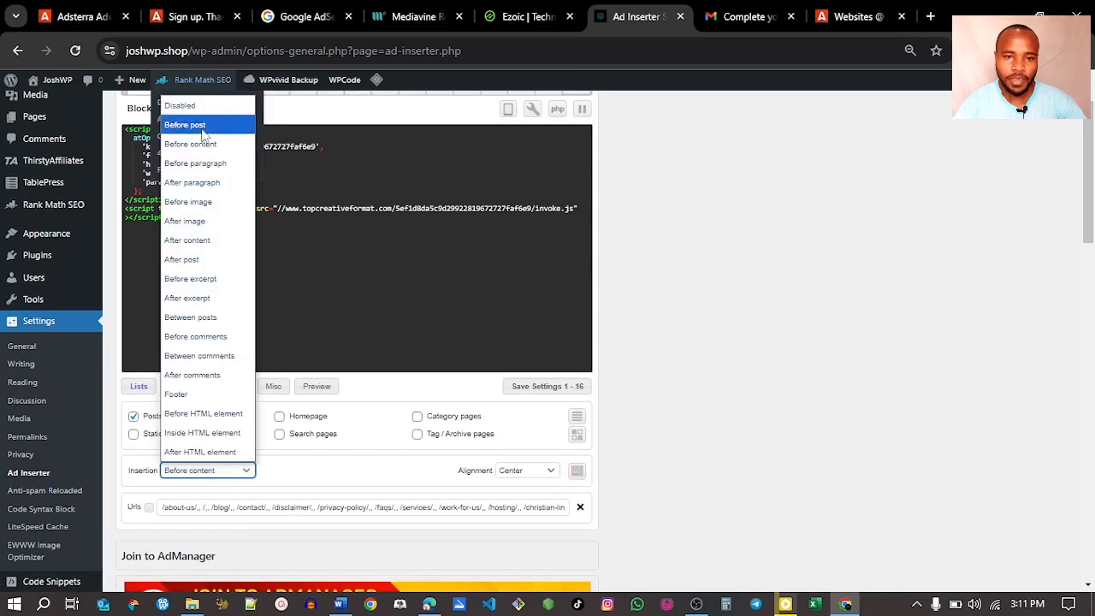
left_click(202, 147)
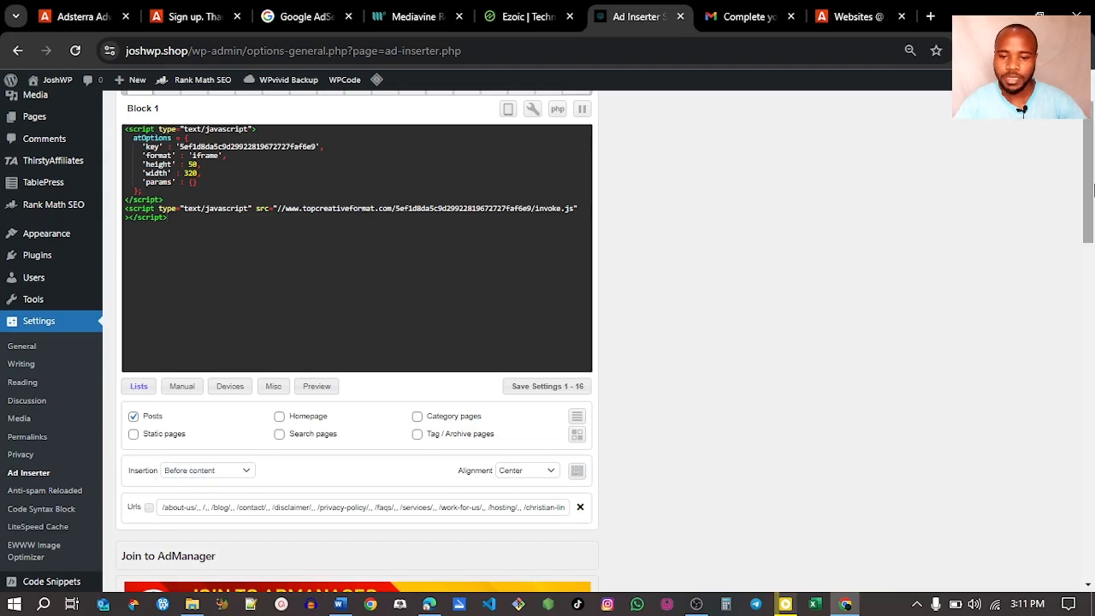
Copy the Banner 300x250 ad code of joshwp.shop from Adsterra and paste it into Ad Inserter's Block 2.
left_click_drag(1093, 188, 1092, 140)
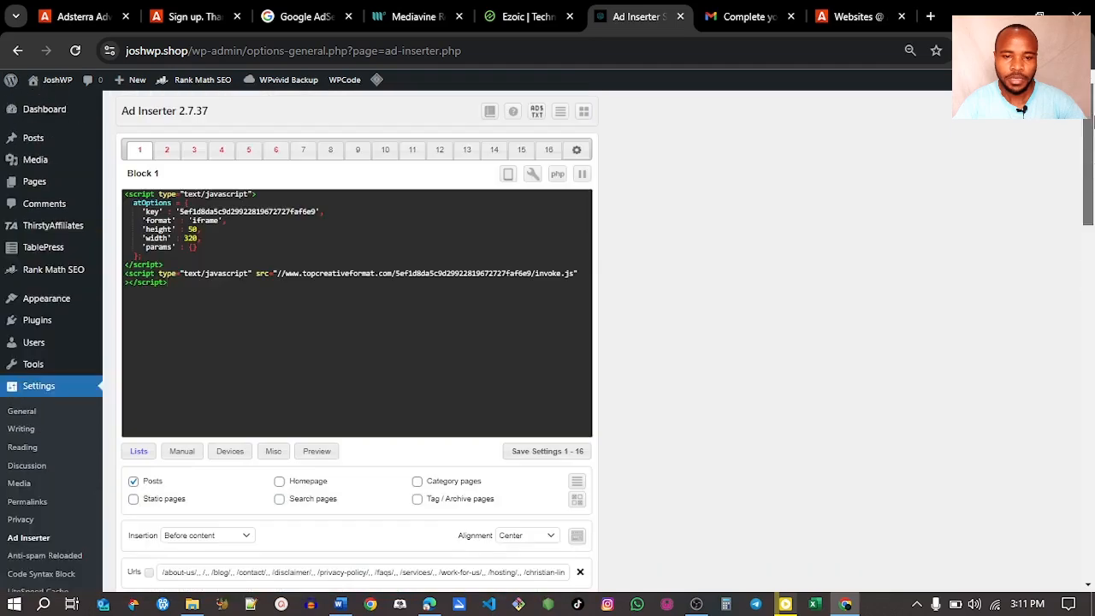
left_click(168, 150)
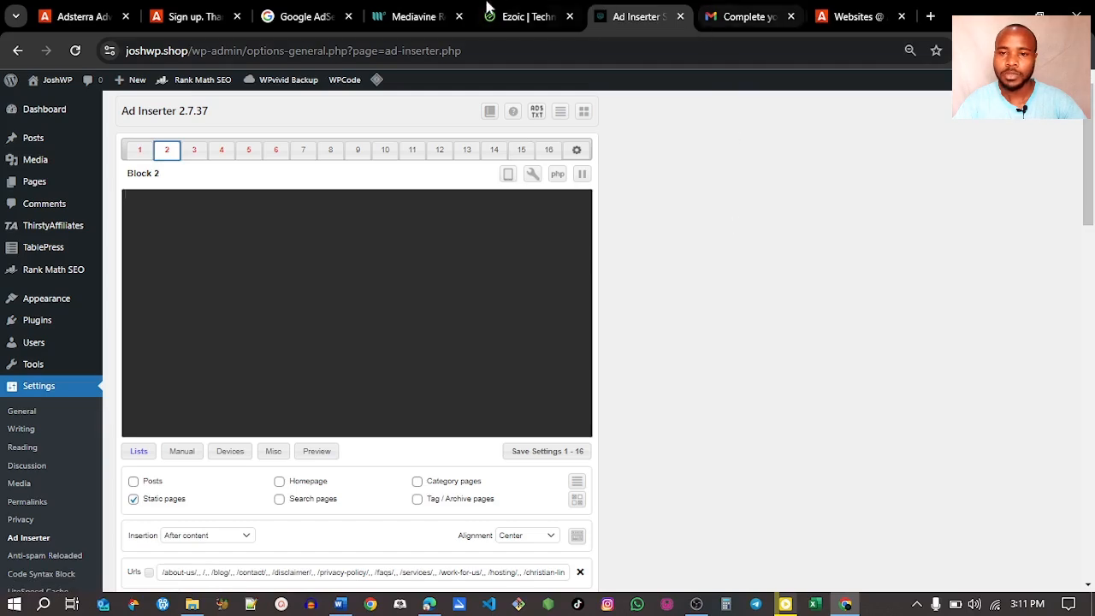
left_click(856, 16)
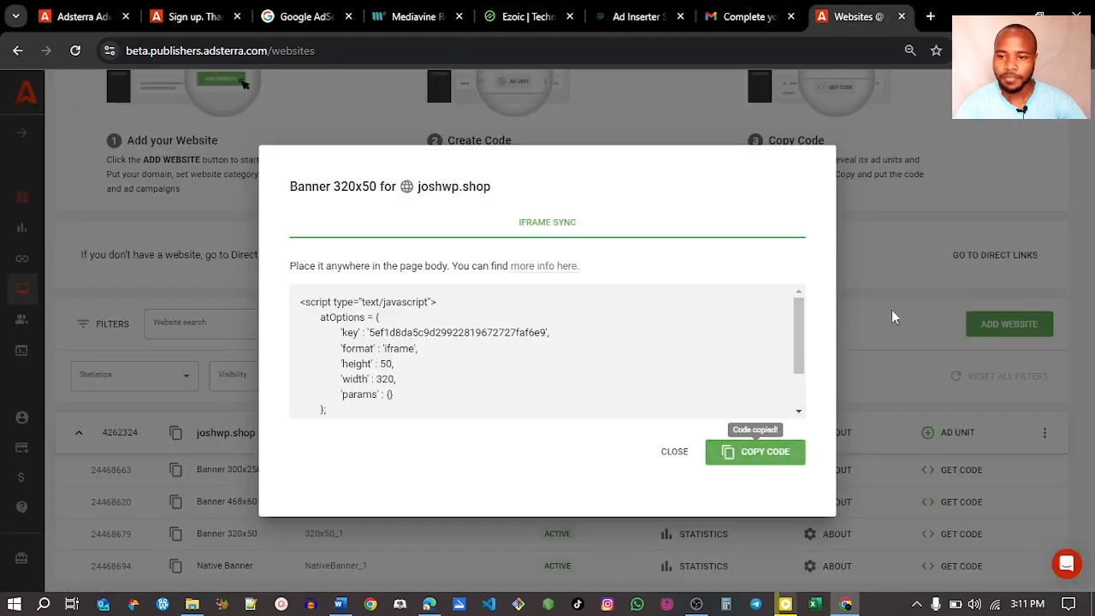
left_click(913, 328)
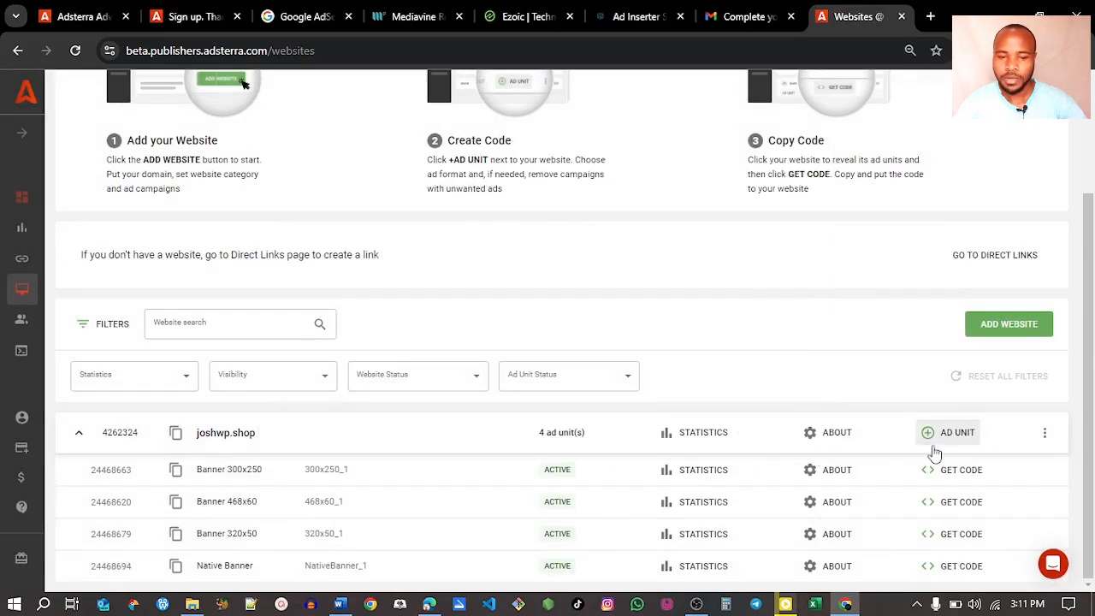
left_click(968, 474)
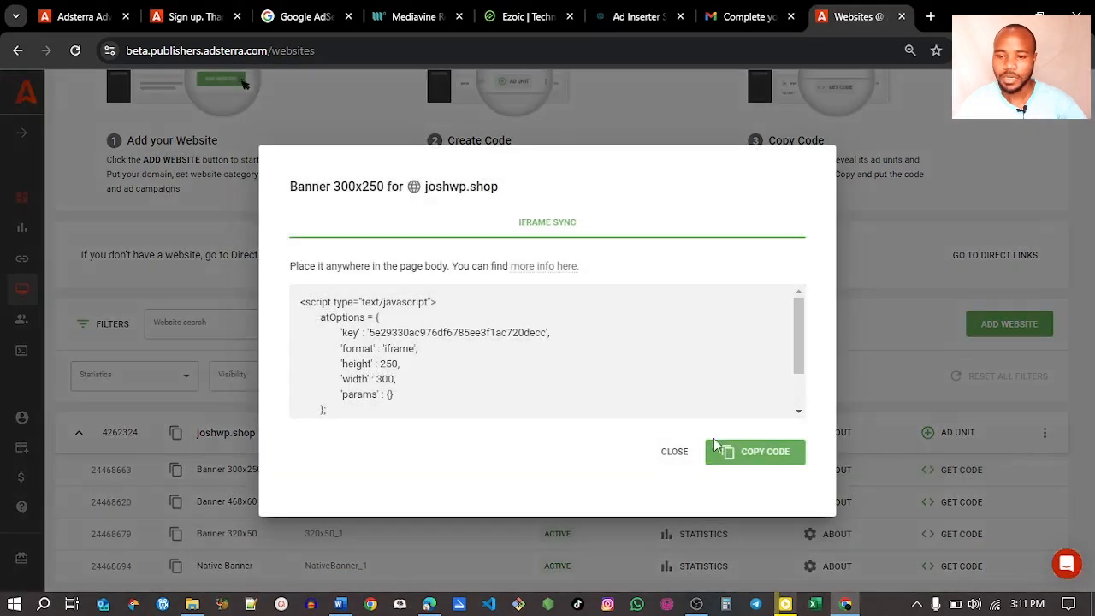
left_click(748, 462)
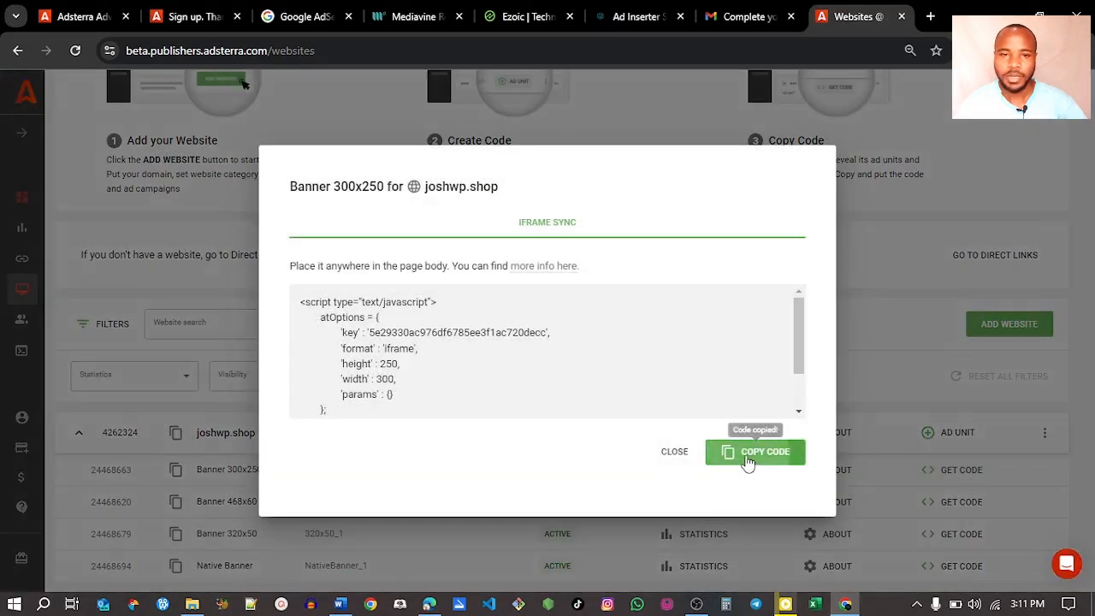
left_click(620, 11)
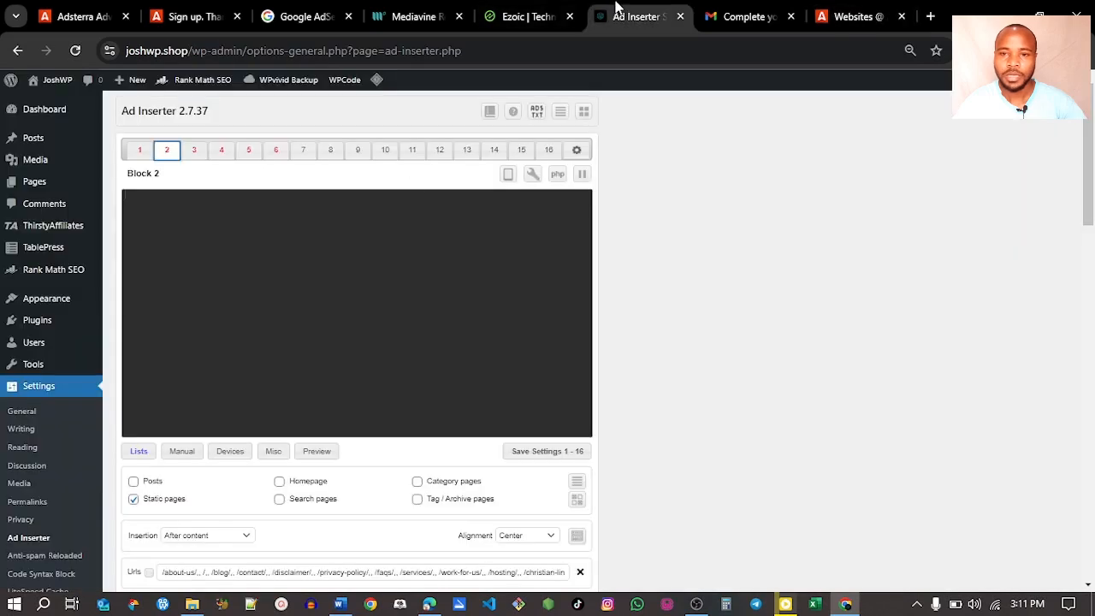
left_click(218, 256)
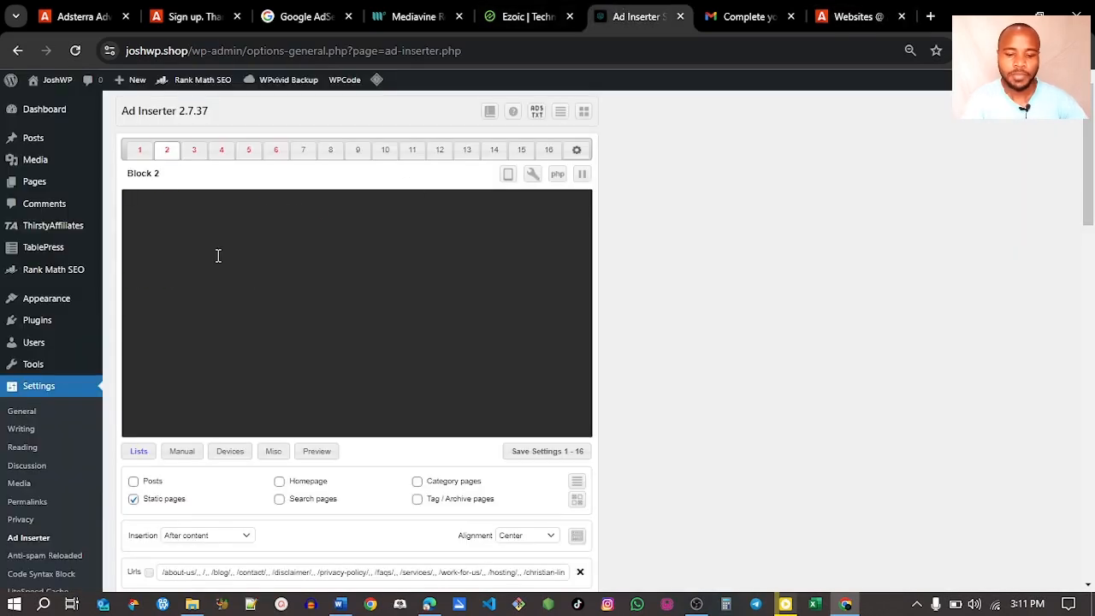
key("ctrl+v")
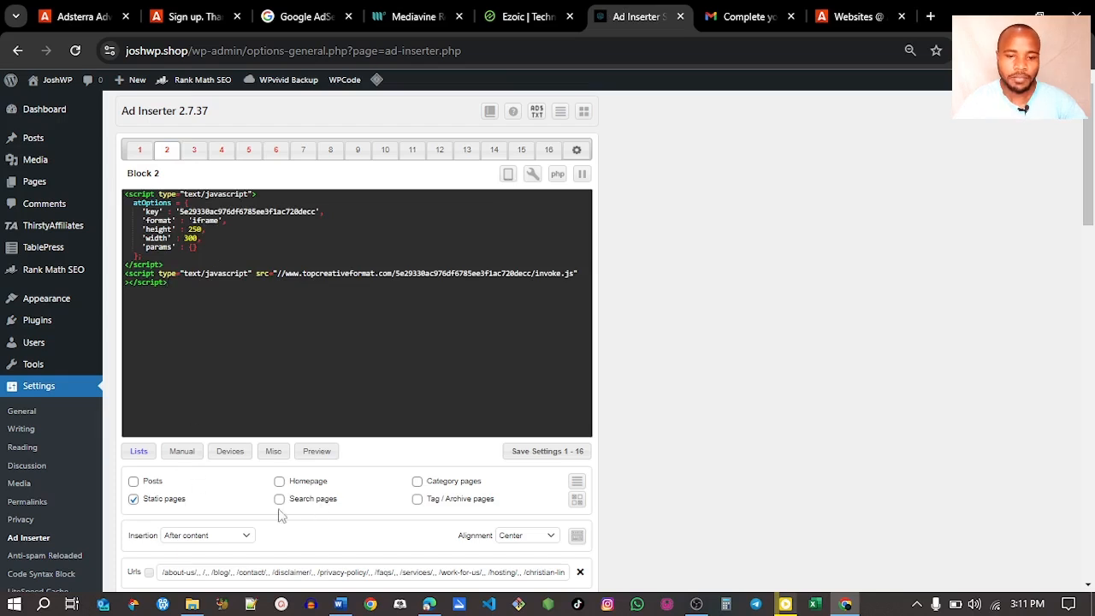
Set Block 2 to show on posts instead of static pages, with Center alignment and insertion After paragraph 3.
left_click(134, 483)
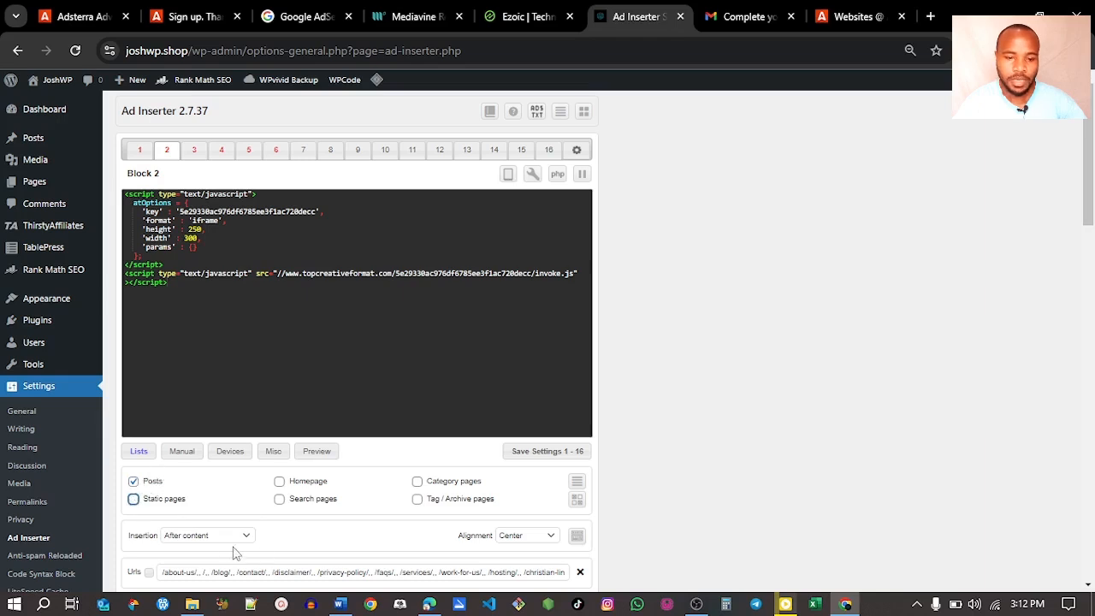
left_click(528, 536)
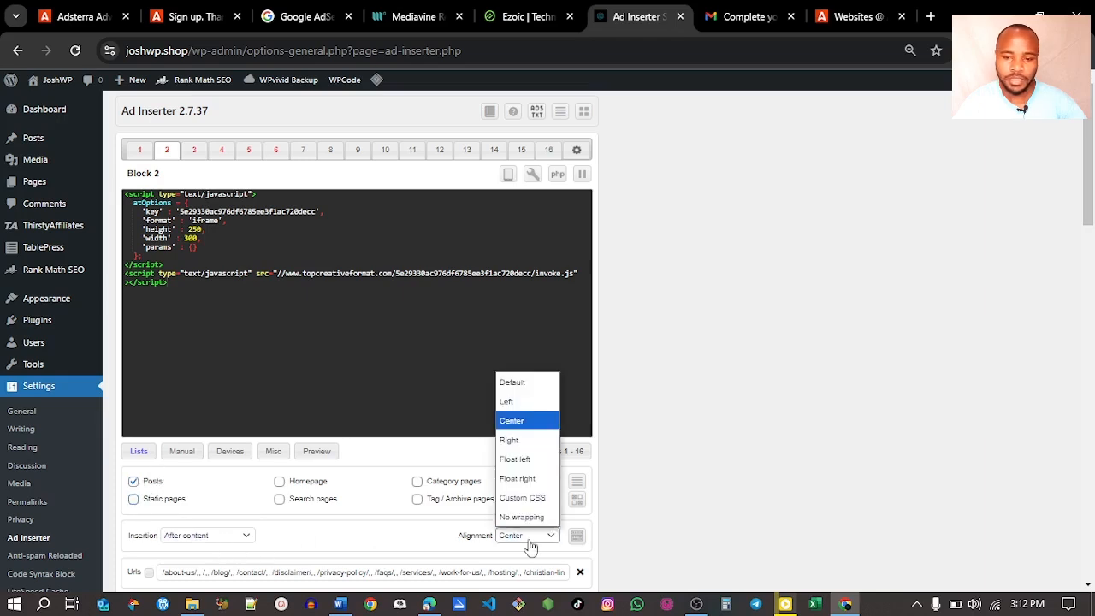
left_click(530, 421)
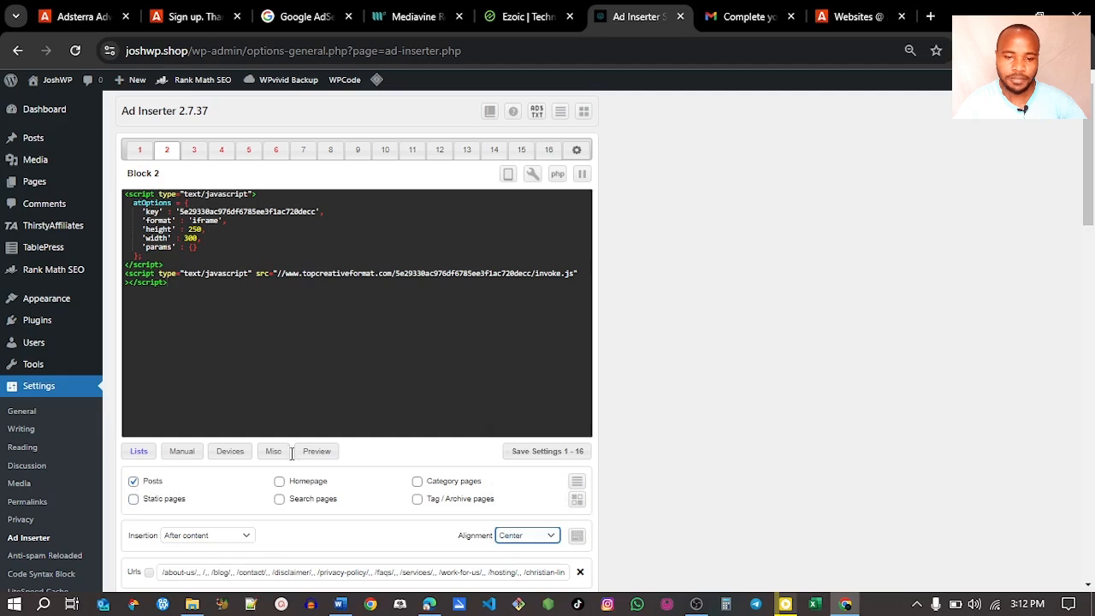
left_click(178, 540)
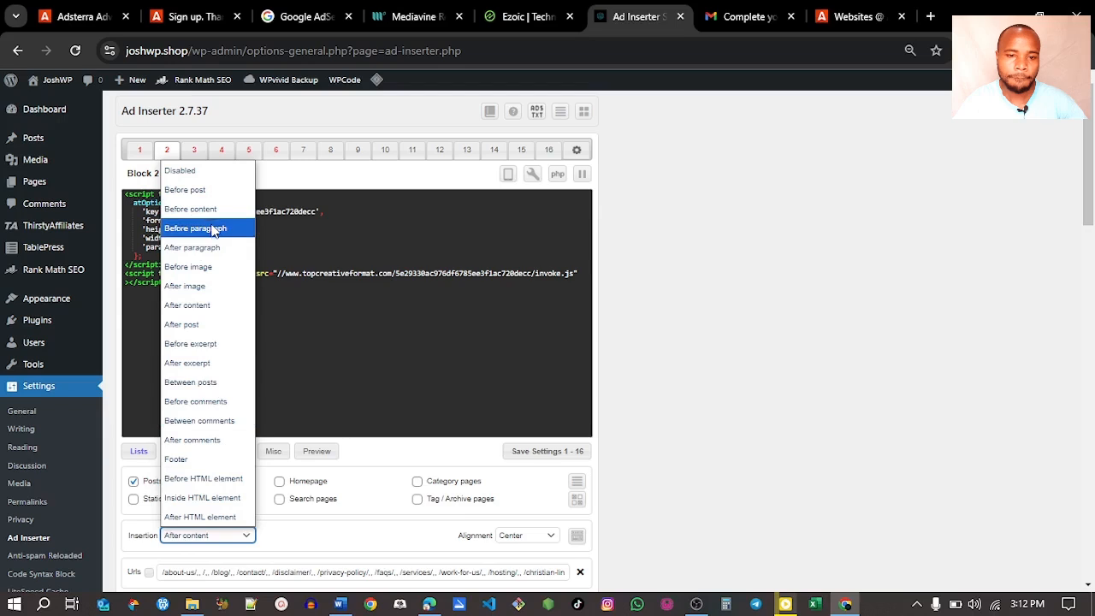
left_click(202, 248)
left_click(278, 536)
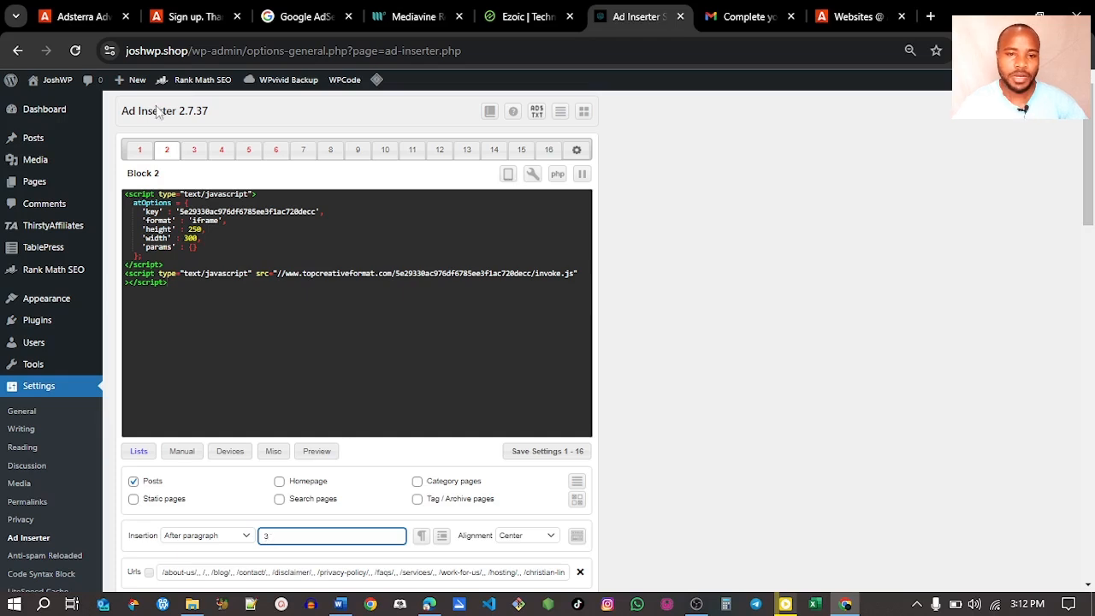
Copy the Banner 468x60 ad code of joshwp.shop from Adsterra and paste it into Ad Inserter's Block 3.
left_click(195, 150)
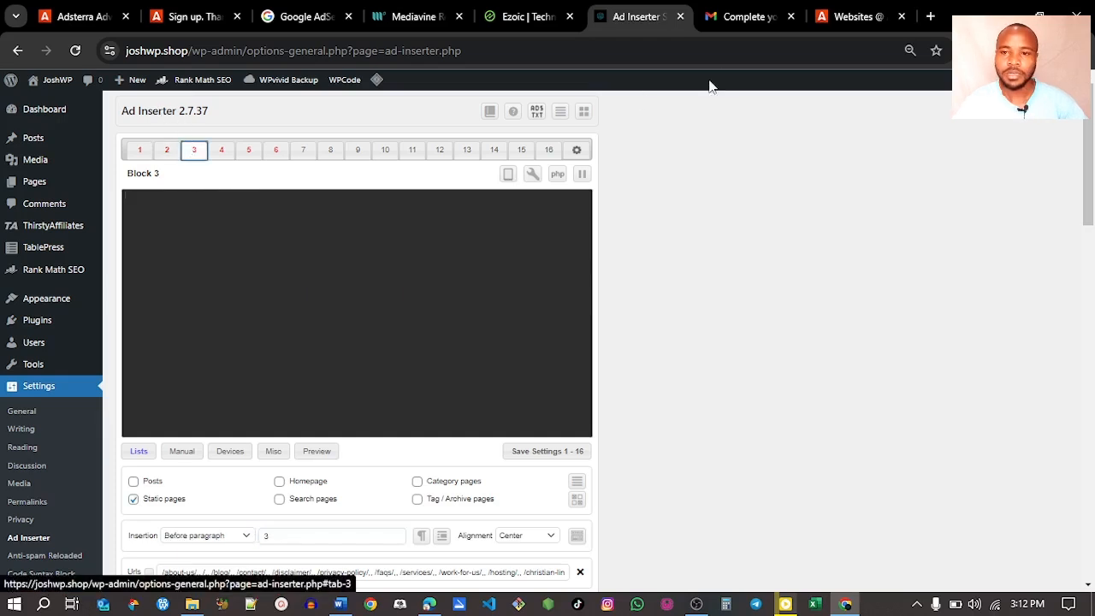
left_click(847, 17)
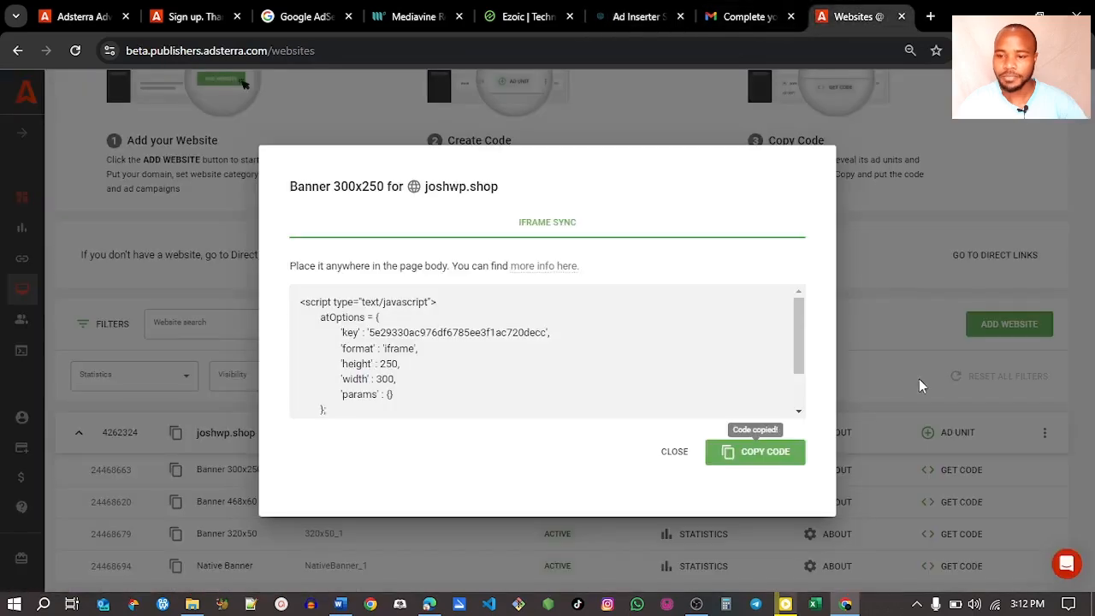
left_click(919, 382)
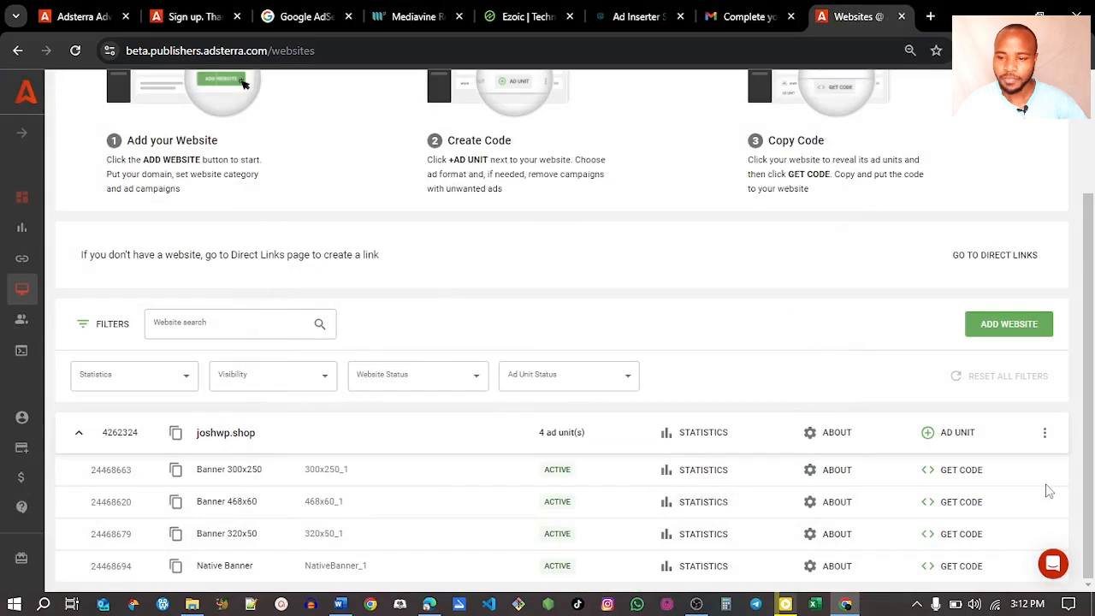
left_click(961, 511)
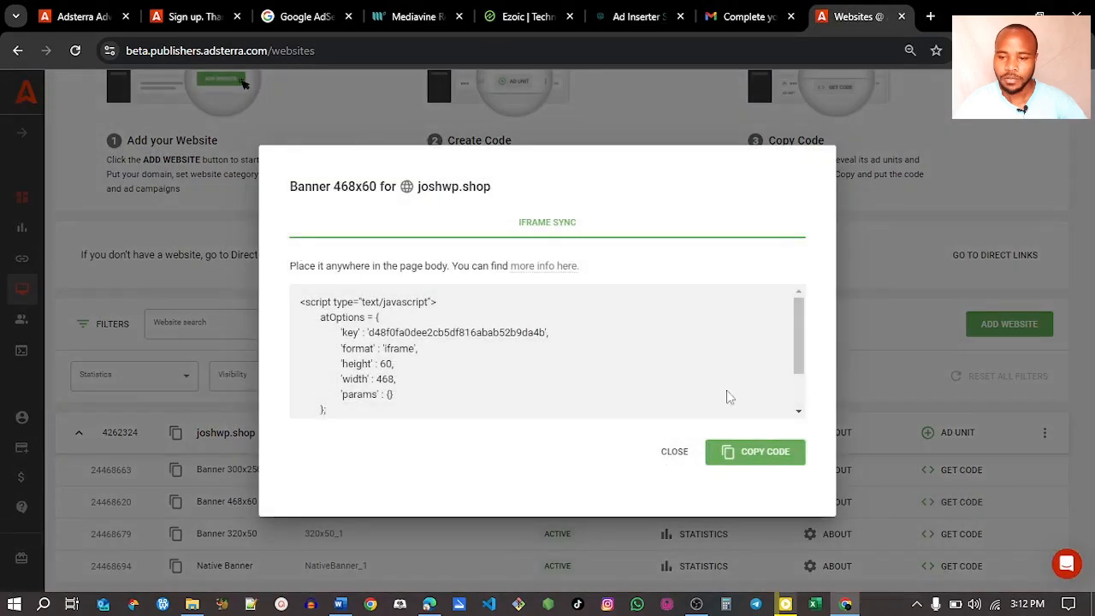
left_click(751, 453)
left_click(636, 16)
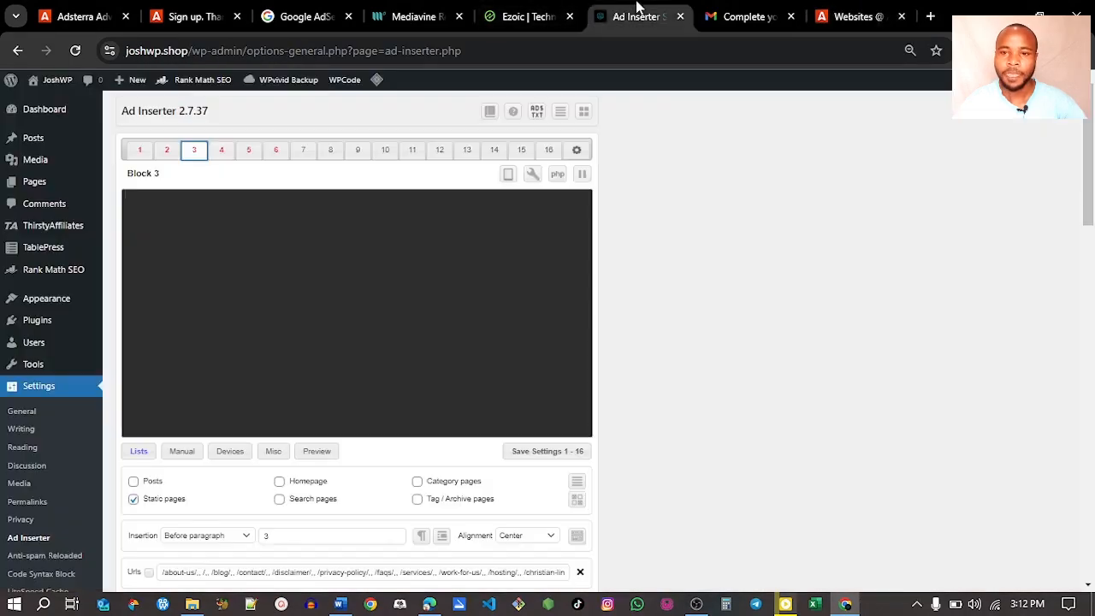
left_click(159, 208)
key("ctrl+v")
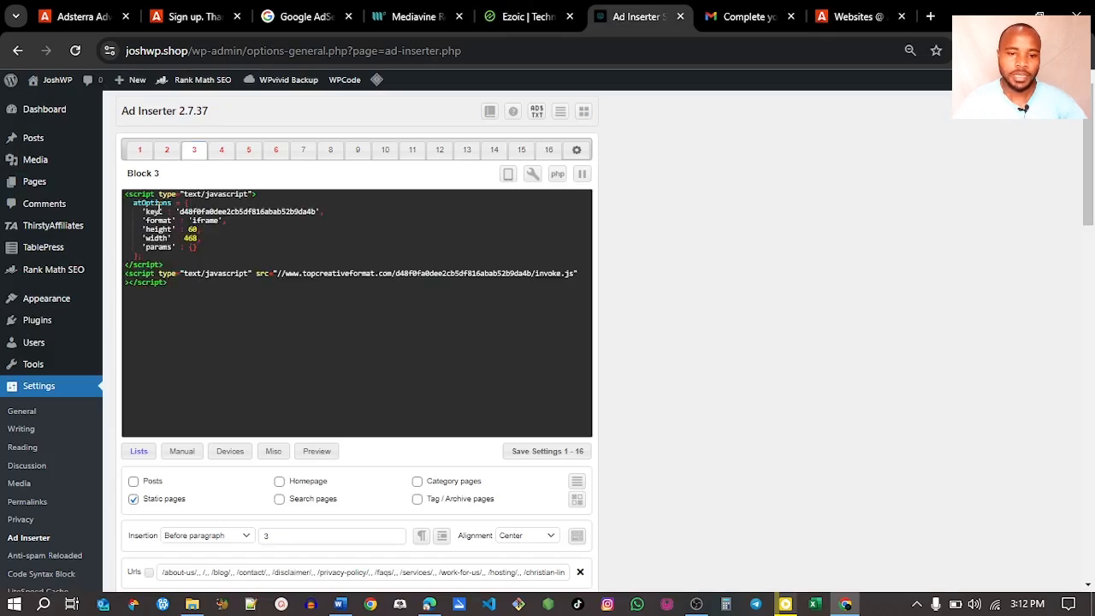
Set Block 3 to show on posts instead of static pages, with Center alignment and insertion After paragraph 6.
left_click(133, 481)
left_click(133, 499)
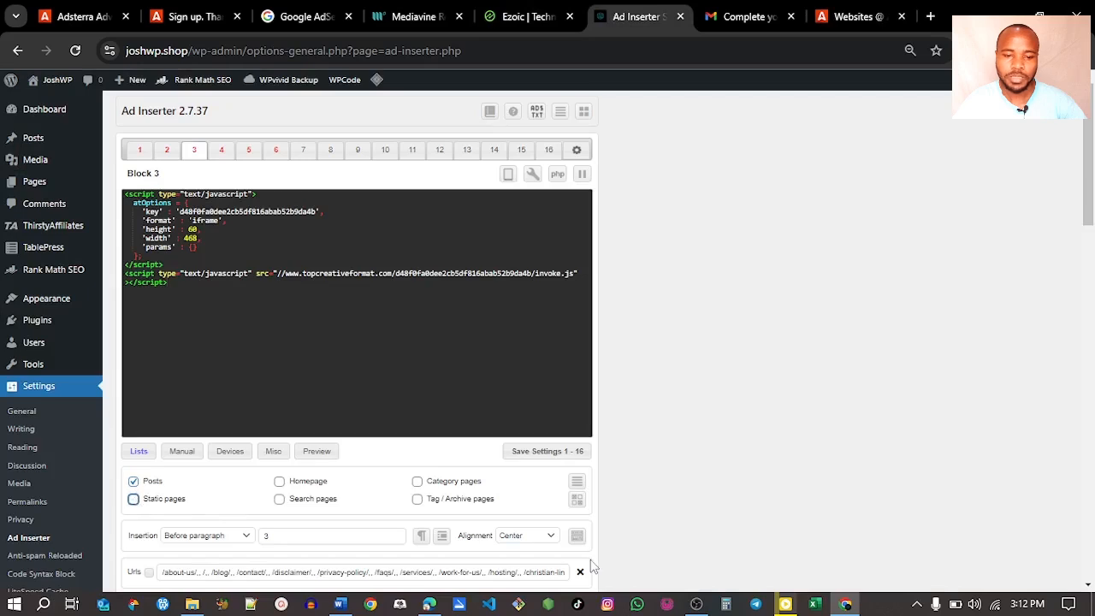
left_click(522, 537)
left_click(520, 420)
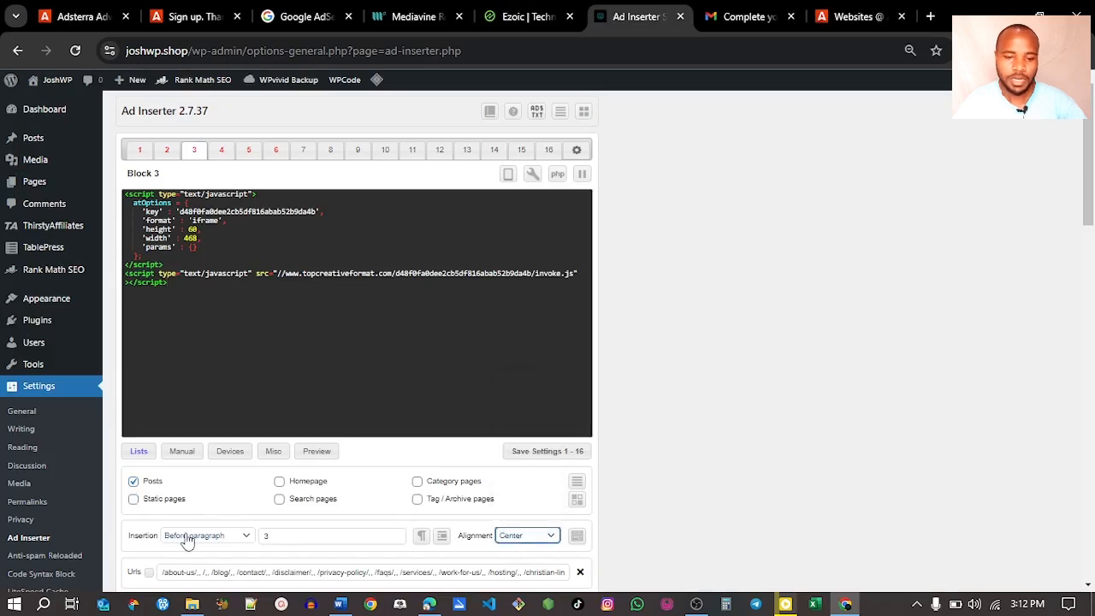
left_click(187, 537)
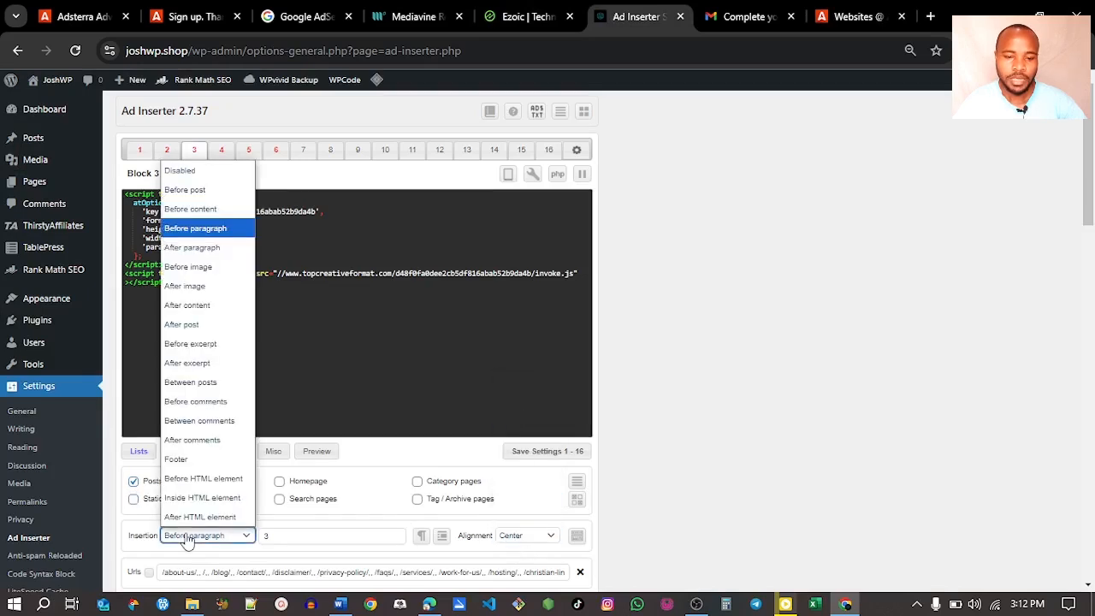
left_click(200, 253)
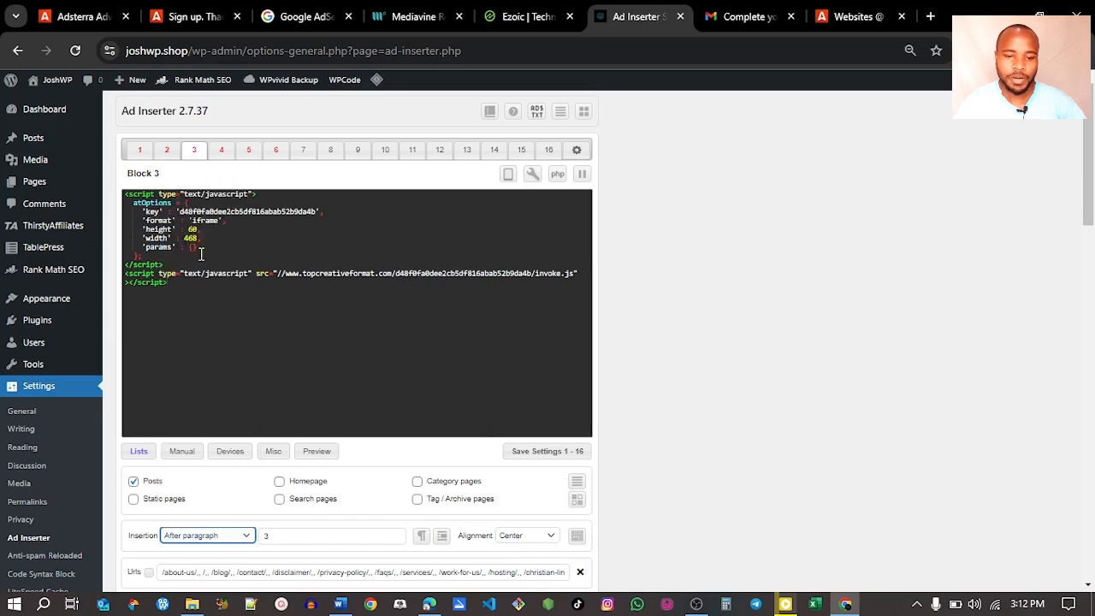
left_click(286, 535)
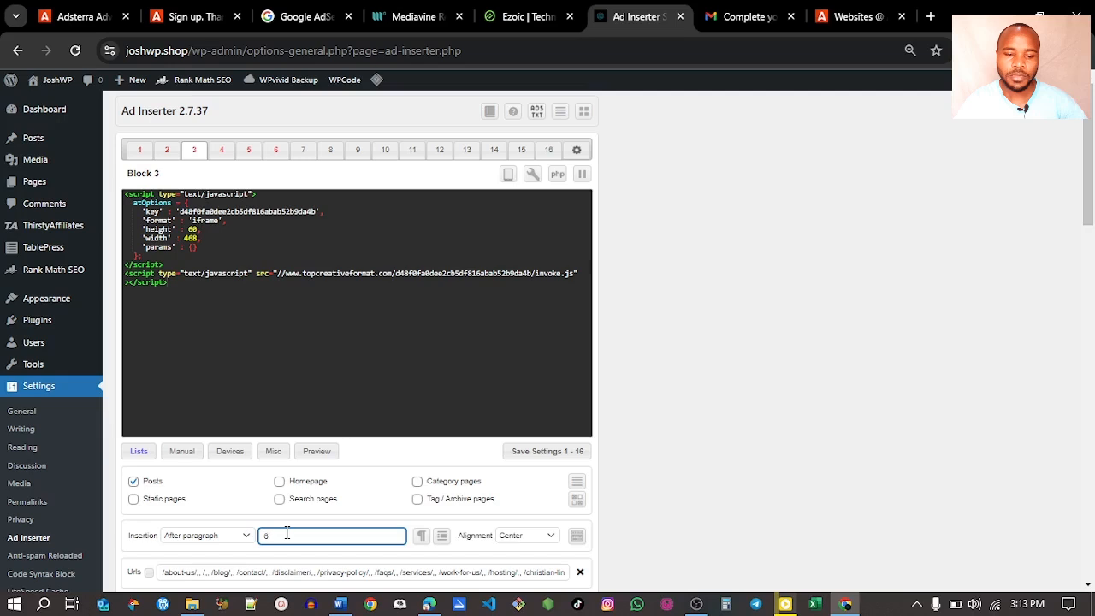
Copy the 320x50 banner code from Block 1 and paste it into the empty Block 4.
left_click(220, 151)
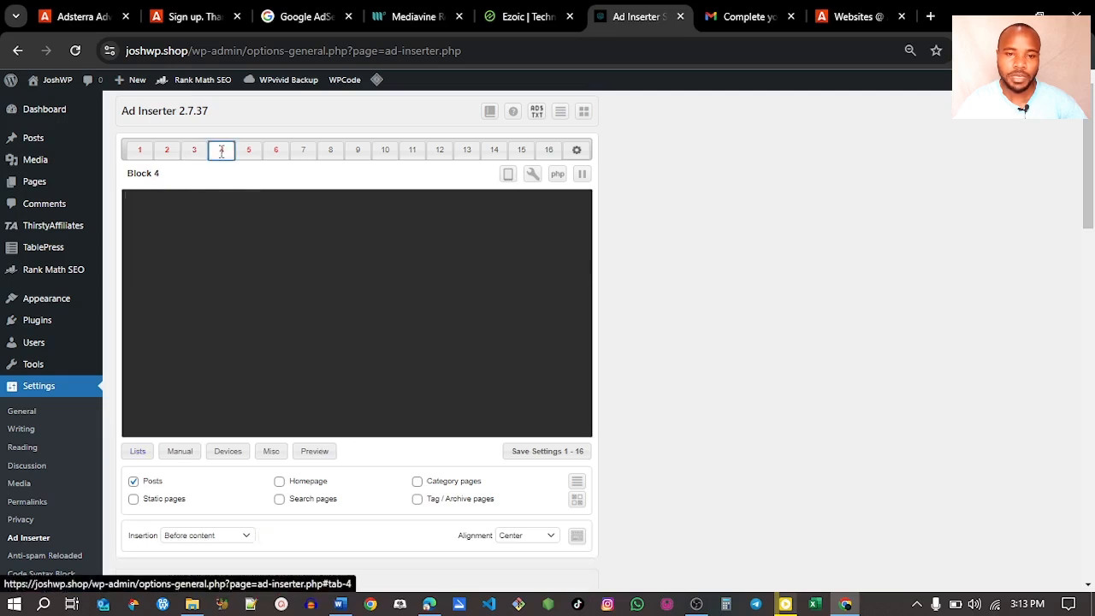
left_click(141, 151)
left_click_drag(178, 287, 118, 190)
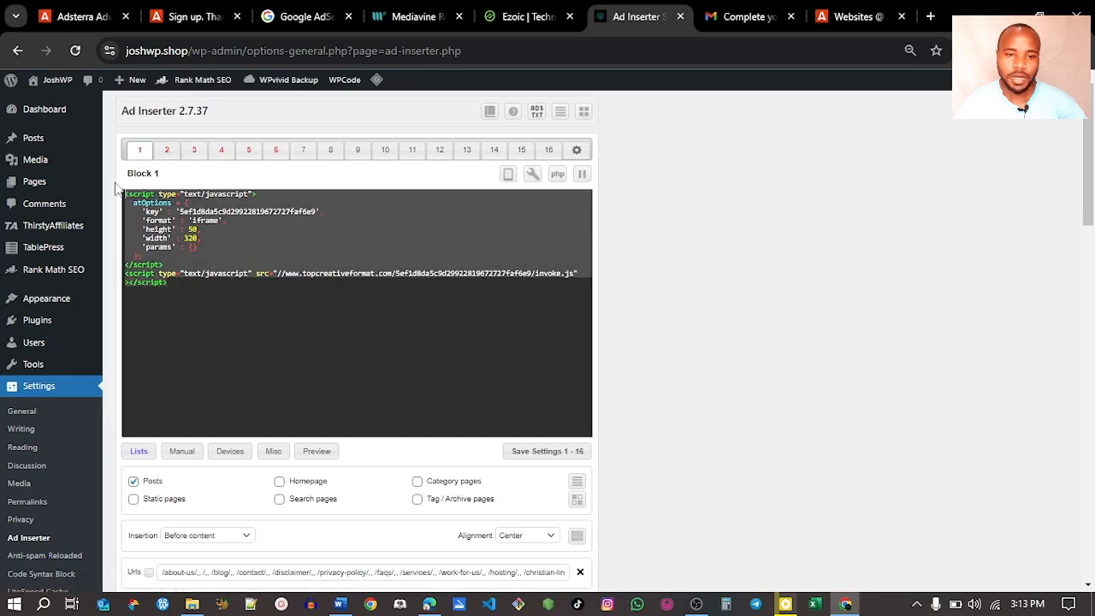
left_click(222, 152)
key("ctrl+v")
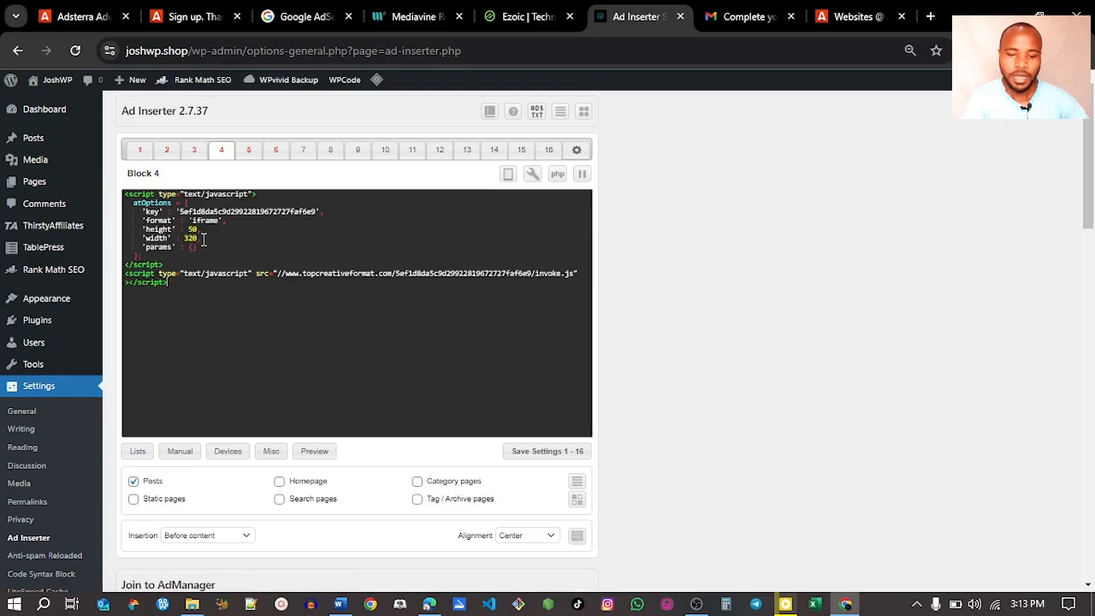
Set Block 4's insertion to After paragraph 9.
left_click(214, 536)
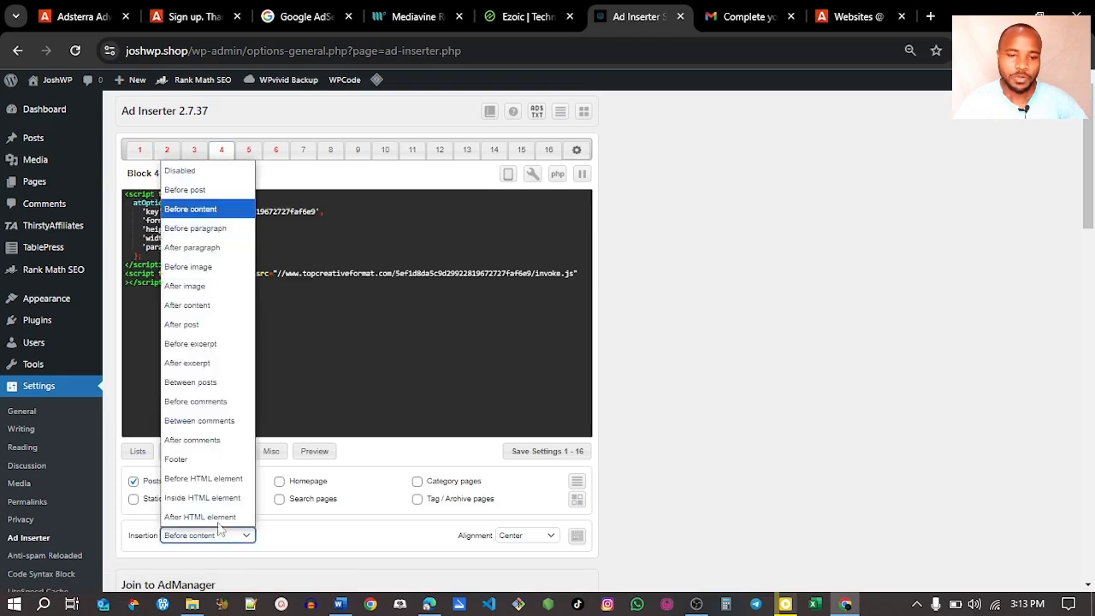
left_click(195, 248)
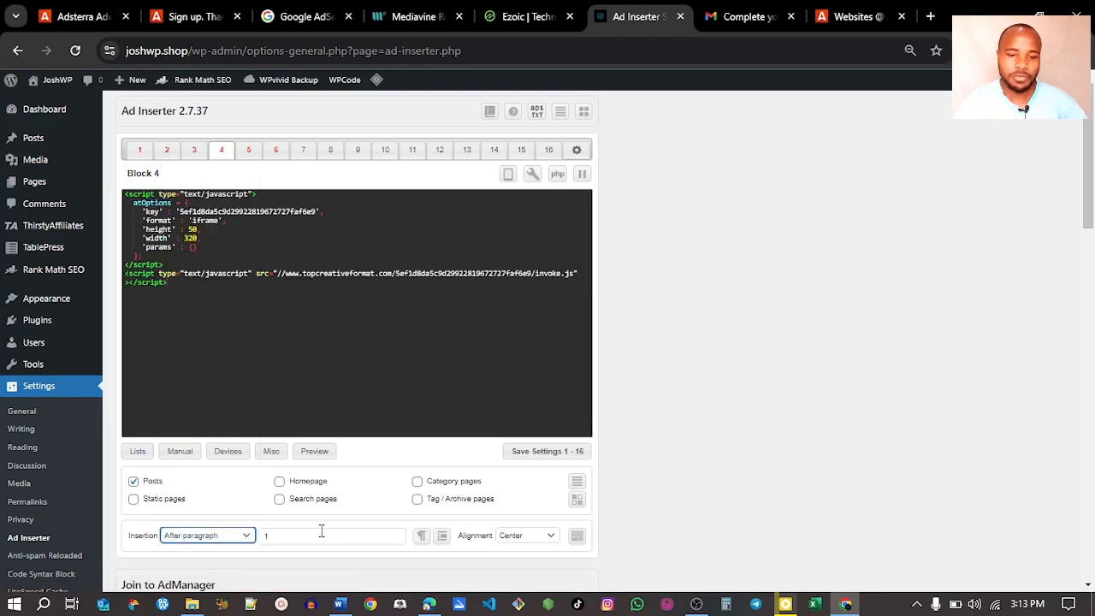
left_click(313, 535)
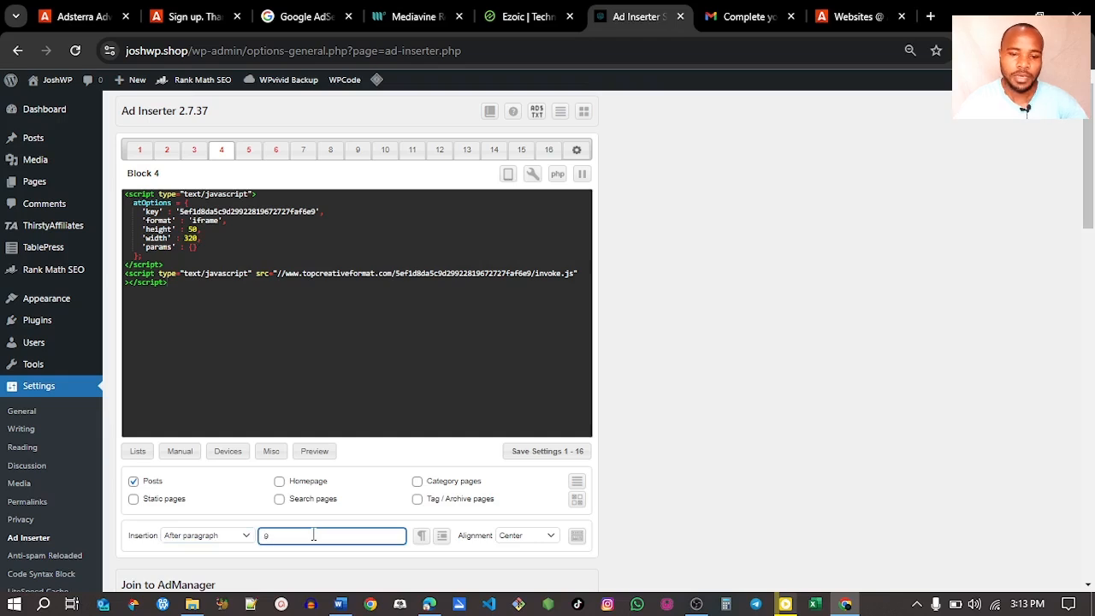
Copy the 300x250 banner code from Block 2 and paste it into the empty Block 5.
left_click(249, 151)
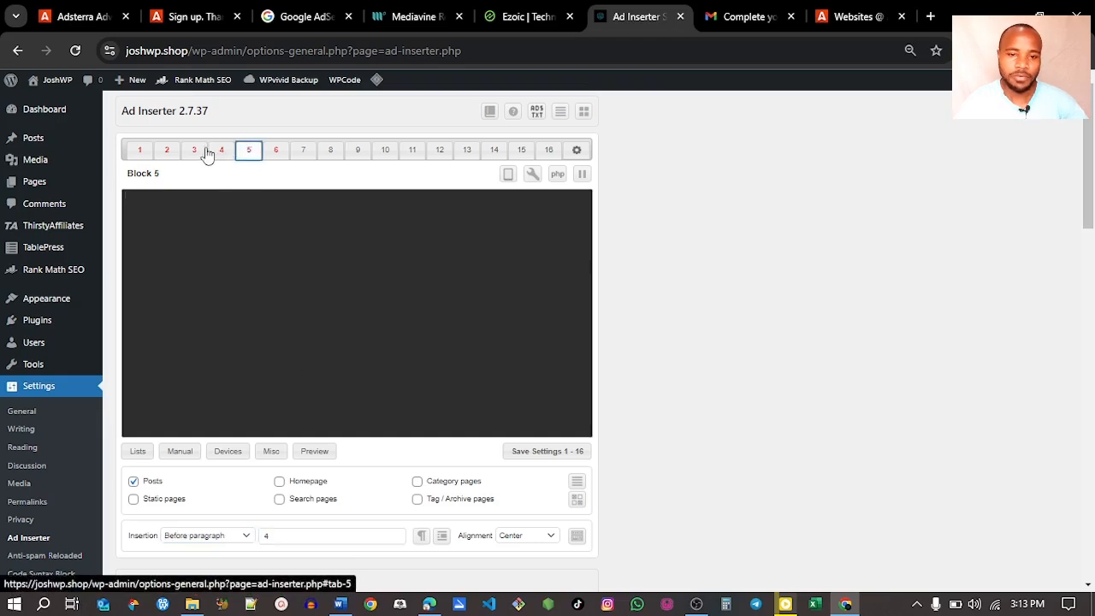
left_click(168, 150)
left_click_drag(178, 291, 122, 199)
key("ctrl+c")
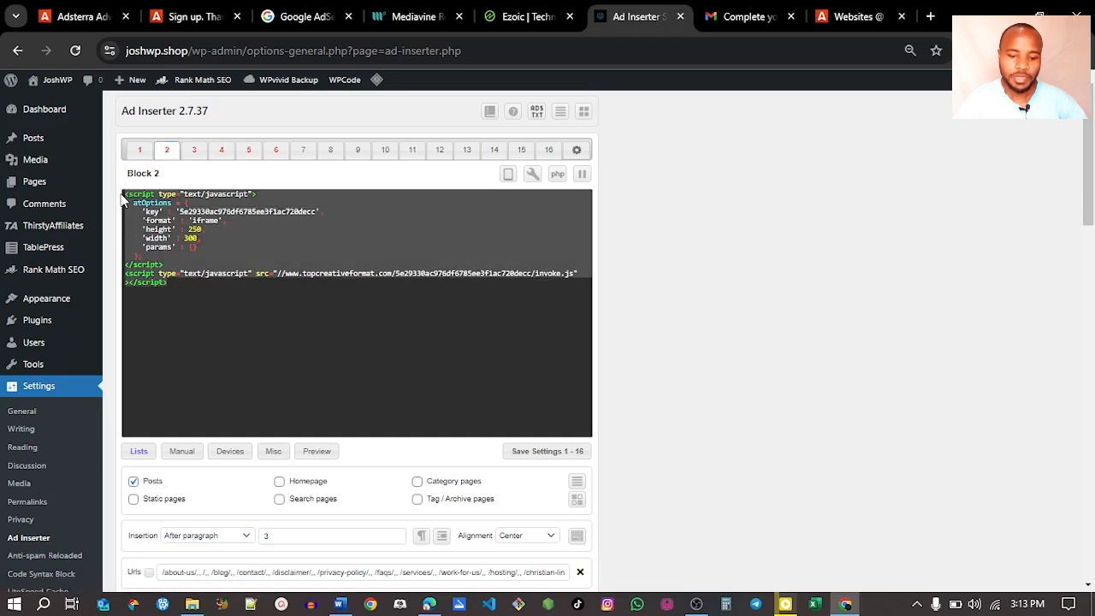
left_click(249, 150)
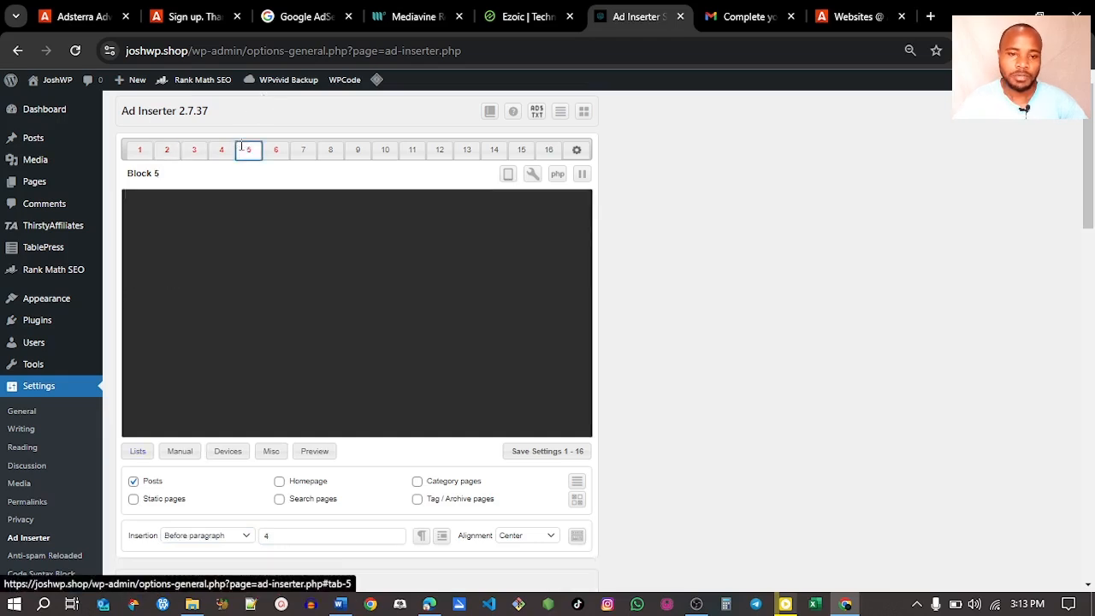
key("ctrl+v")
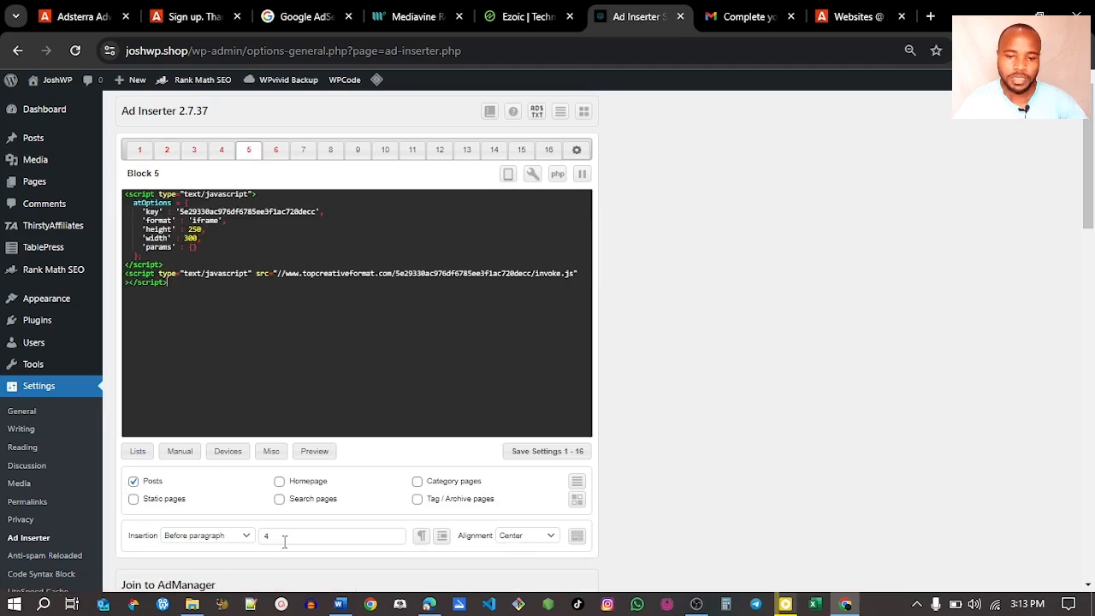
Set Block 5's insertion to After paragraph 12.
left_click(224, 535)
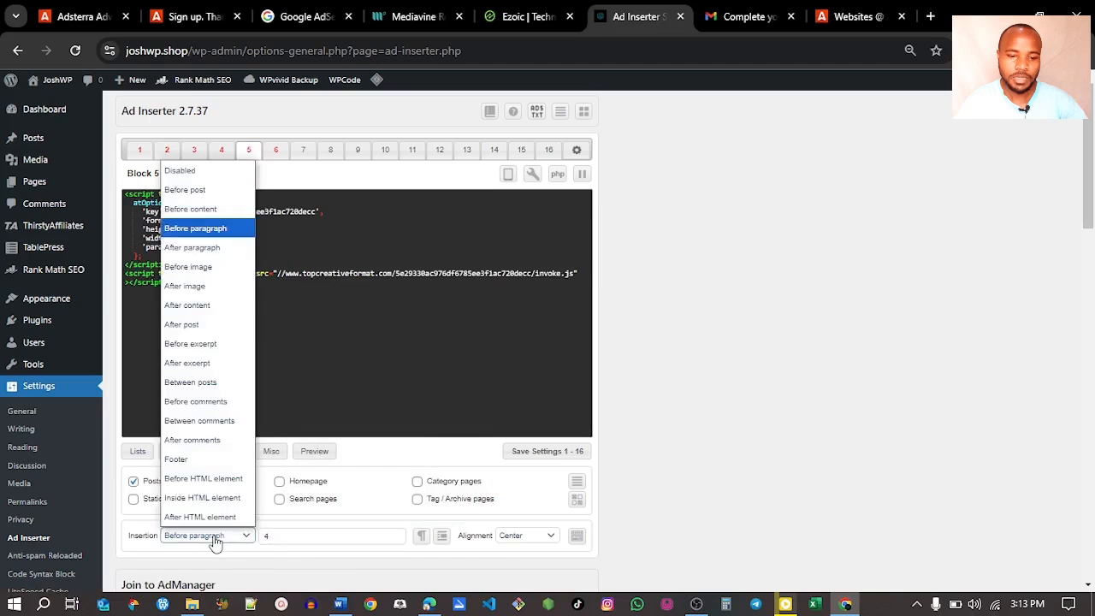
left_click(203, 247)
left_click(274, 534)
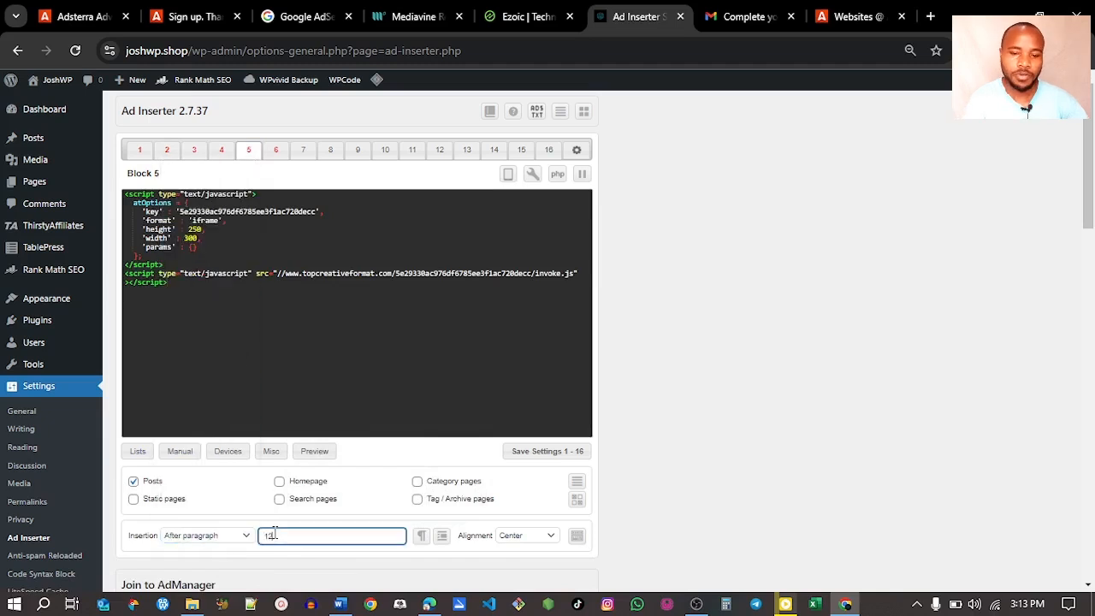
Copy the 468x60 banner code from Block 3 and paste it into the empty Block 6.
left_click(194, 149)
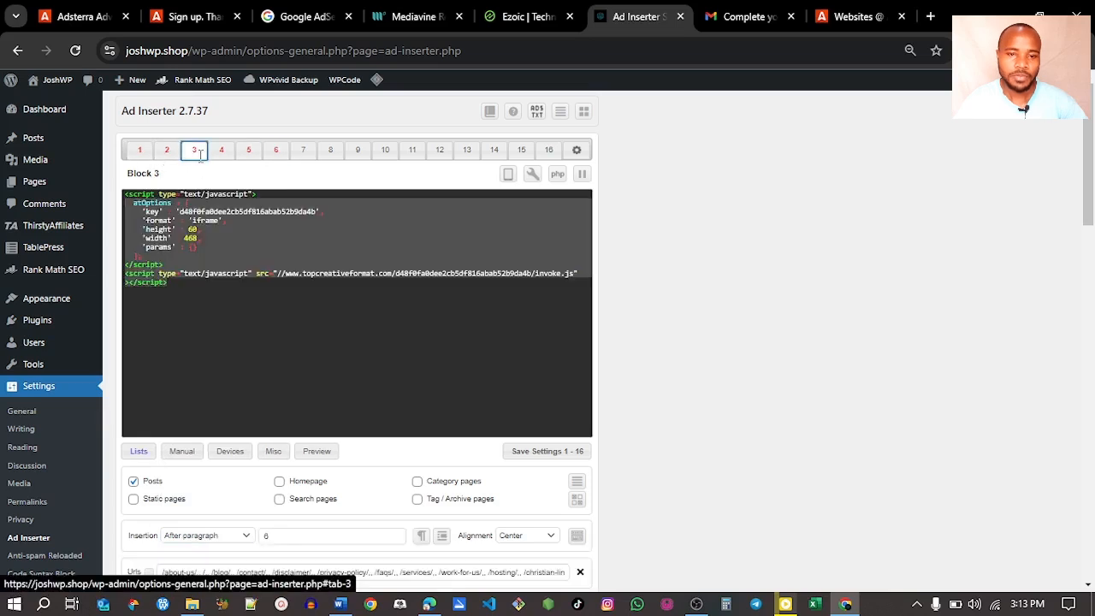
left_click_drag(166, 283, 127, 198)
key("ctrl+c")
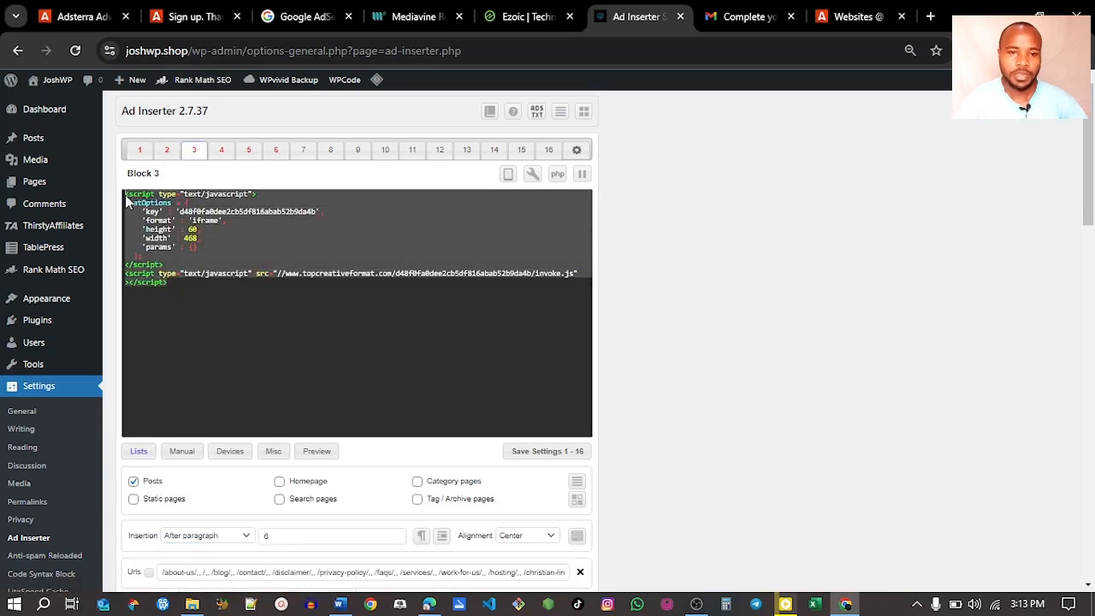
left_click(274, 151)
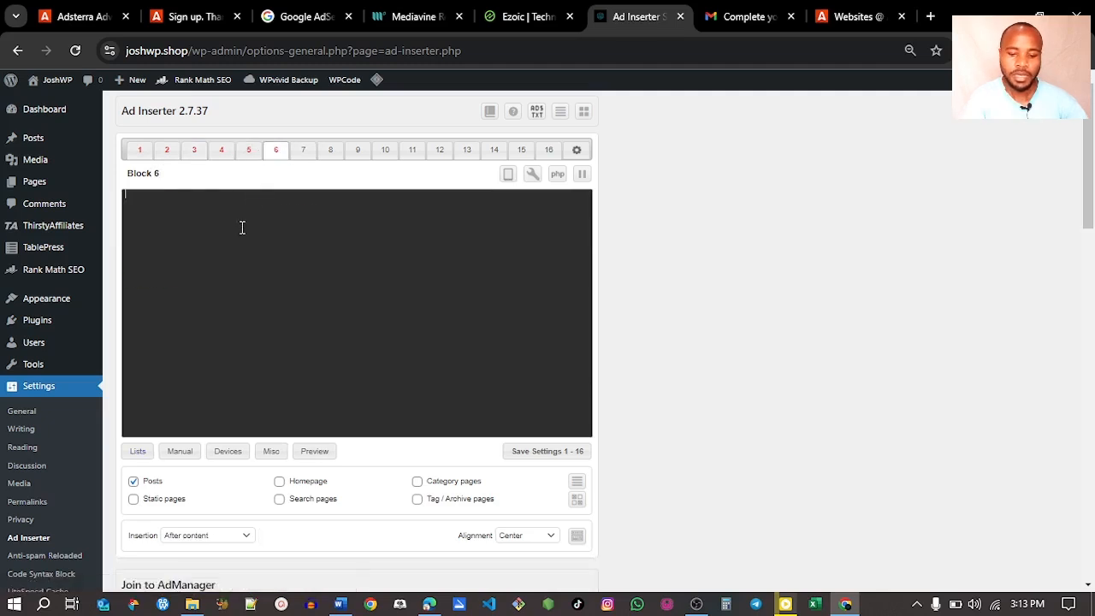
key("ctrl+v")
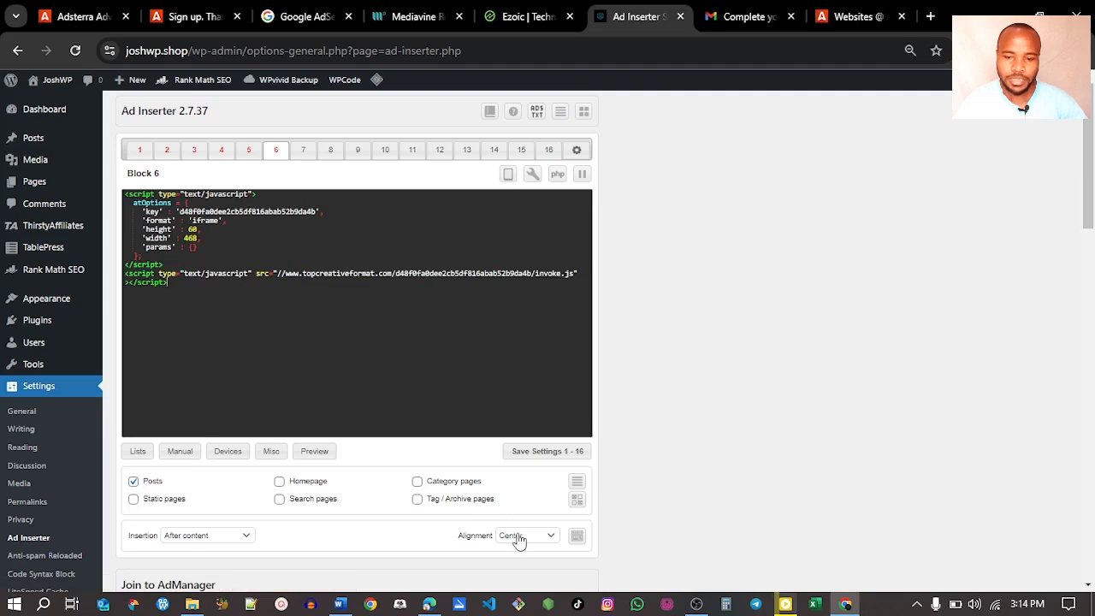
Set Block 6's insertion to After paragraph 15.
left_click(202, 537)
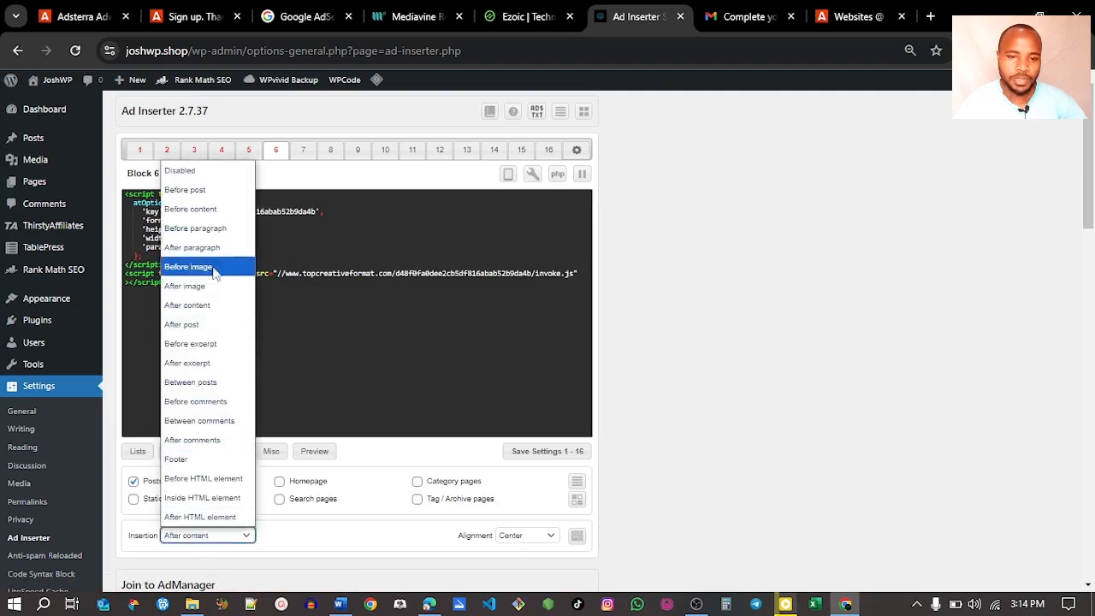
left_click(195, 247)
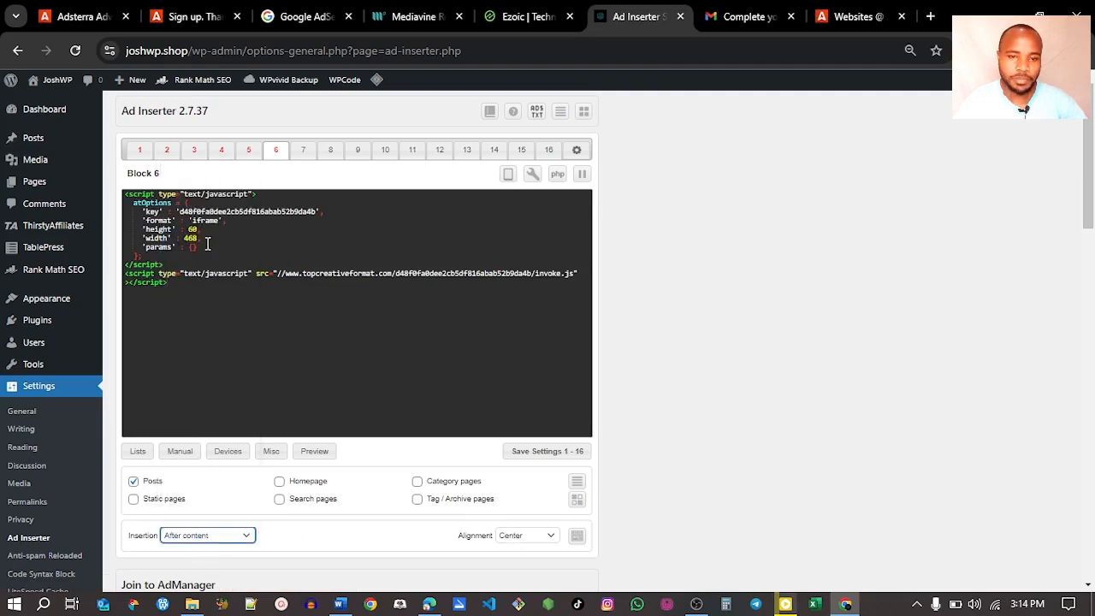
left_click(249, 151)
left_click(274, 150)
left_click(270, 536)
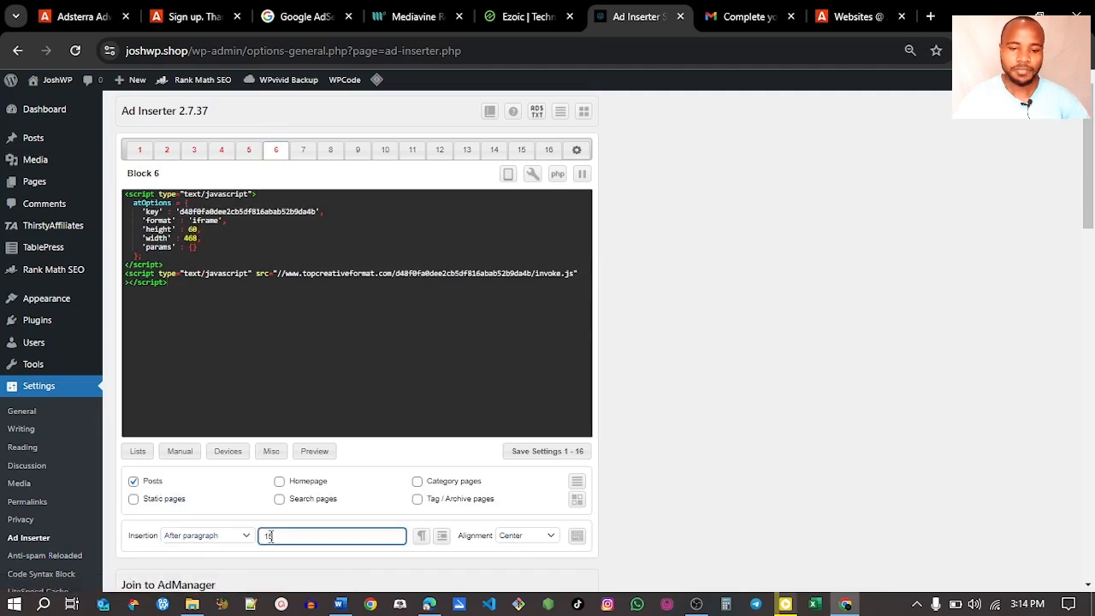
Switch to Adsterra, open the code settings of joshwp.shop's Native Banner and save its widget layout as 2:1.
left_click(303, 151)
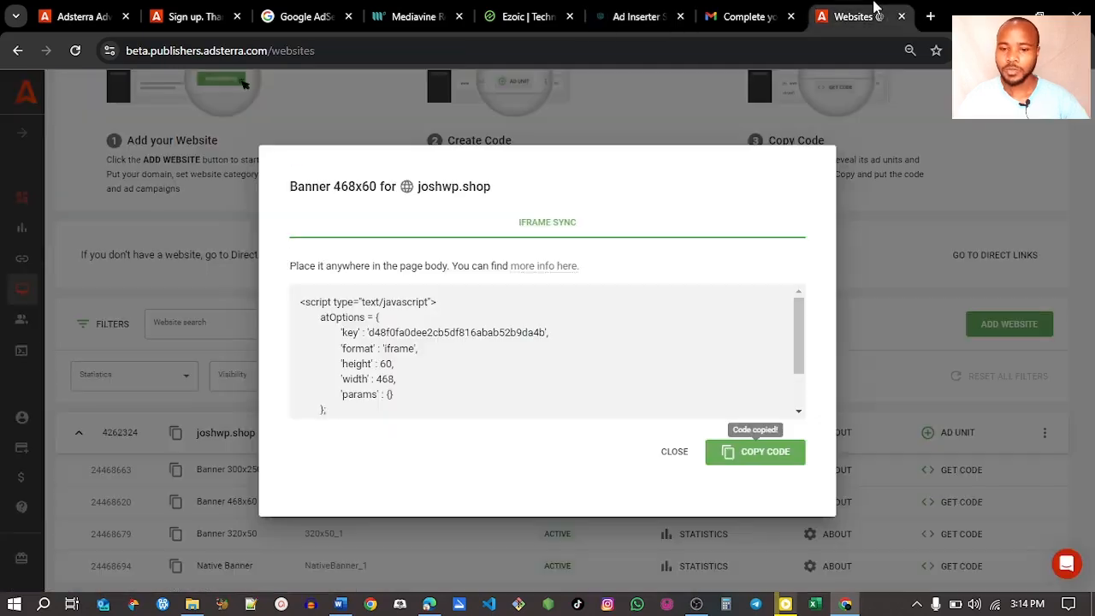
left_click(851, 16)
left_click(960, 304)
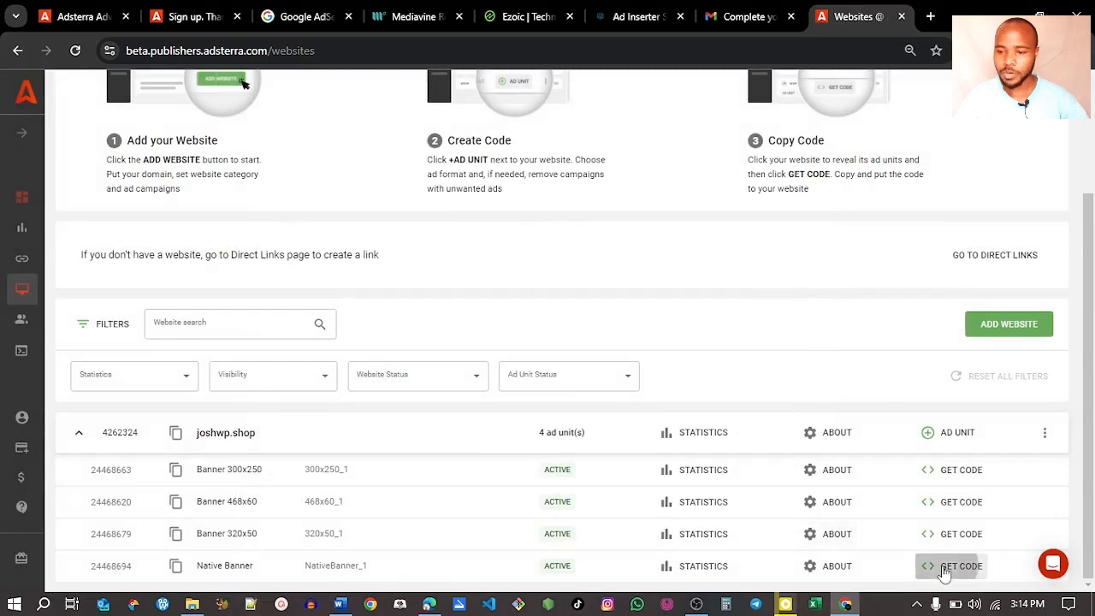
left_click(945, 566)
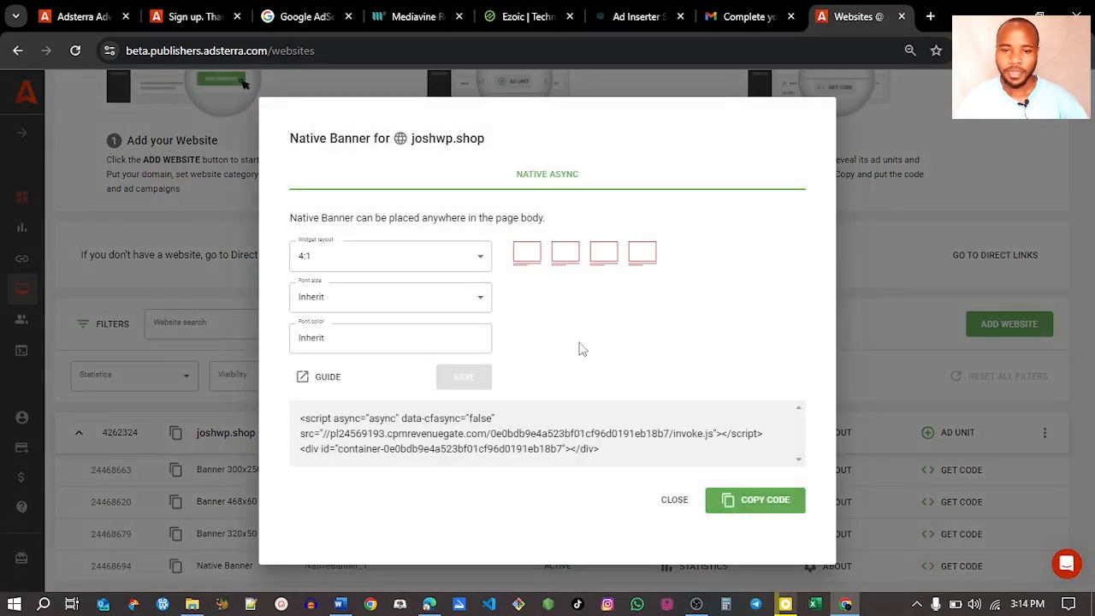
left_click(357, 263)
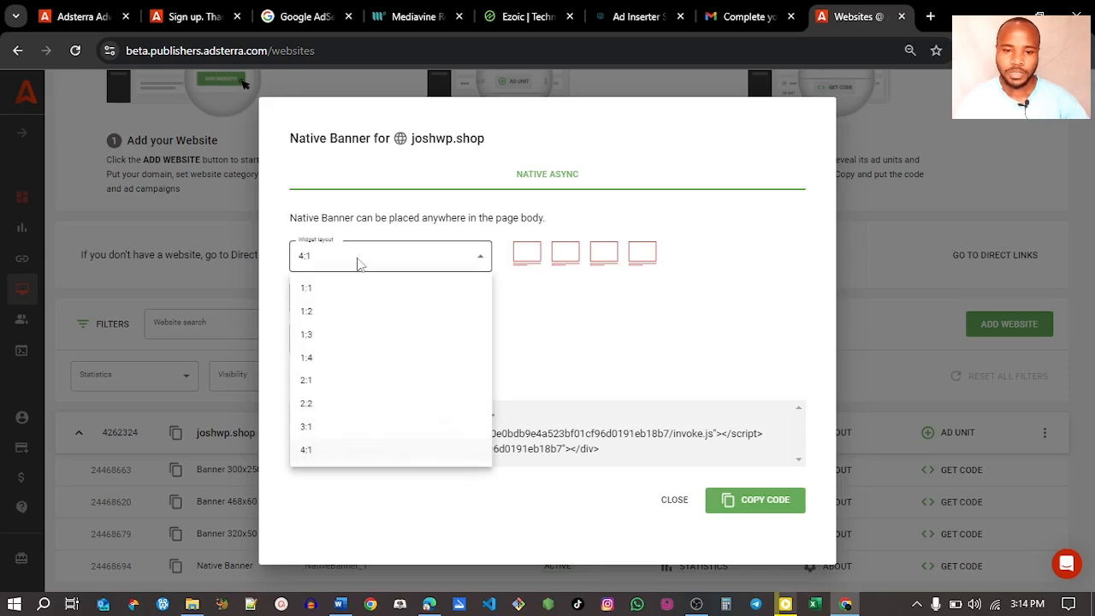
left_click(339, 313)
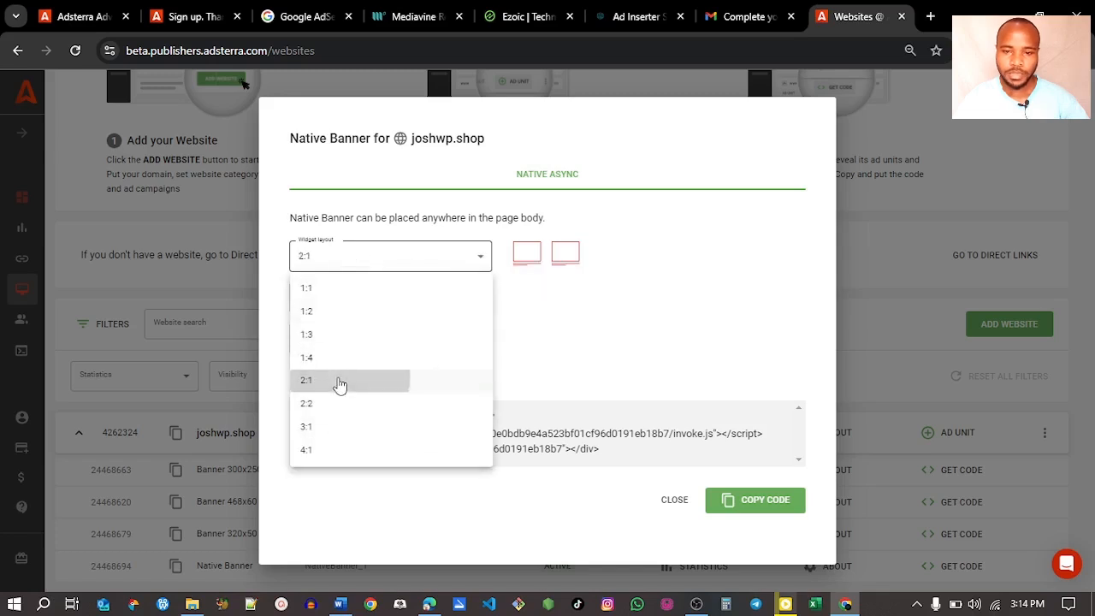
left_click(340, 383)
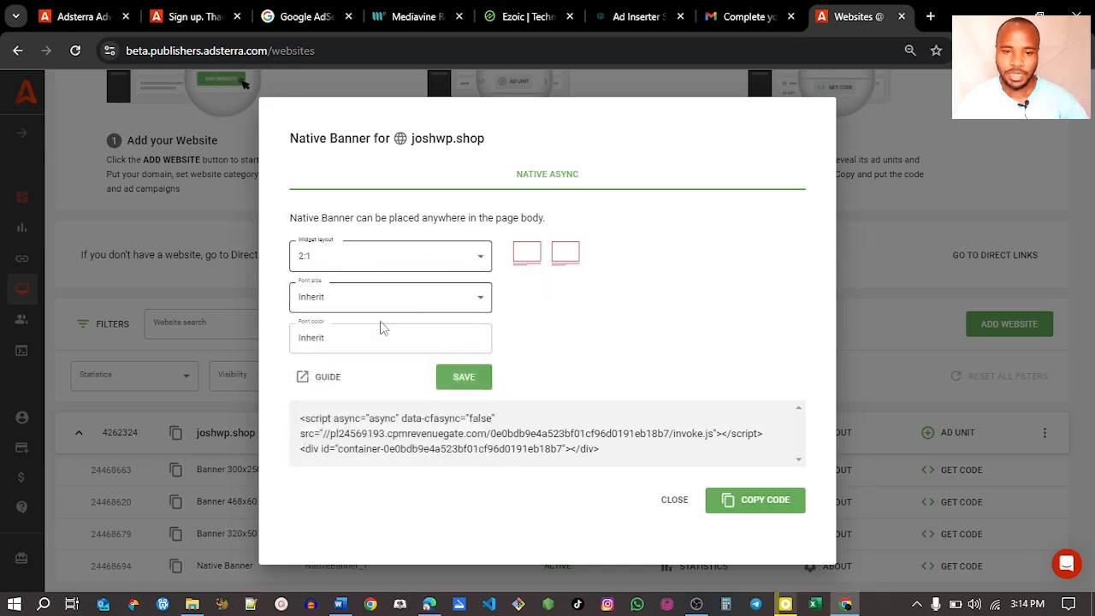
left_click(467, 381)
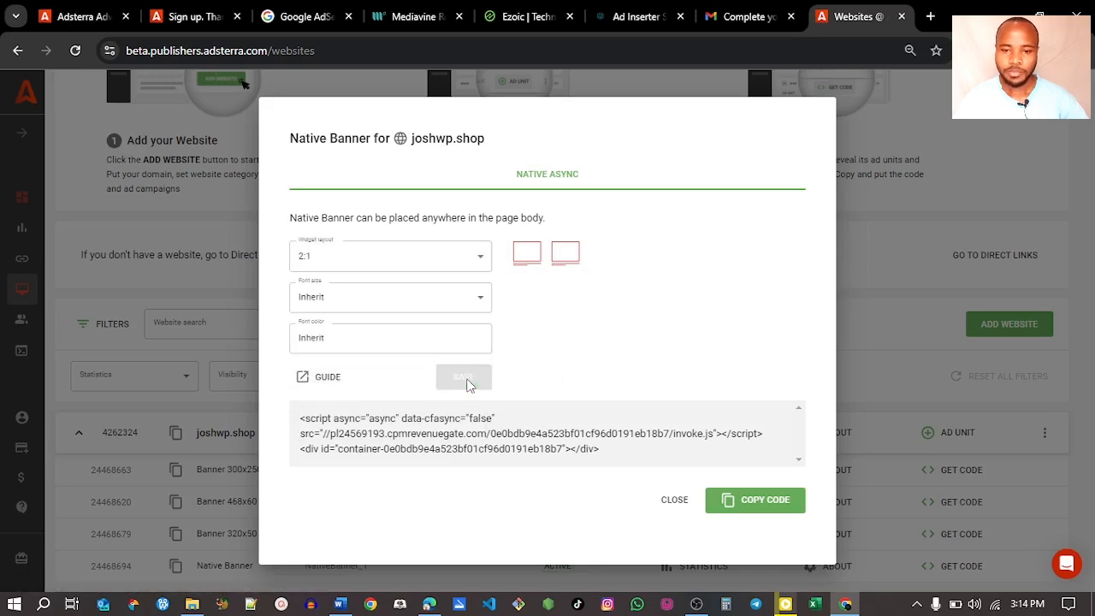
Copy the Native Banner code from Adsterra into Ad Inserter's Block 7 and set that block's insertion to After post.
left_click(746, 510)
left_click(617, 9)
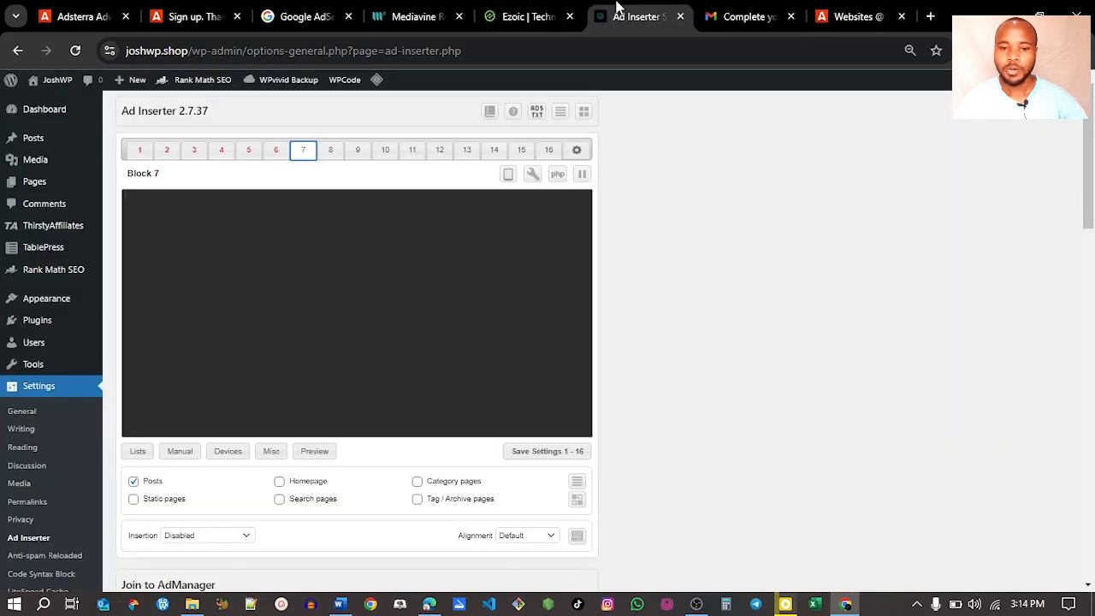
left_click(347, 225)
key("ctrl+v")
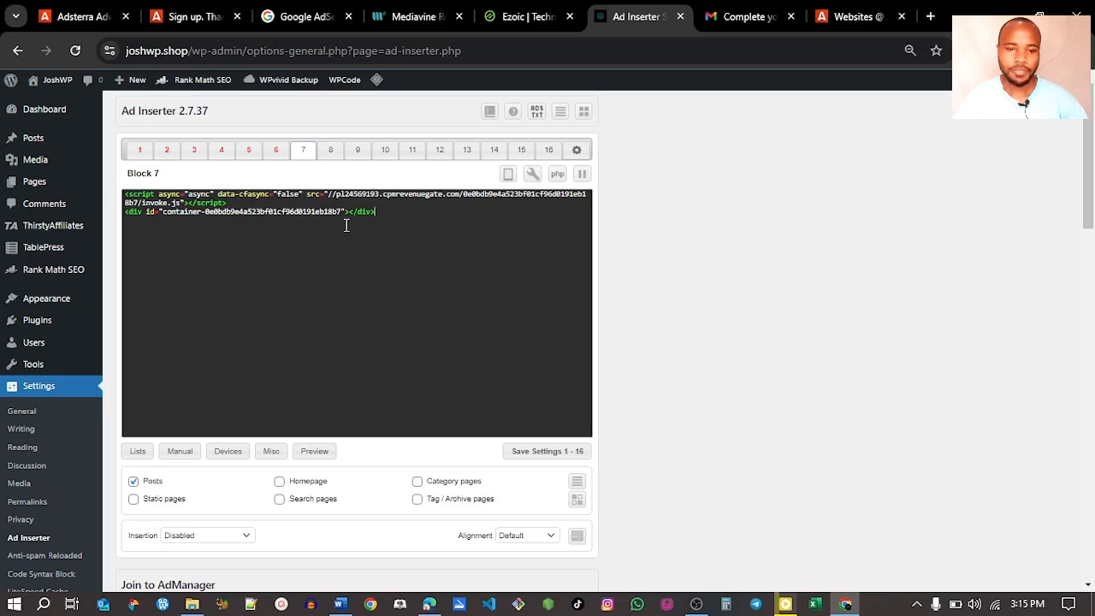
left_click(199, 539)
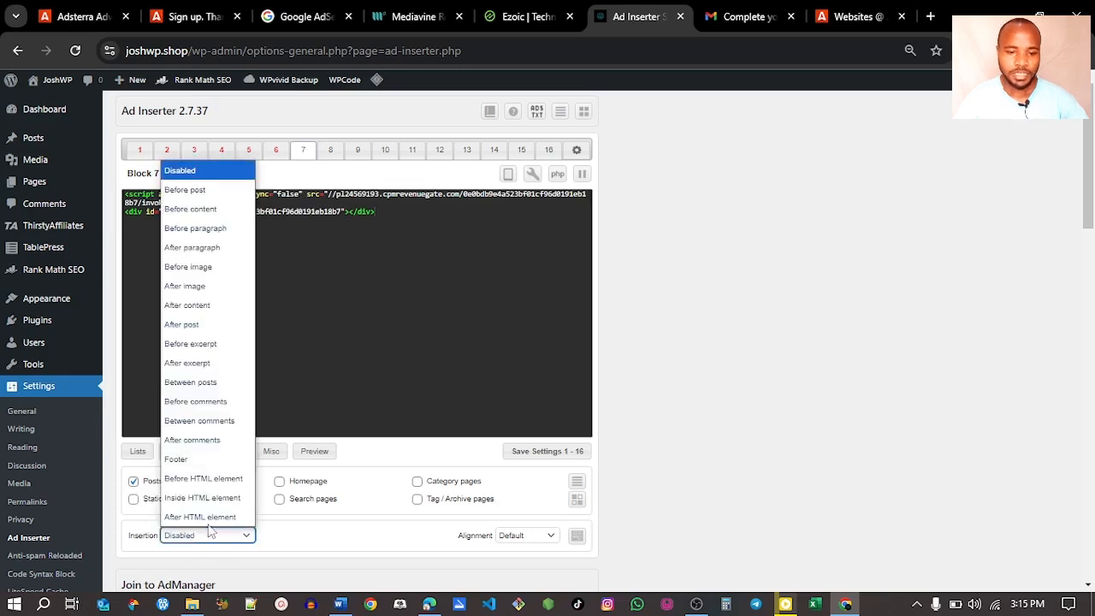
left_click(210, 324)
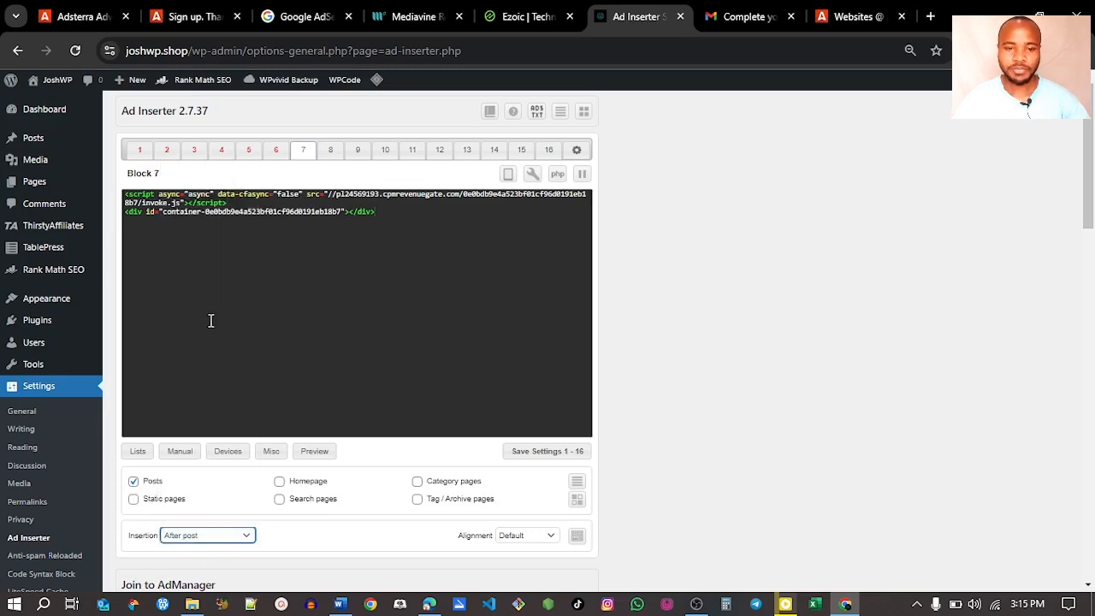
Set Block 7's alignment to Center and save the settings of blocks 1 - 16.
left_click(506, 537)
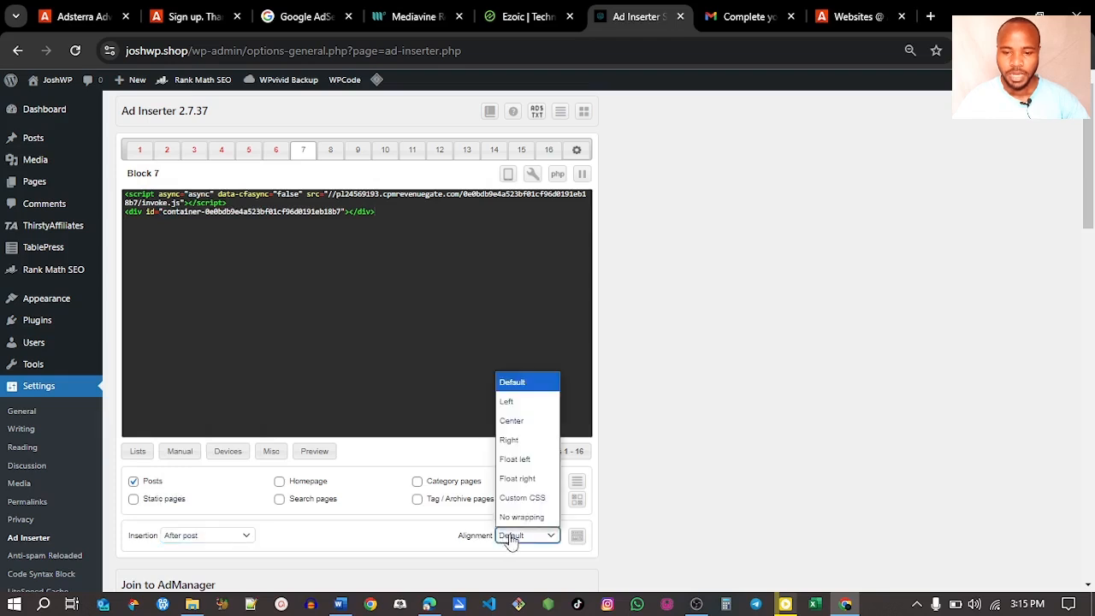
left_click(521, 420)
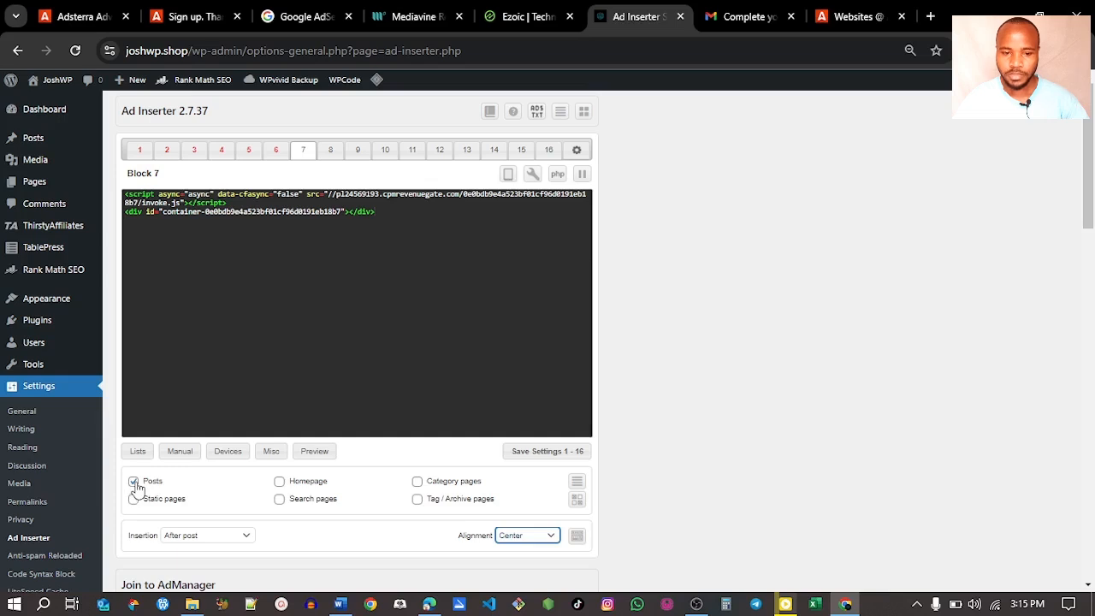
left_click(536, 454)
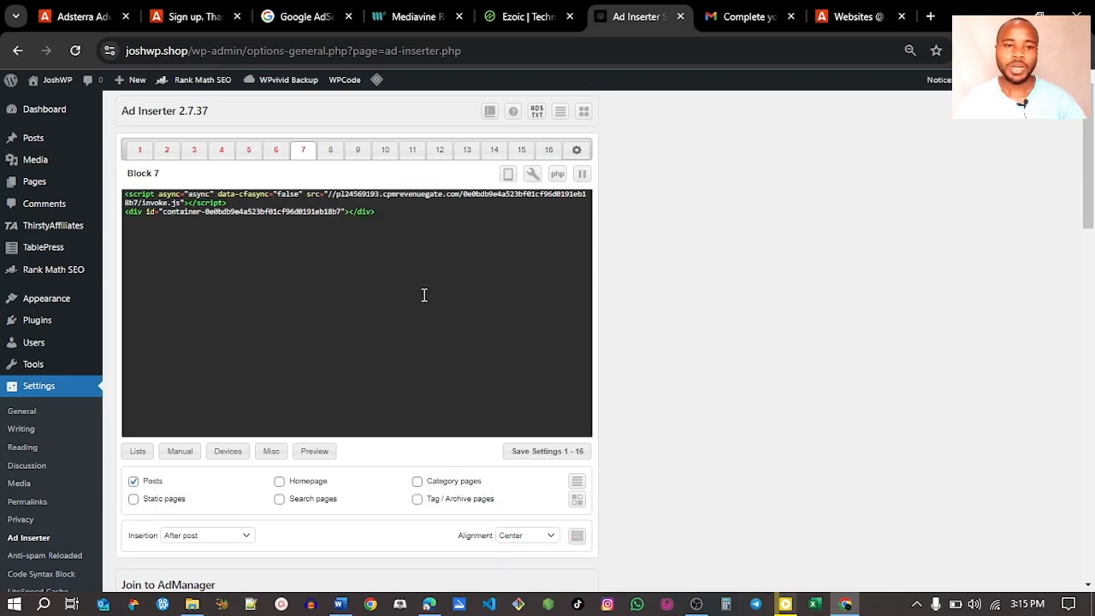
Open the live joshwp.shop site in a new tab and open its Liquid Web VPS Hosting Review post.
mouse_move(62, 88)
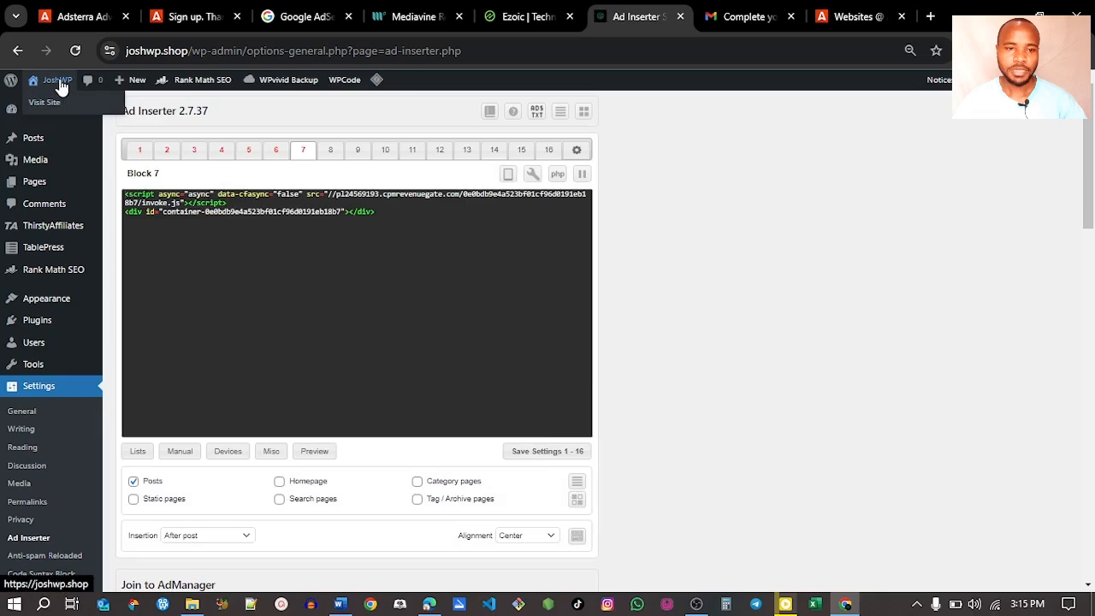
right_click(57, 86)
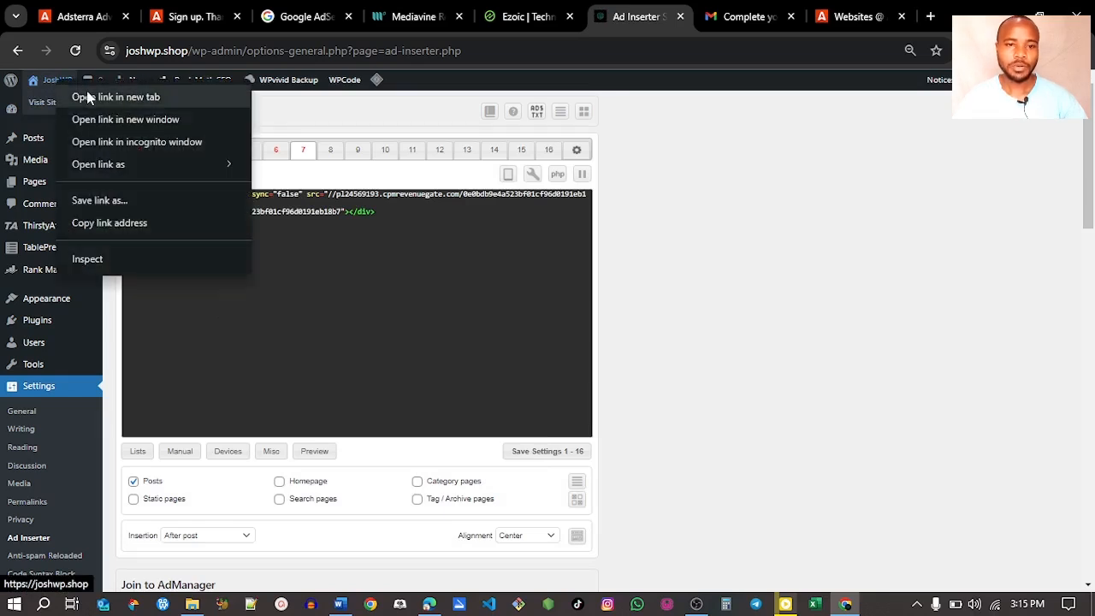
left_click(90, 98)
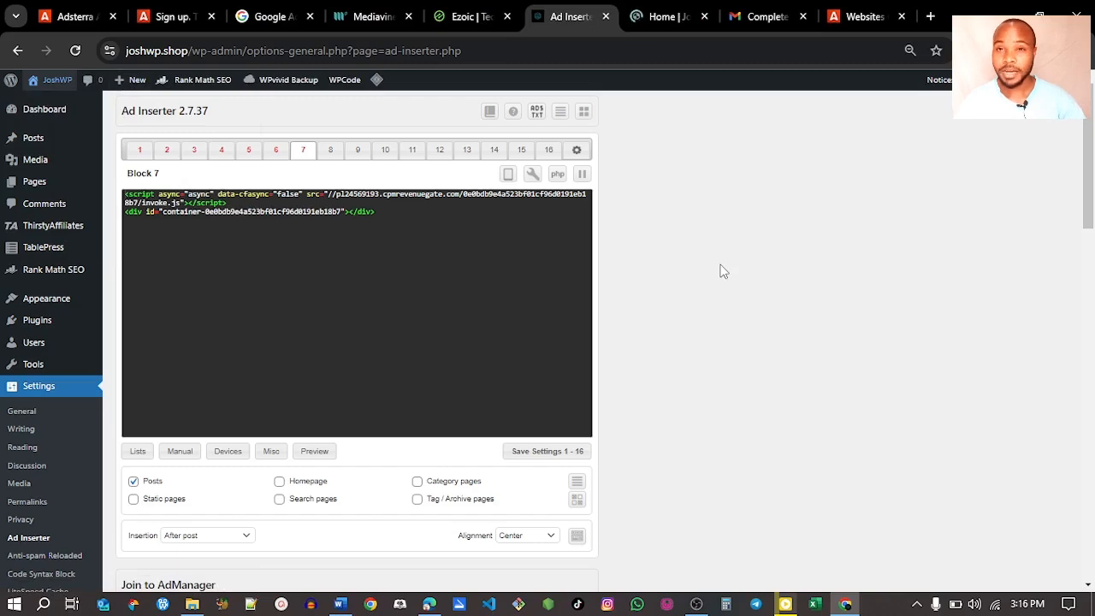
key("ctrl+Tab")
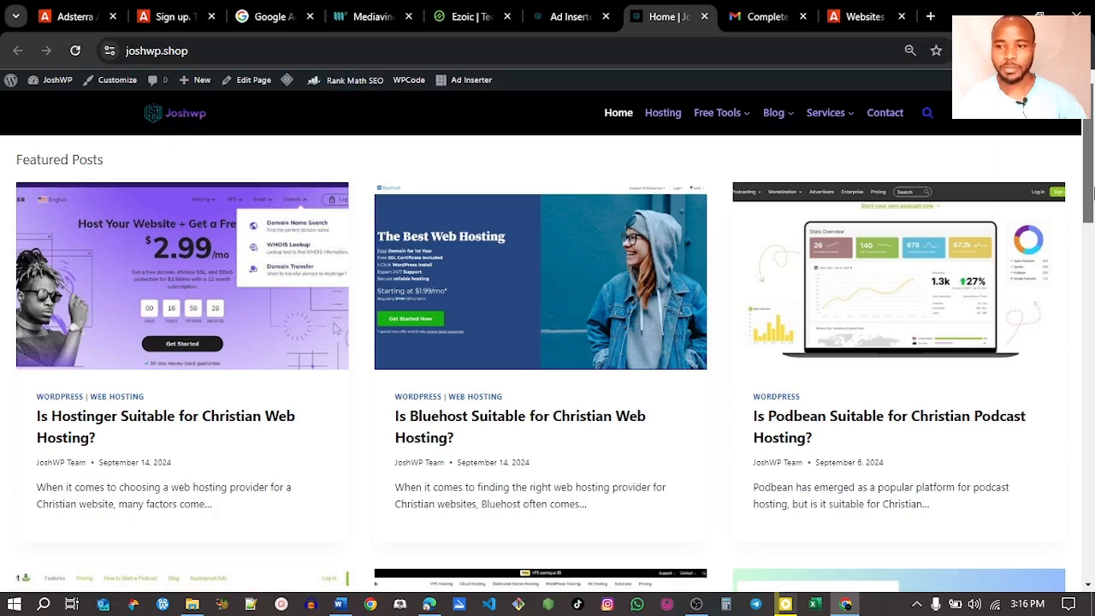
left_click(597, 12)
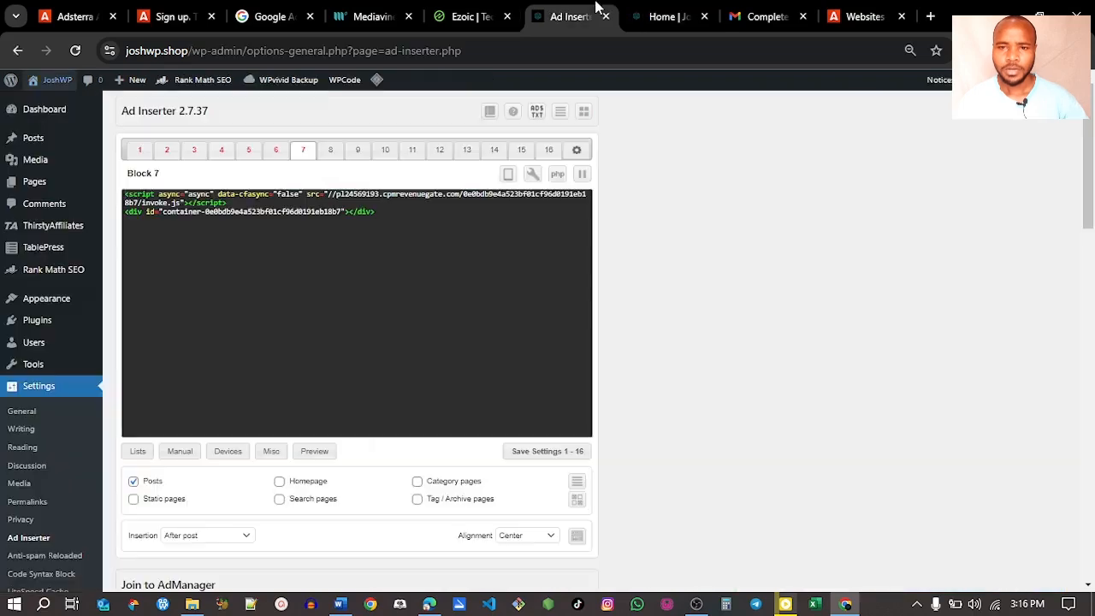
left_click(650, 8)
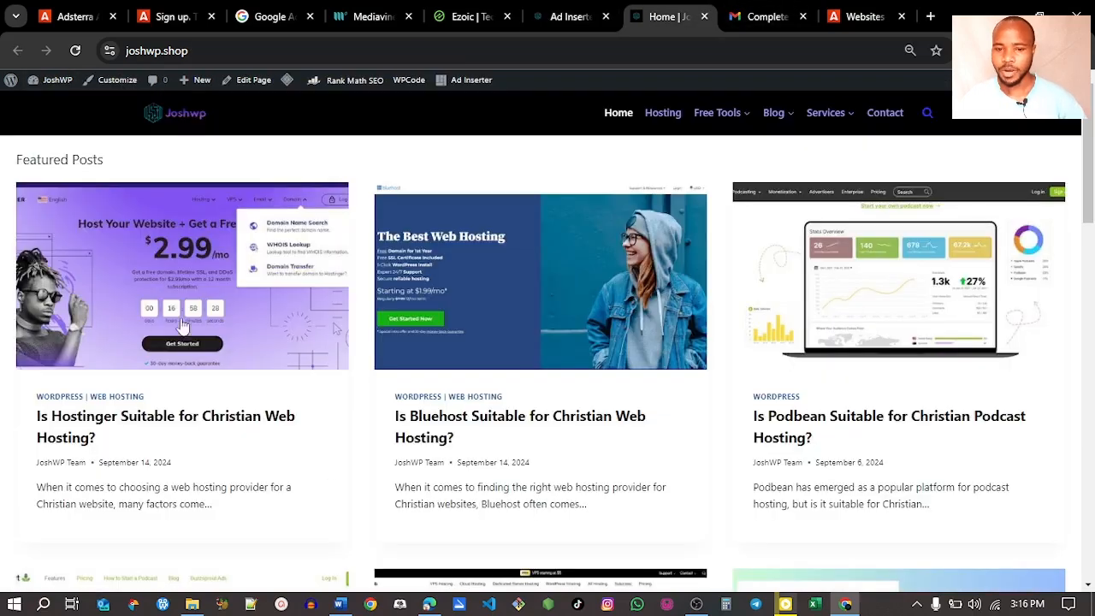
scroll(604, 403, "down", 5)
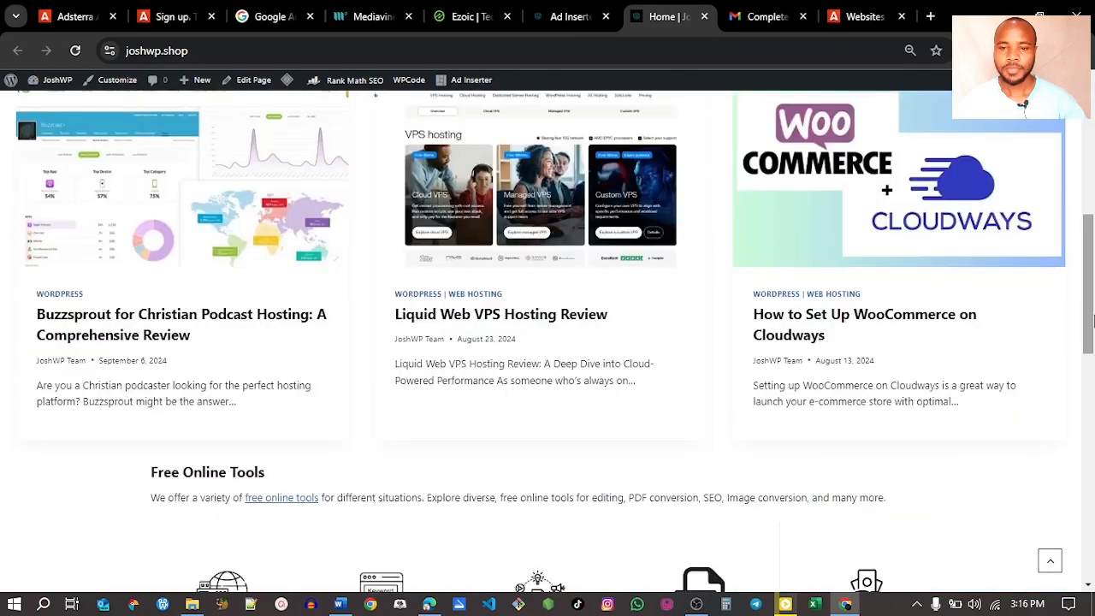
left_click(473, 324)
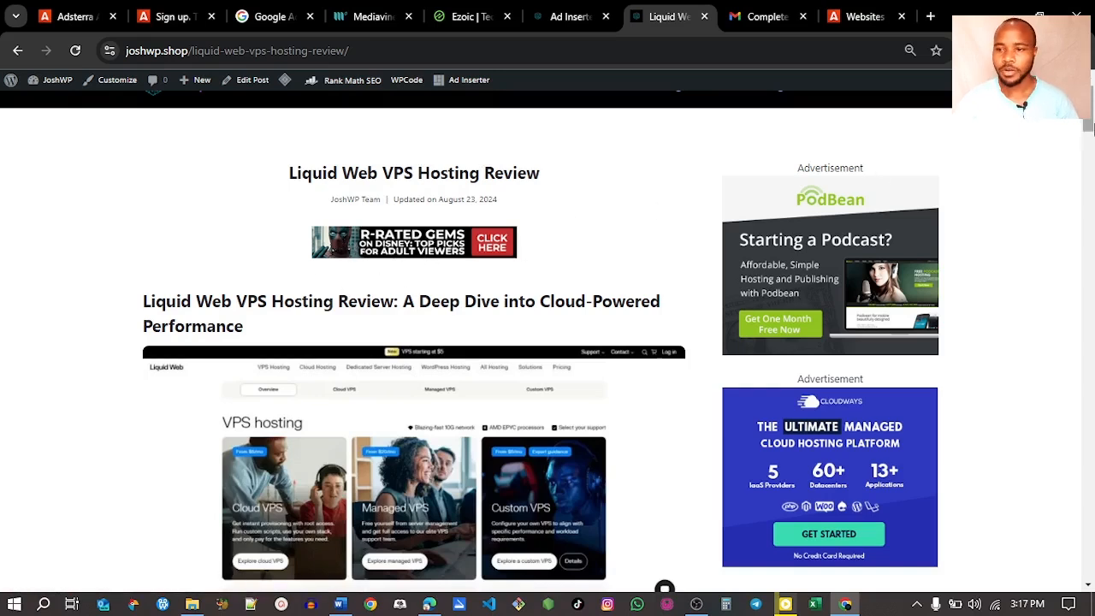
Examine the placement of the inserted banner and native ads throughout the Liquid Web VPS Hosting Review post, down to the footer.
left_click_drag(1089, 124, 1089, 188)
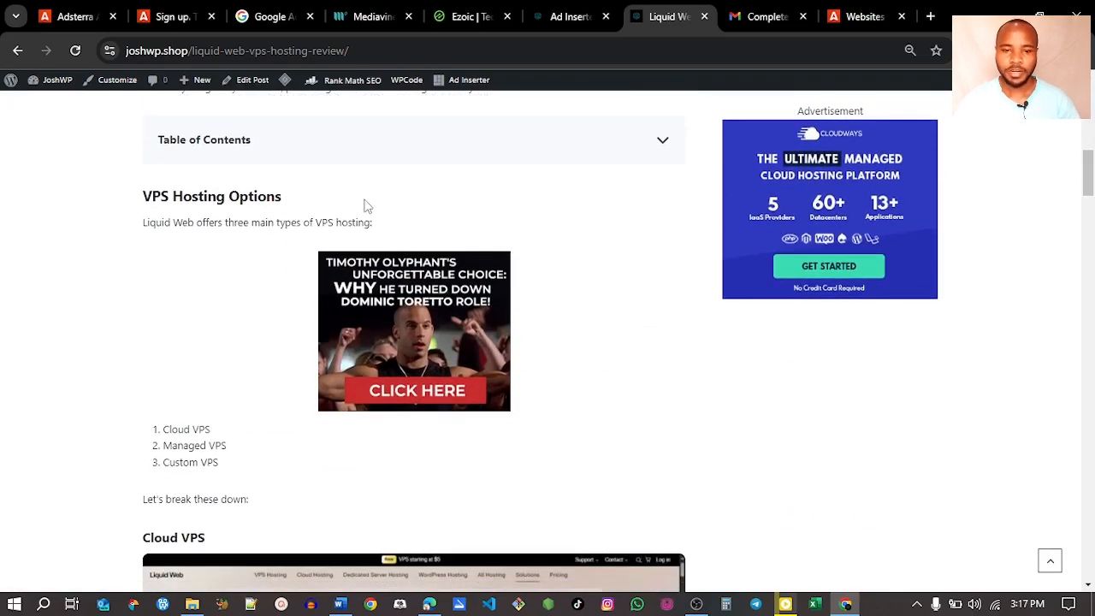
left_click_drag(1089, 175, 1090, 264)
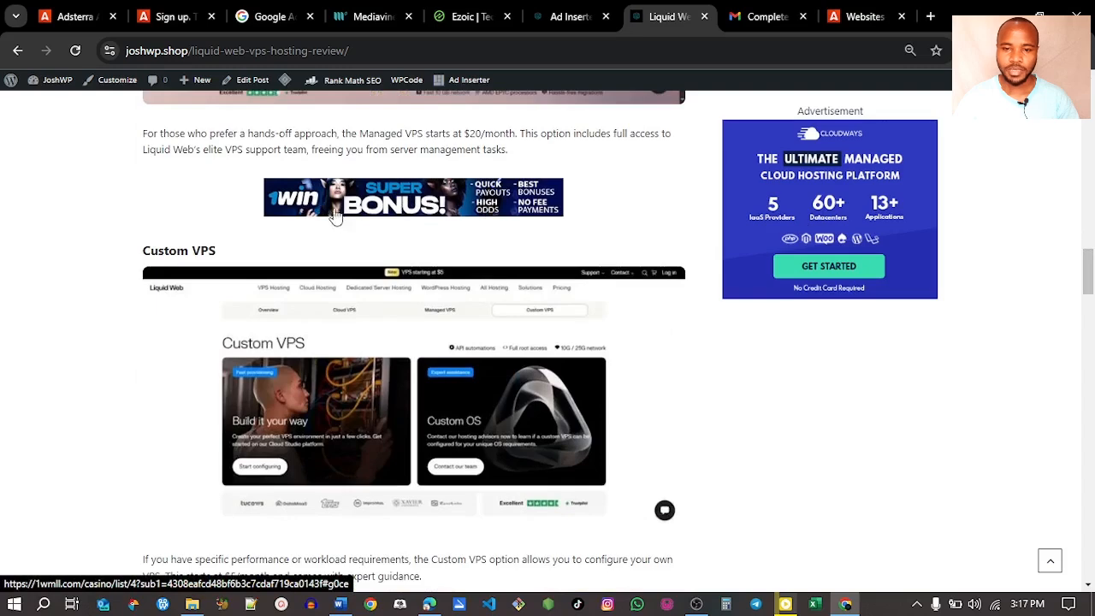
left_click_drag(1089, 256, 1090, 336)
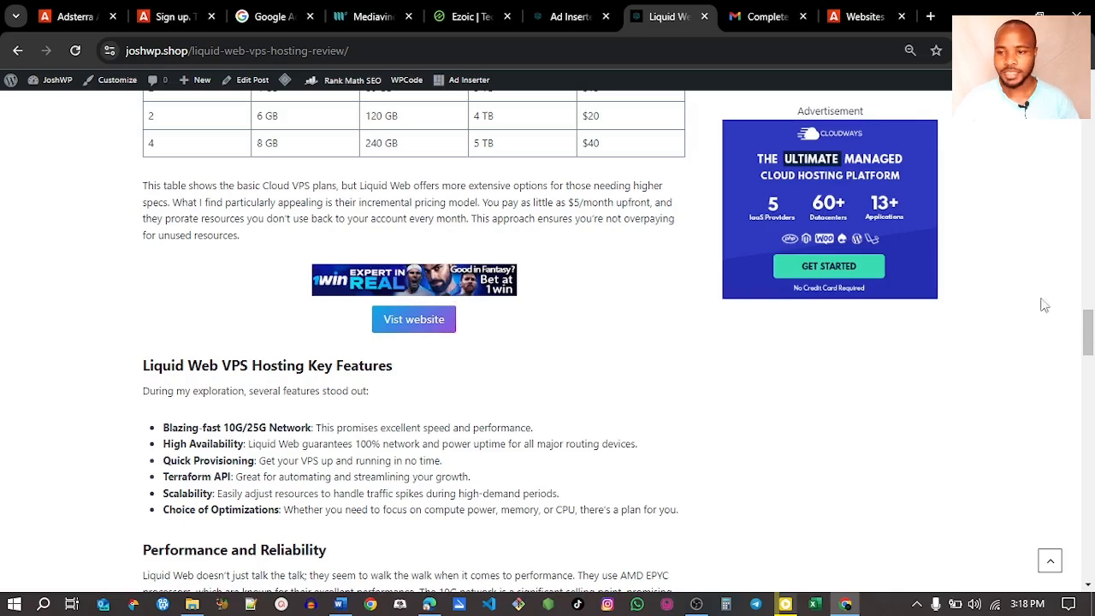
left_click_drag(1089, 343, 1089, 388)
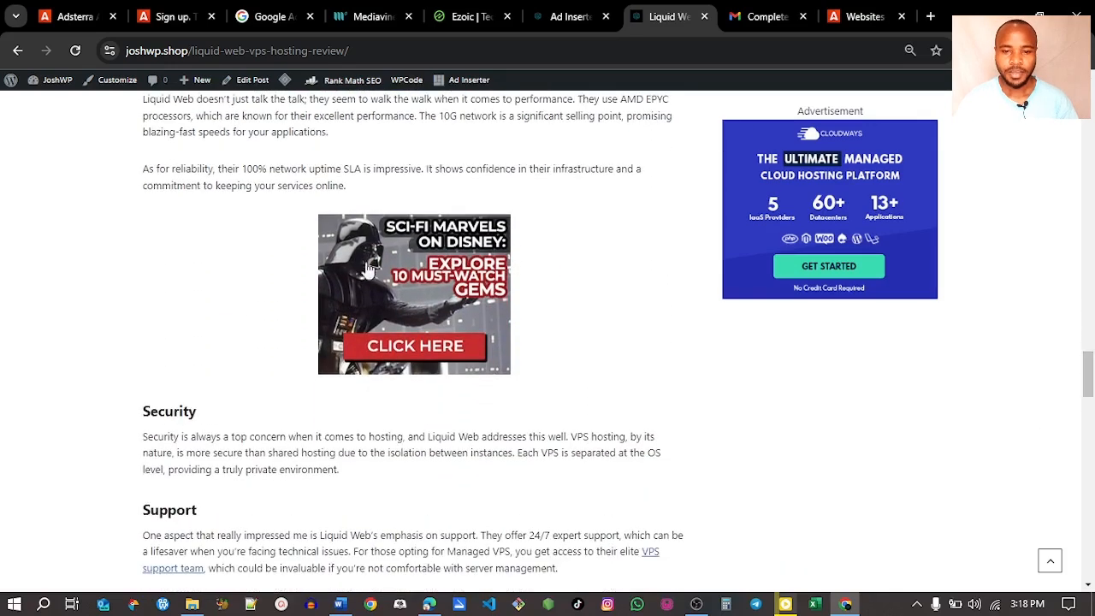
left_click_drag(1088, 385, 1088, 414)
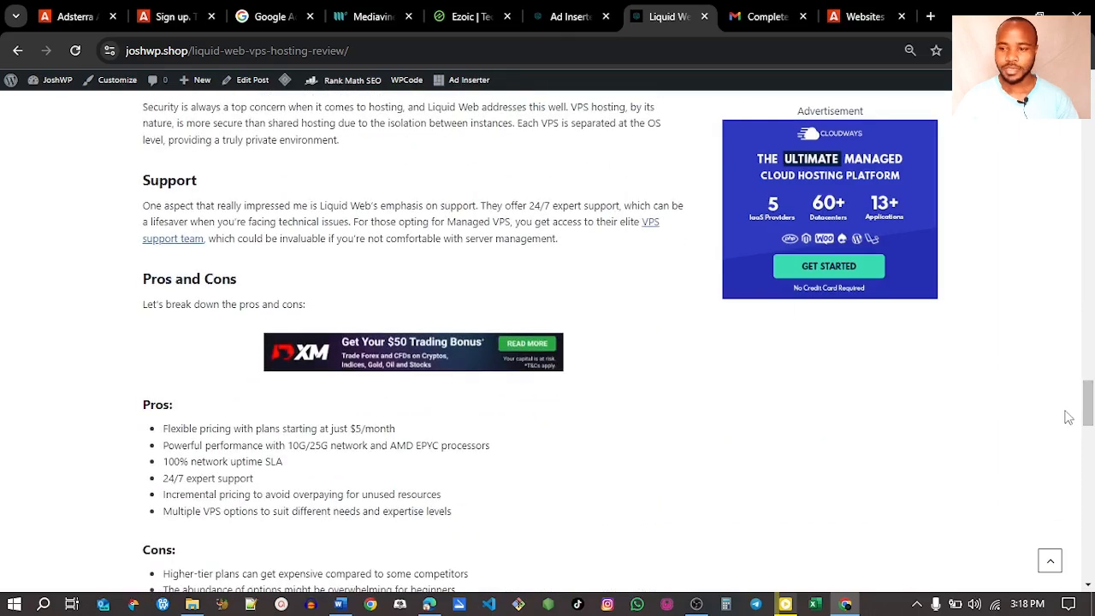
left_click_drag(1088, 420, 1091, 572)
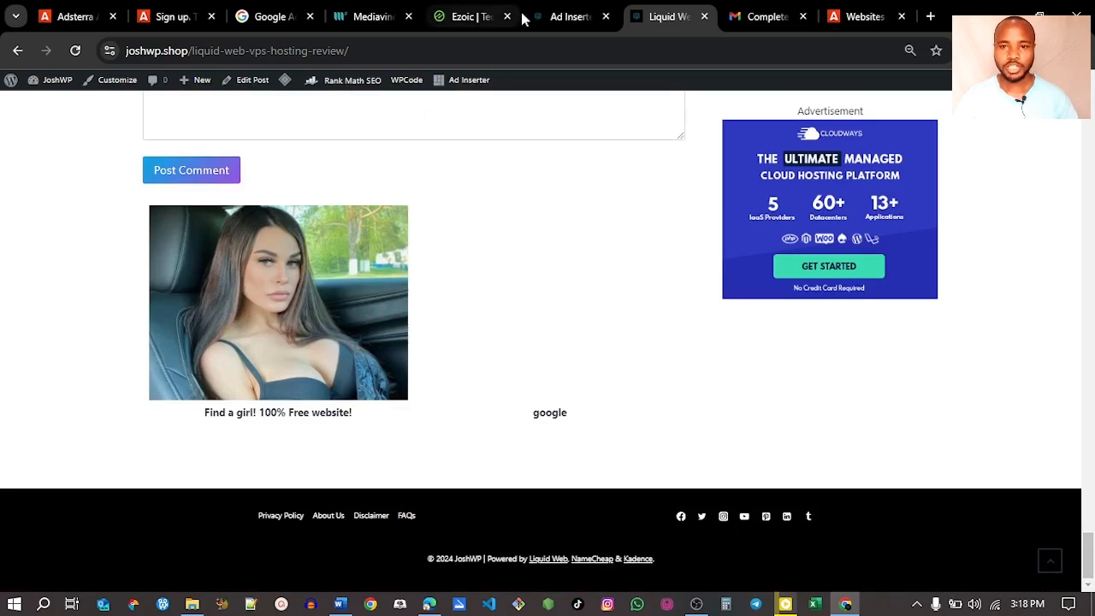
Return to Ad Inserter, set Block 7's insertion to After content and save the settings.
left_click(551, 13)
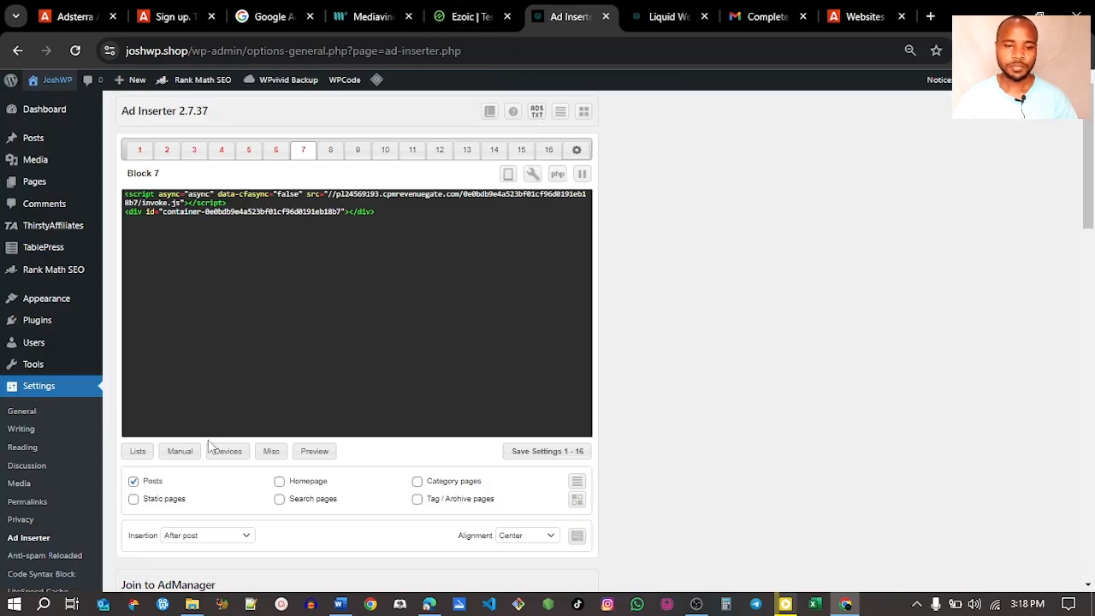
left_click(193, 536)
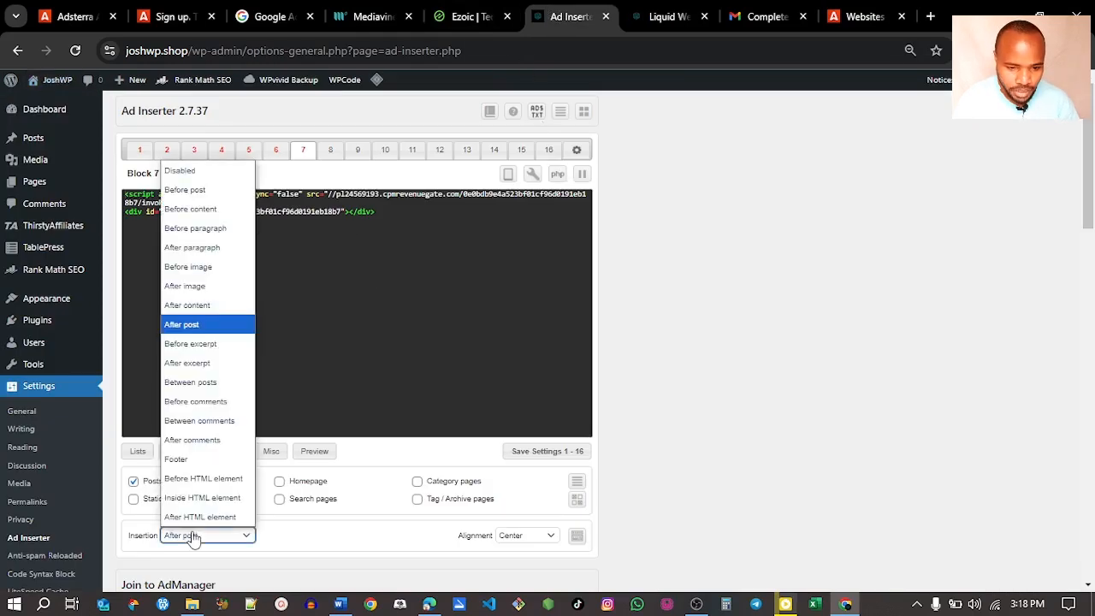
left_click(186, 306)
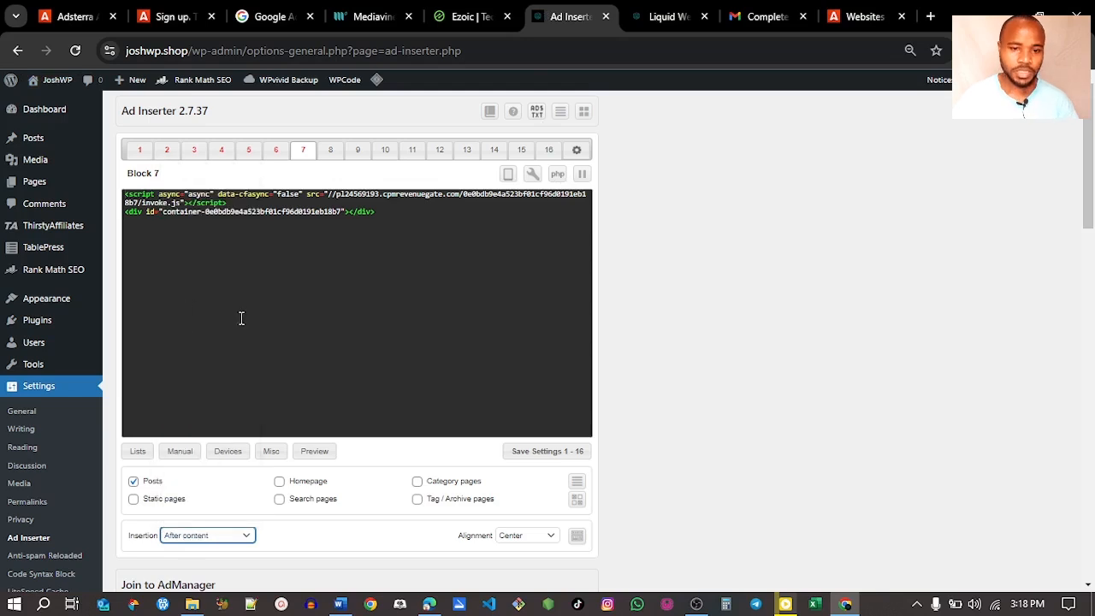
left_click(542, 454)
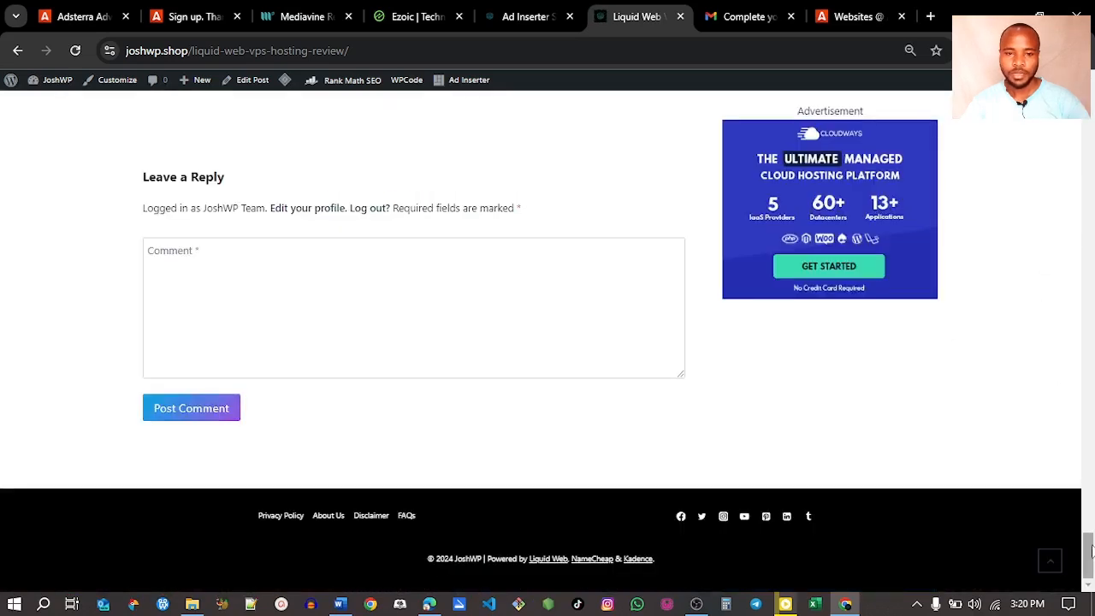
Check the native ad's placement near the end of the Liquid Web review post, and switch to the Adsterra homepage.
left_click(1091, 502)
left_click_drag(1092, 502, 1091, 472)
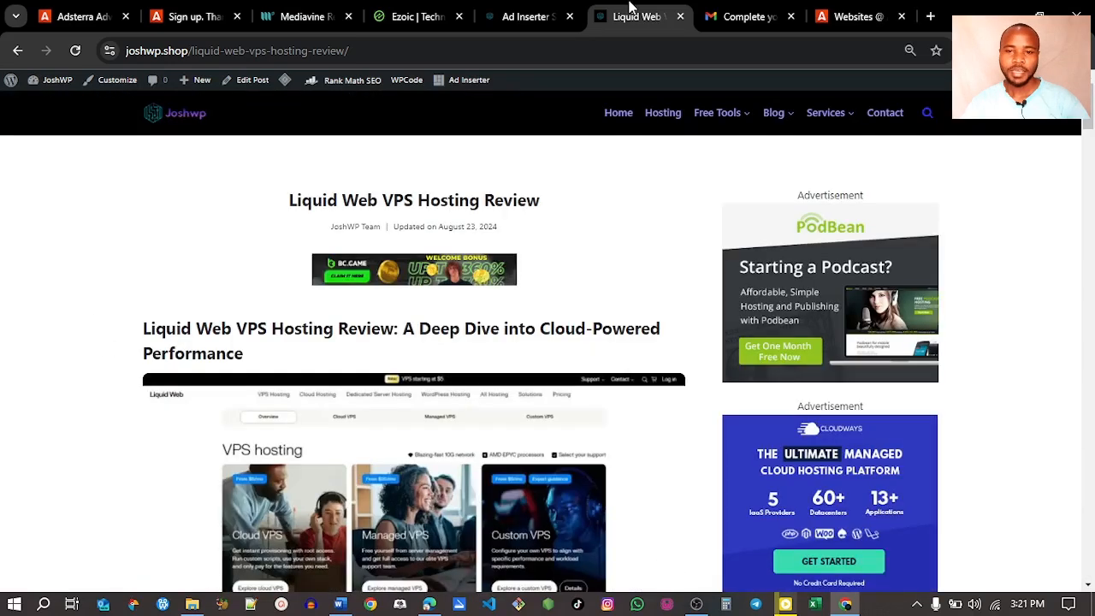
left_click(94, 17)
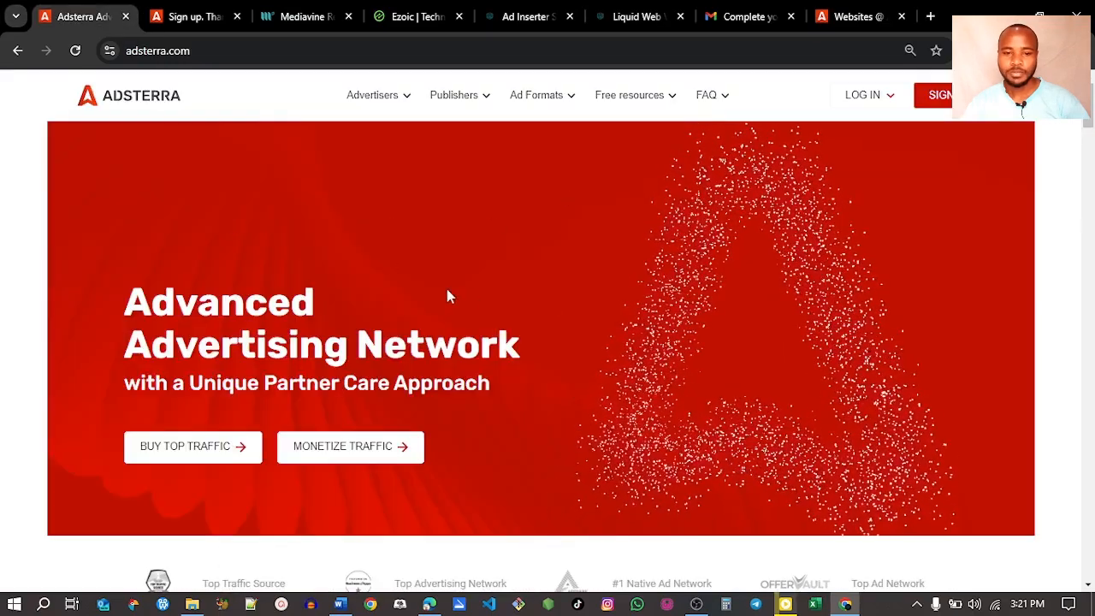